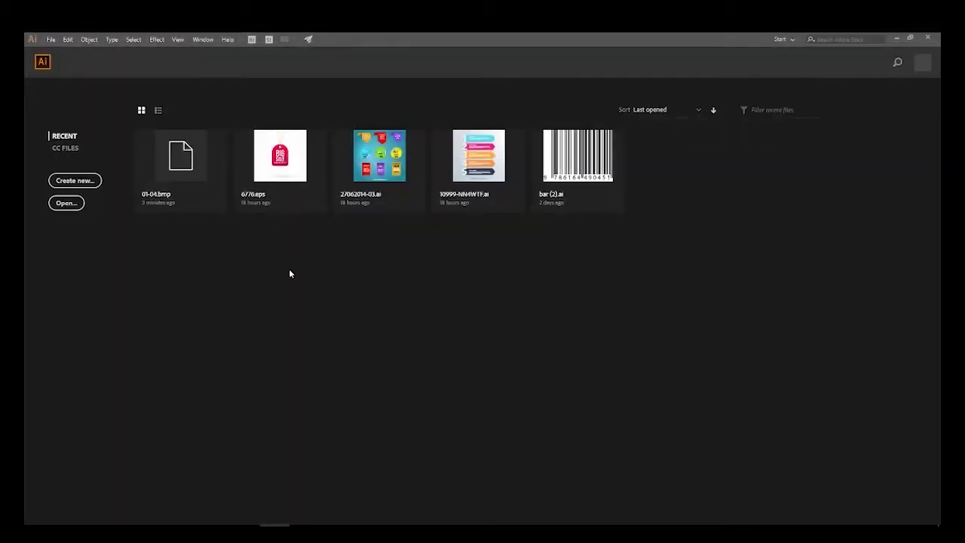
- Open the 01-04 sketch from the Desktop, dismissing the missing colour profile warning
{"action": "left_click", "coordinate": [65, 203]}
{"action": "left_click_drag", "start_coordinate": [357, 176], "coordinate": [357, 199]}
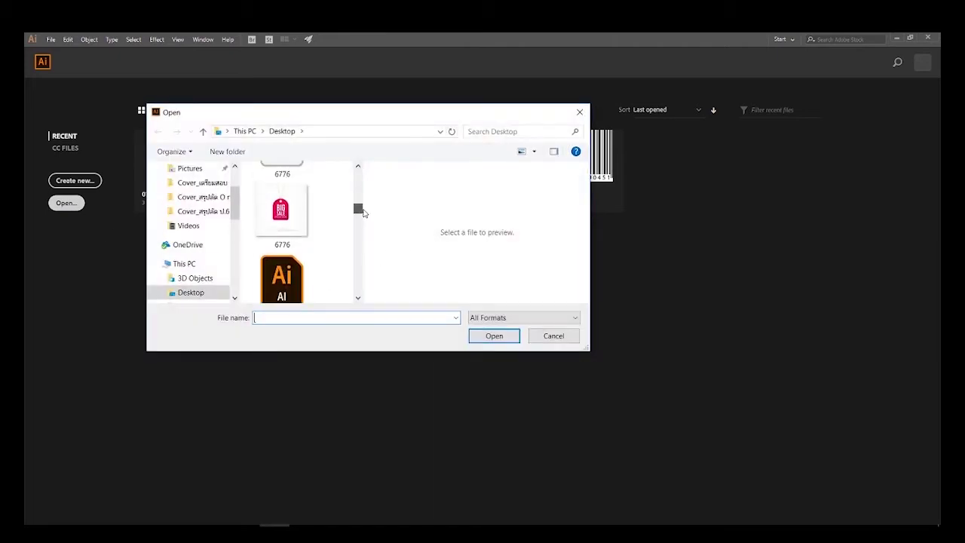
{"action": "left_click", "coordinate": [294, 225]}
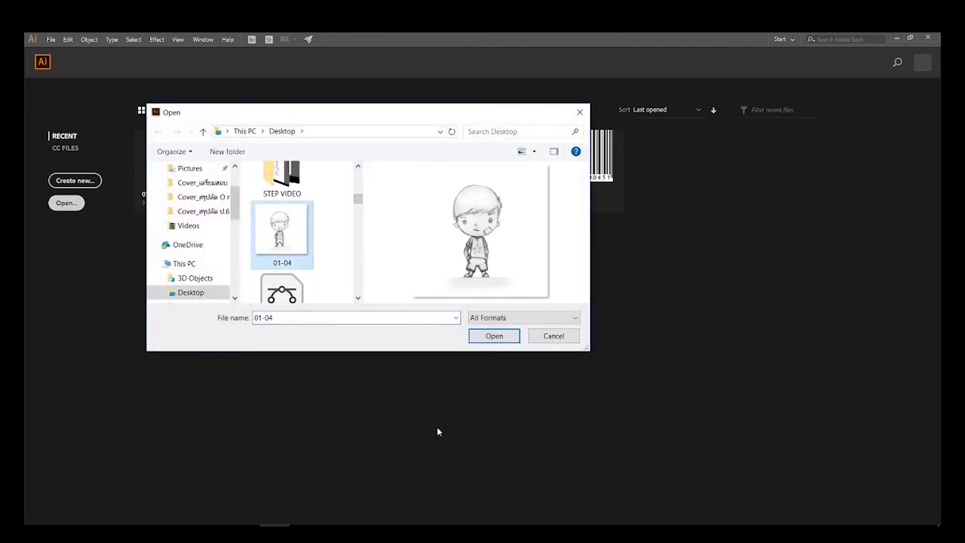
{"action": "left_click", "coordinate": [499, 336]}
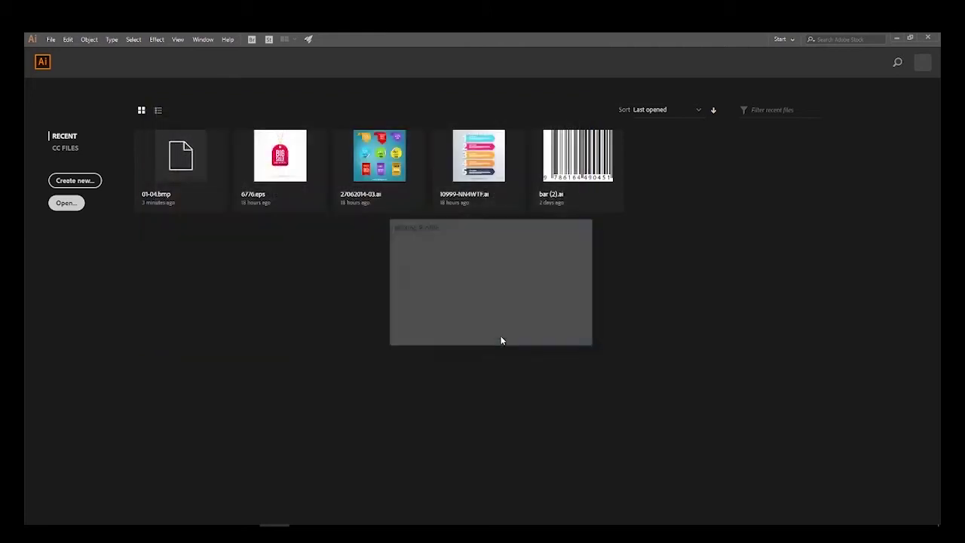
{"action": "left_click", "coordinate": [510, 332]}
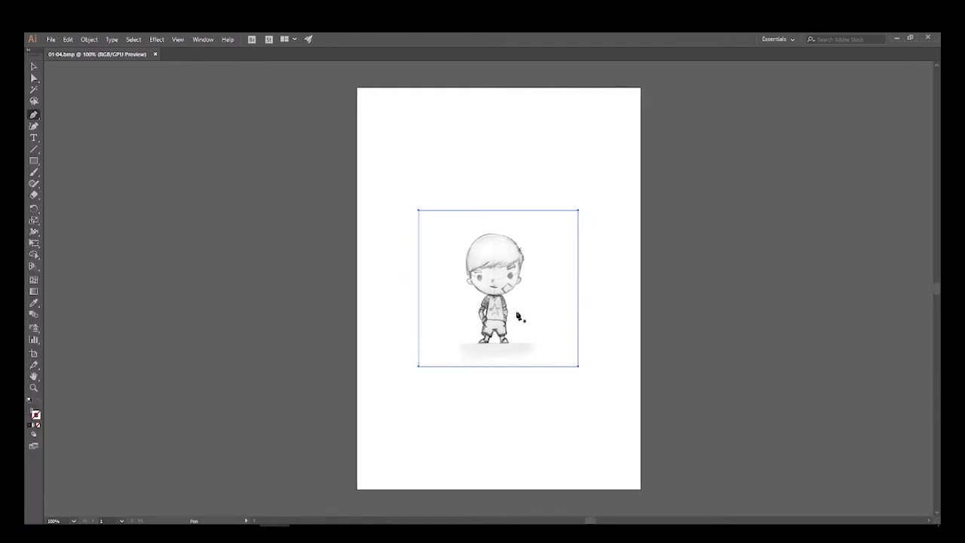
- Reset the Essentials workspace and enlarge the sketch proportionally from its centre past the artboard
{"action": "left_click", "coordinate": [202, 41]}
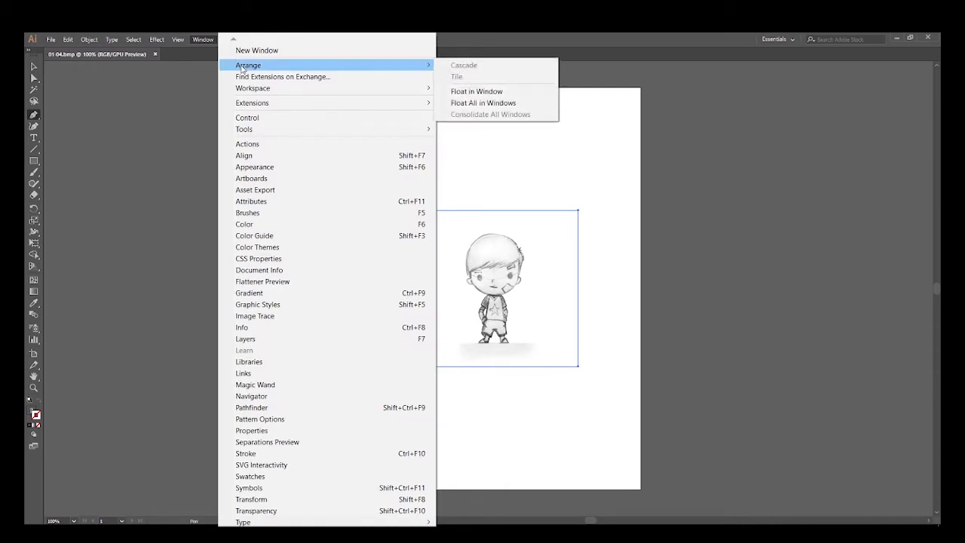
{"action": "mouse_move", "coordinate": [253, 88]}
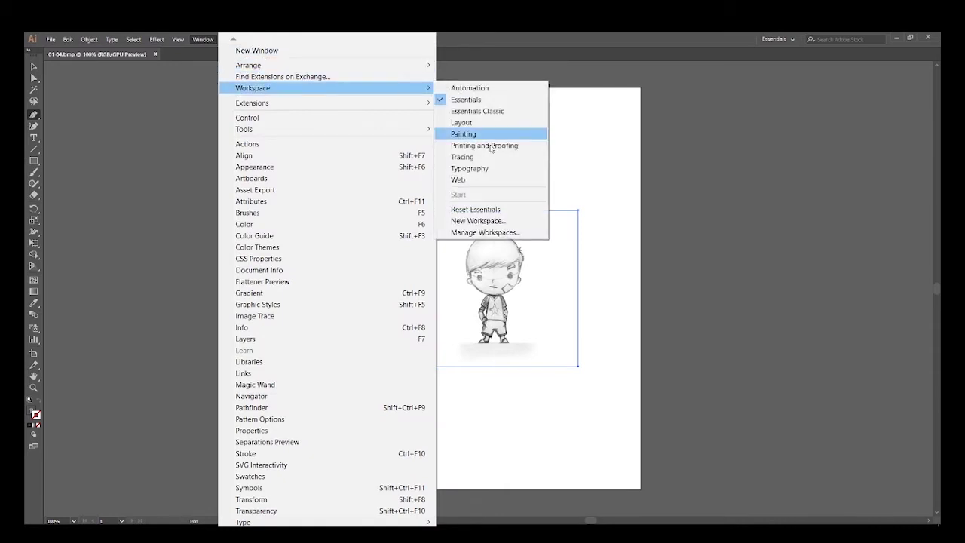
{"action": "left_click", "coordinate": [475, 209]}
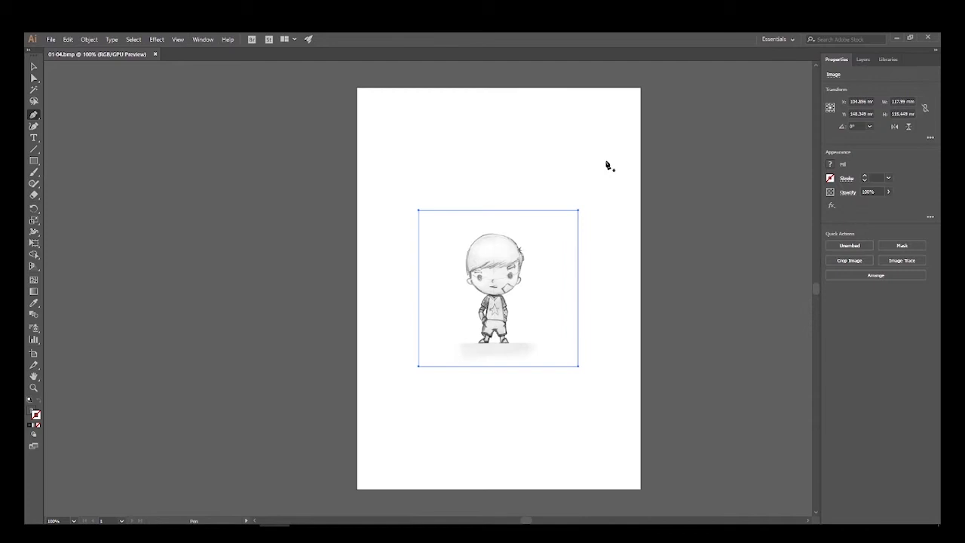
{"action": "key", "text": "alt+shift"}
{"action": "key", "text": "v"}
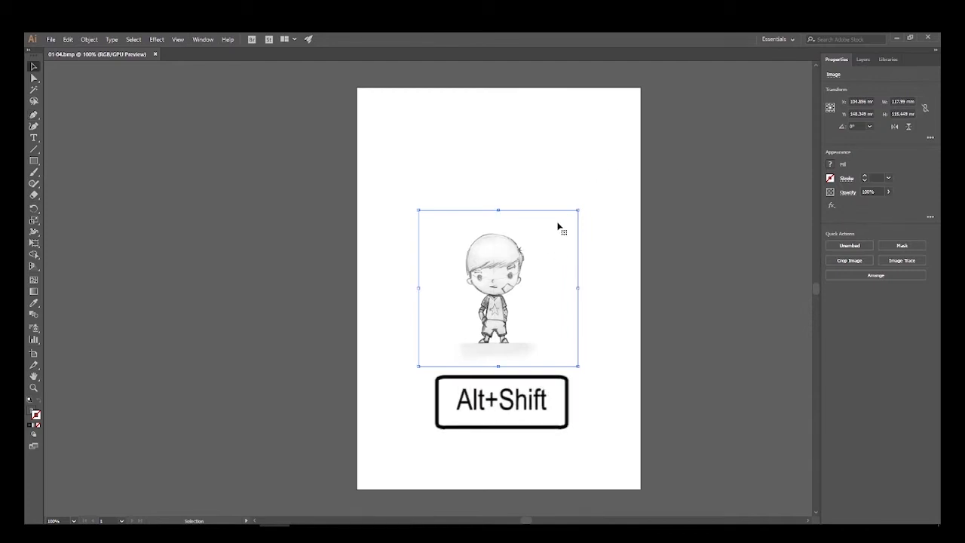
{"action": "left_click_drag", "start_coordinate": [581, 214], "coordinate": [691, 104]}
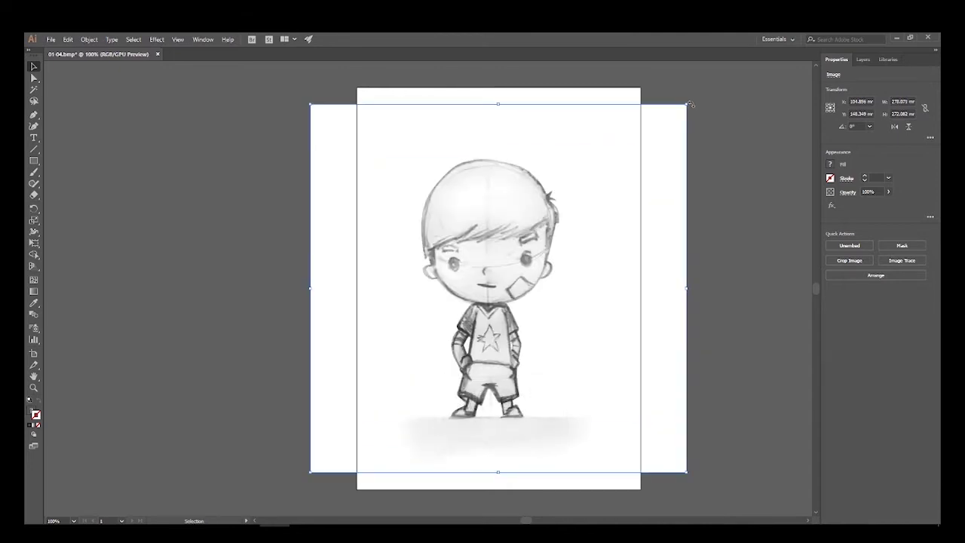
- Lower the sketch's opacity to 60%
{"action": "left_click", "coordinate": [873, 192]}
{"action": "type", "text": "80"}
{"action": "key", "text": "Return"}
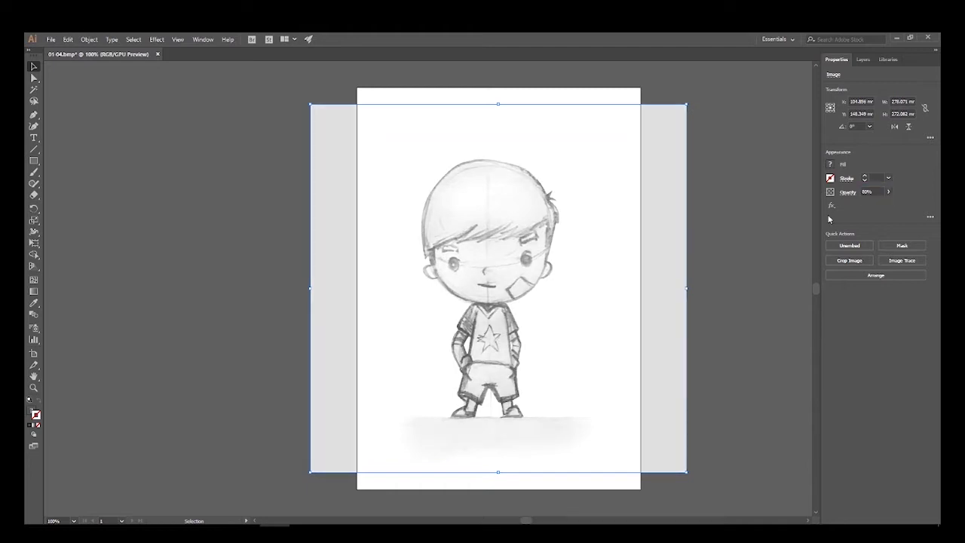
{"action": "left_click", "coordinate": [875, 192]}
{"action": "type", "text": "60"}
{"action": "key", "text": "Return"}
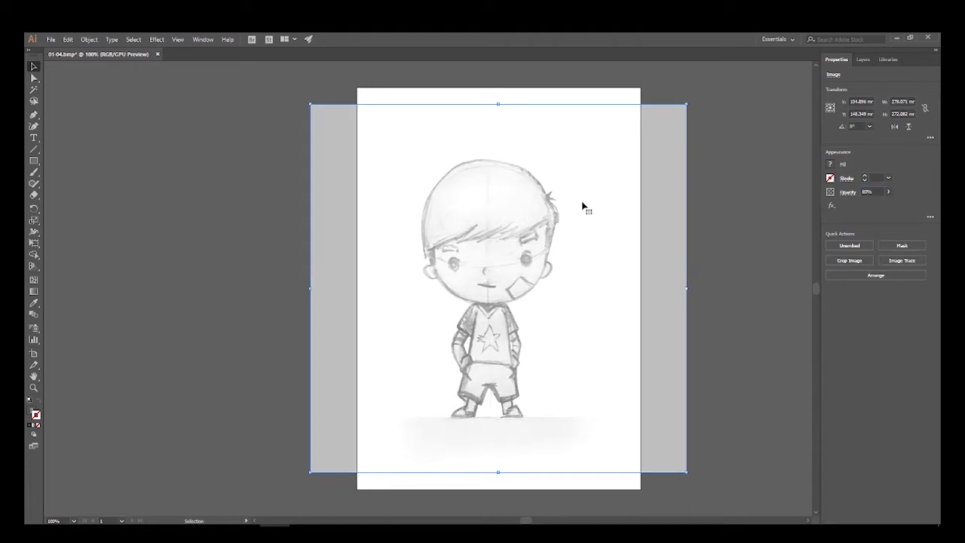
{"action": "left_click", "coordinate": [861, 62]}
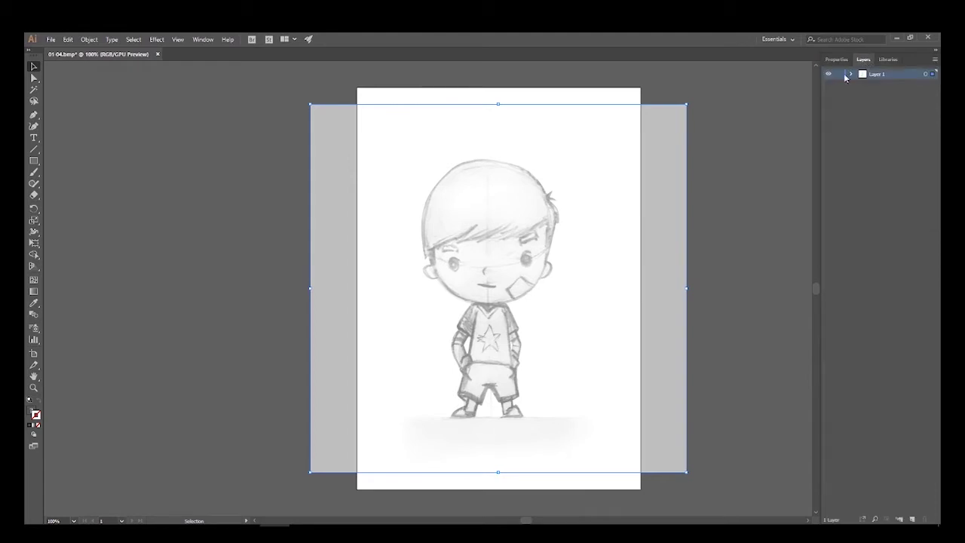
- Lock Layer 1 and add a new layer above it named Strokes
{"action": "left_click", "coordinate": [839, 76]}
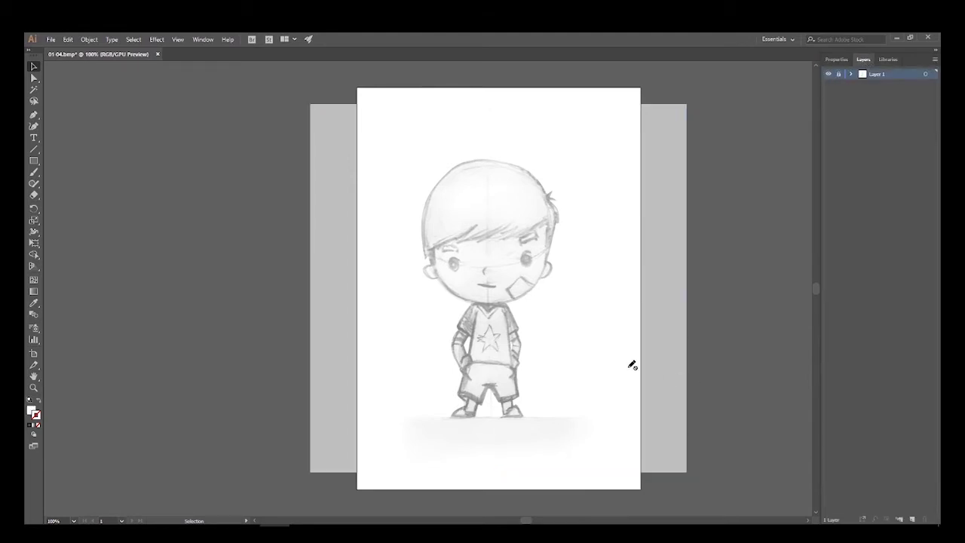
{"action": "left_click", "coordinate": [911, 520]}
{"action": "double_click", "coordinate": [878, 74]}
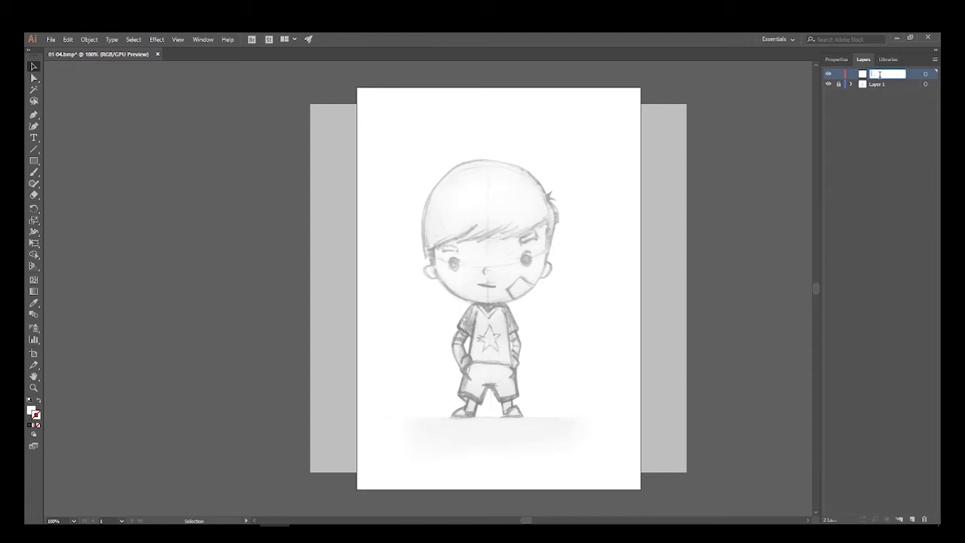
{"action": "type", "text": "Stroke"}
{"action": "key", "text": "Return"}
- Reset to default black stroke and set the fill to None
{"action": "left_click", "coordinate": [30, 400]}
{"action": "left_click", "coordinate": [30, 412]}
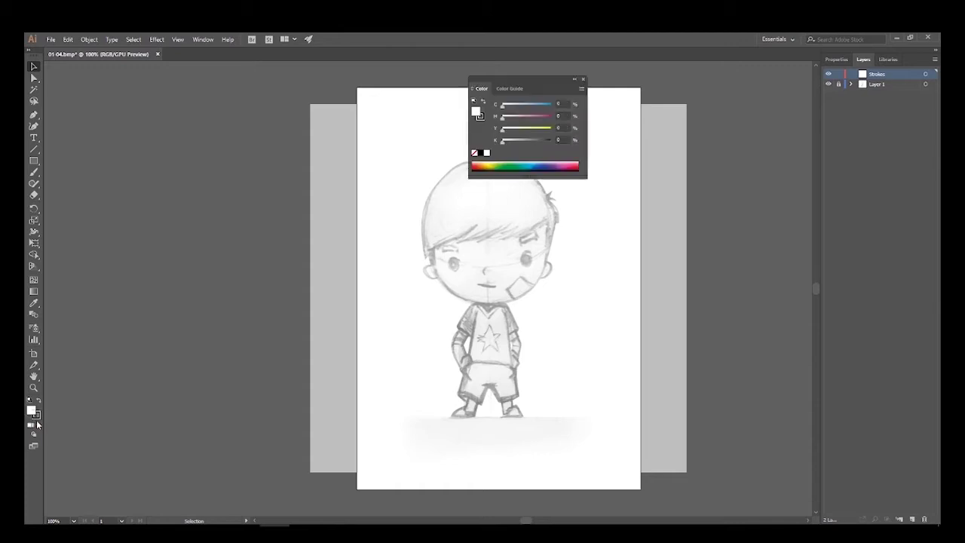
{"action": "left_click", "coordinate": [37, 427]}
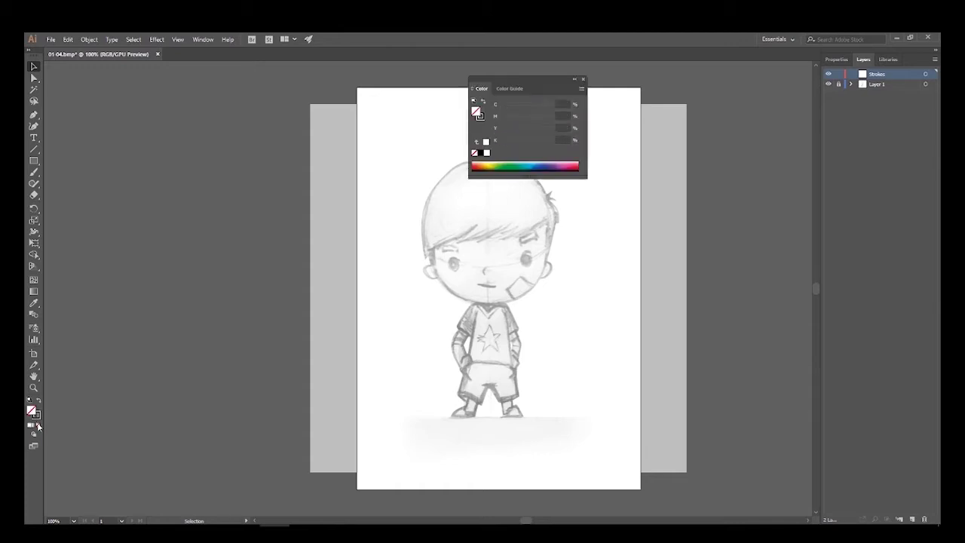
{"action": "left_click", "coordinate": [583, 80]}
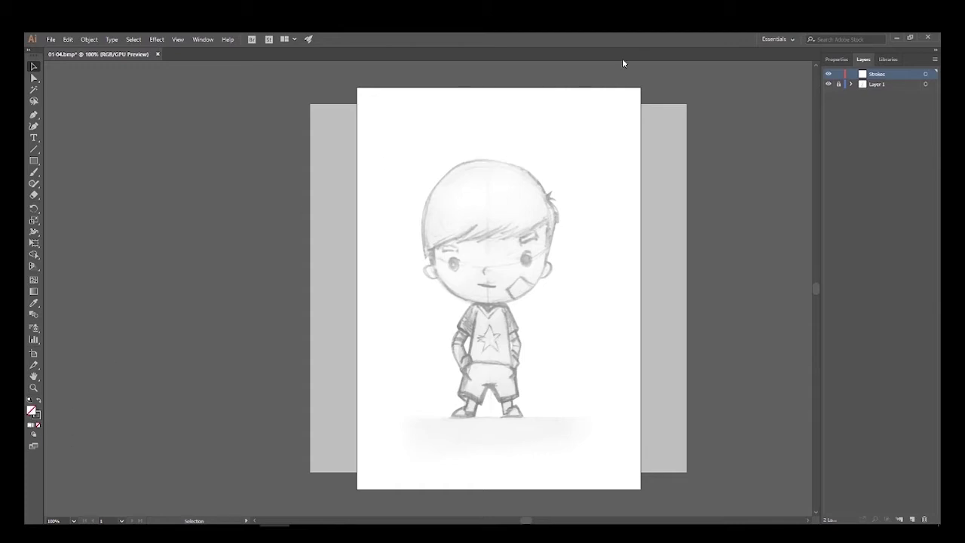
{"action": "left_click", "coordinate": [837, 60]}
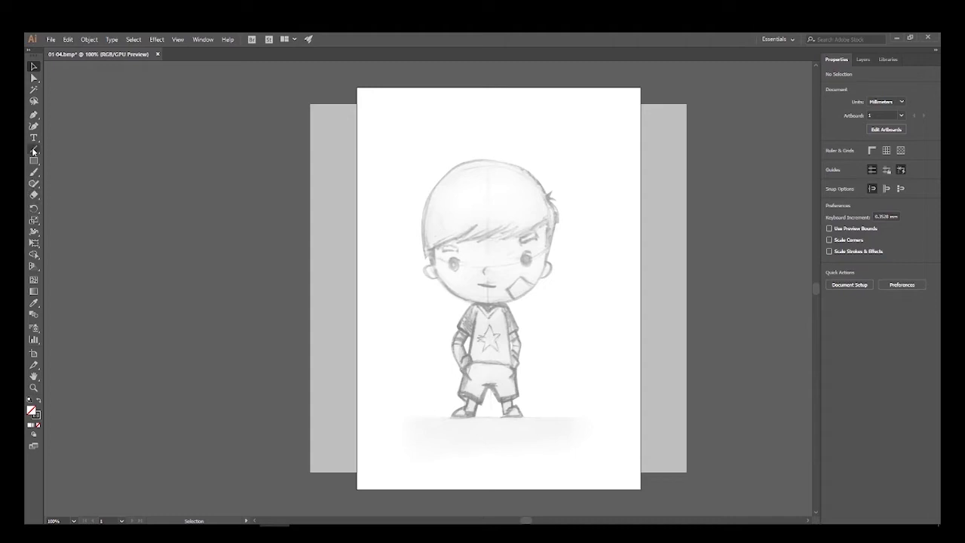
- With the Pen tool active, set a 3 pt stroke weight and show the Control bar
{"action": "left_click", "coordinate": [33, 116]}
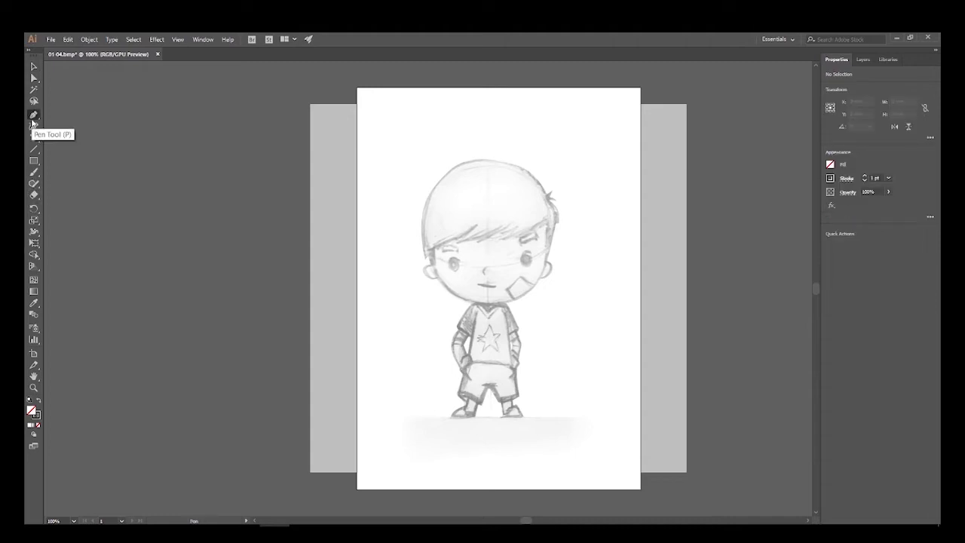
{"action": "left_click", "coordinate": [874, 178]}
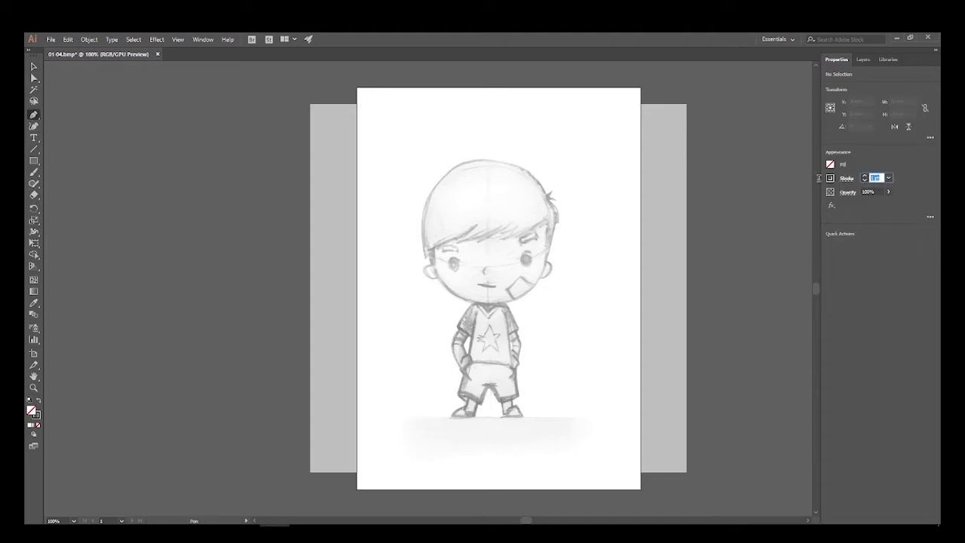
{"action": "type", "text": "1"}
{"action": "key", "text": "Return"}
{"action": "left_click", "coordinate": [202, 41]}
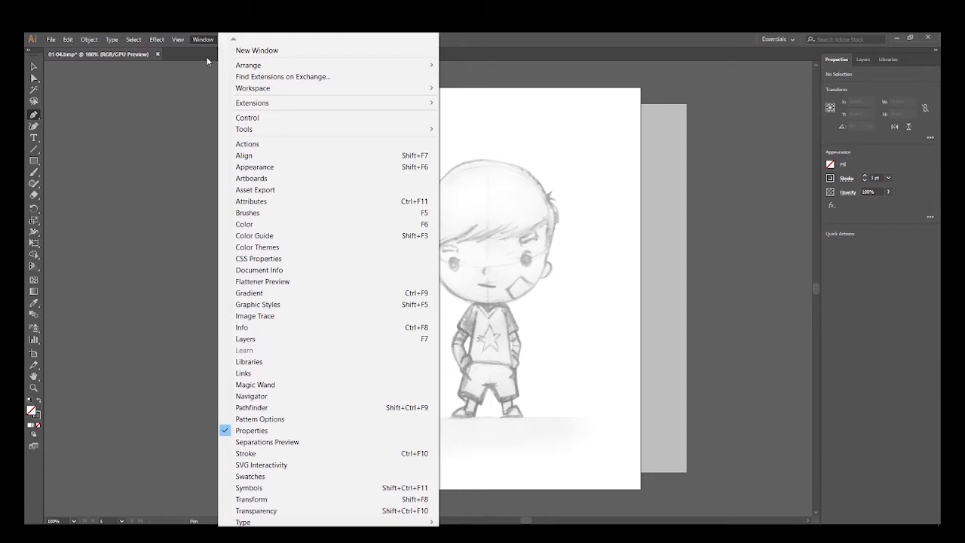
{"action": "left_click", "coordinate": [253, 117]}
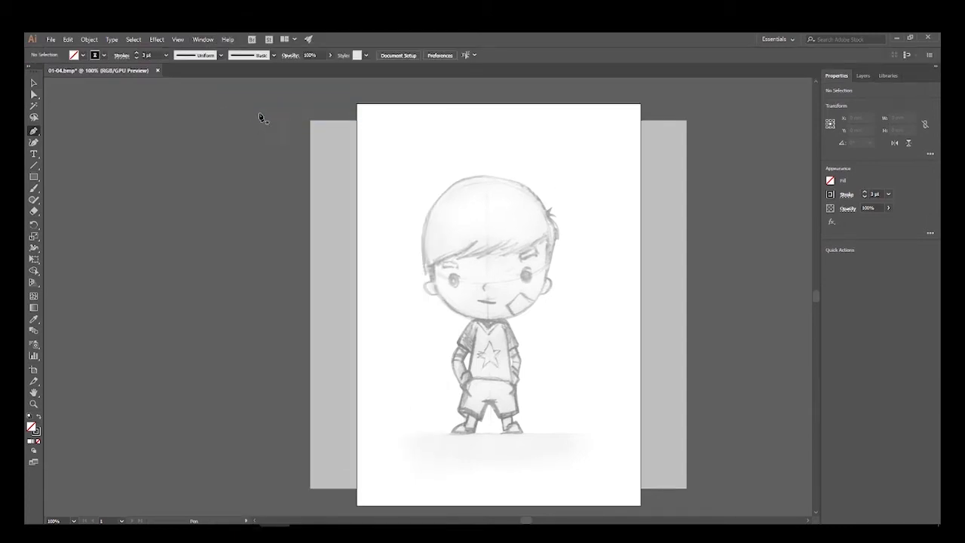
{"action": "left_click", "coordinate": [146, 55]}
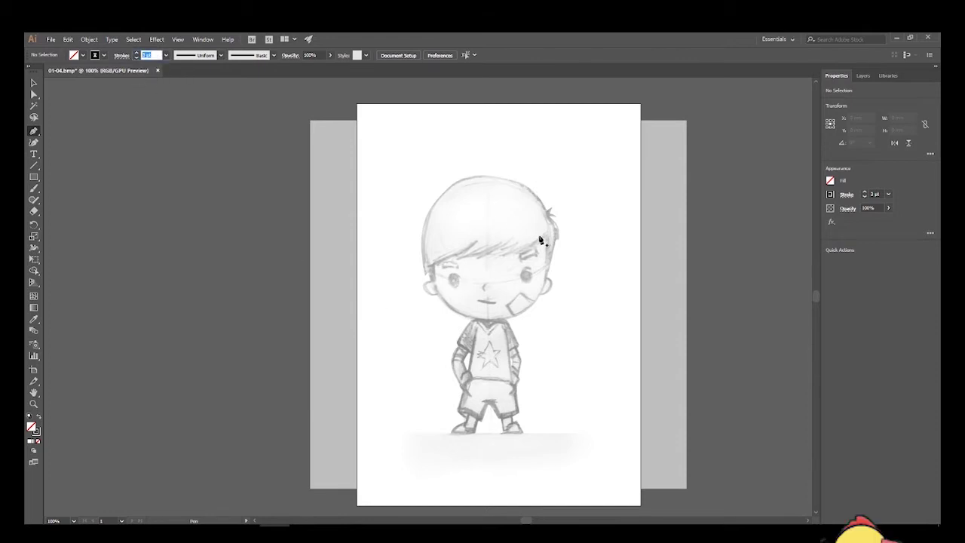
{"action": "left_click", "coordinate": [508, 265]}
- Trace the hair from its tip over the top of the head and down the left side
{"action": "left_click", "coordinate": [441, 306]}
{"action": "left_click_drag", "start_coordinate": [441, 306], "coordinate": [441, 251]}
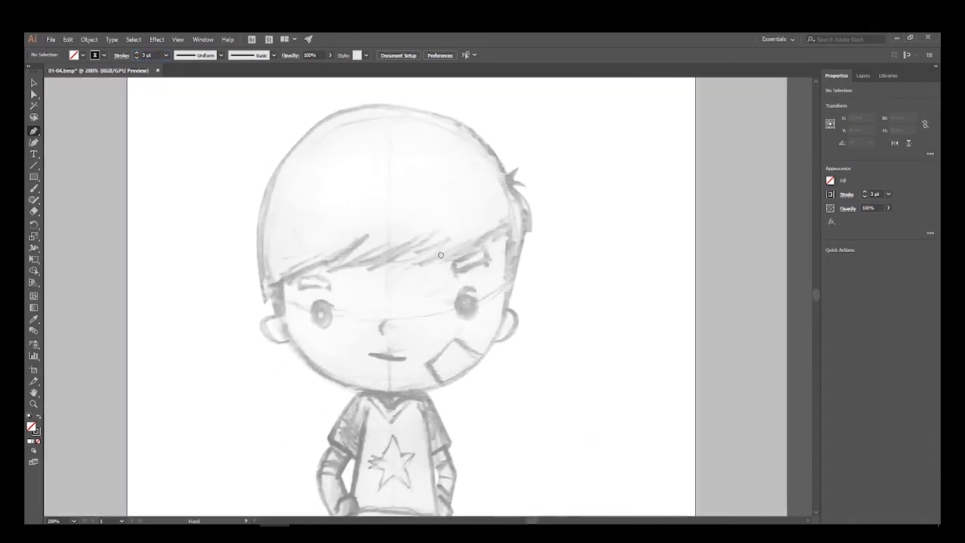
{"action": "left_click", "coordinate": [505, 175]}
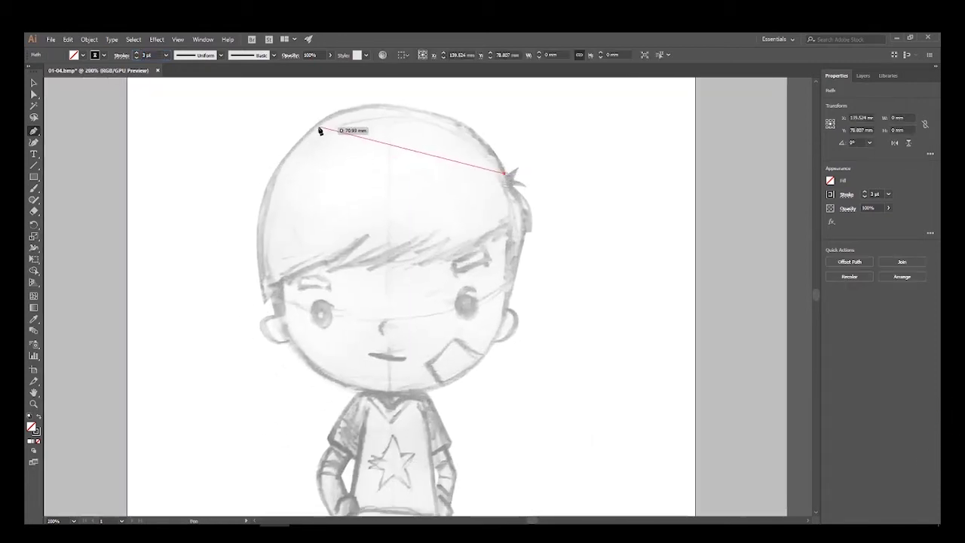
{"action": "left_click_drag", "start_coordinate": [317, 126], "coordinate": [245, 163]}
{"action": "key", "text": "ctrl+z"}
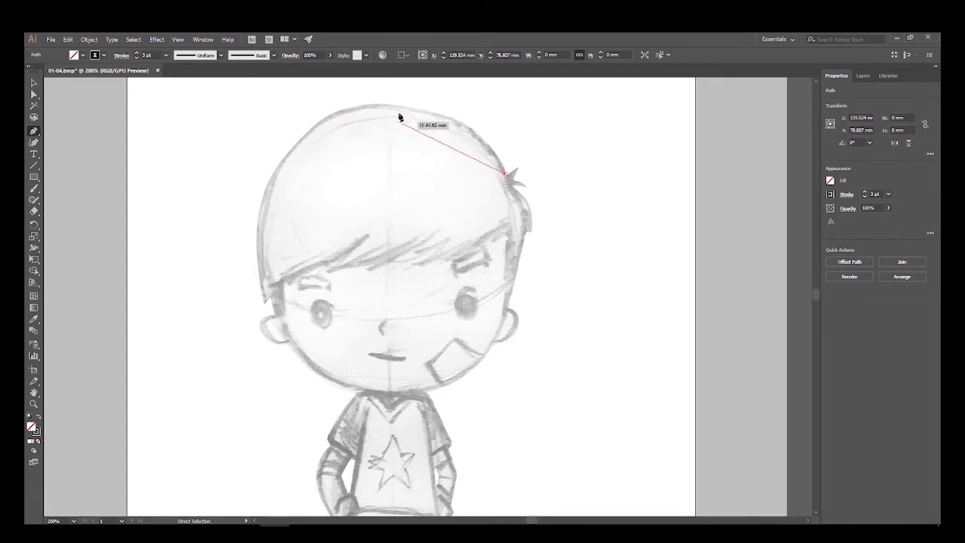
{"action": "left_click_drag", "start_coordinate": [395, 106], "coordinate": [304, 102]}
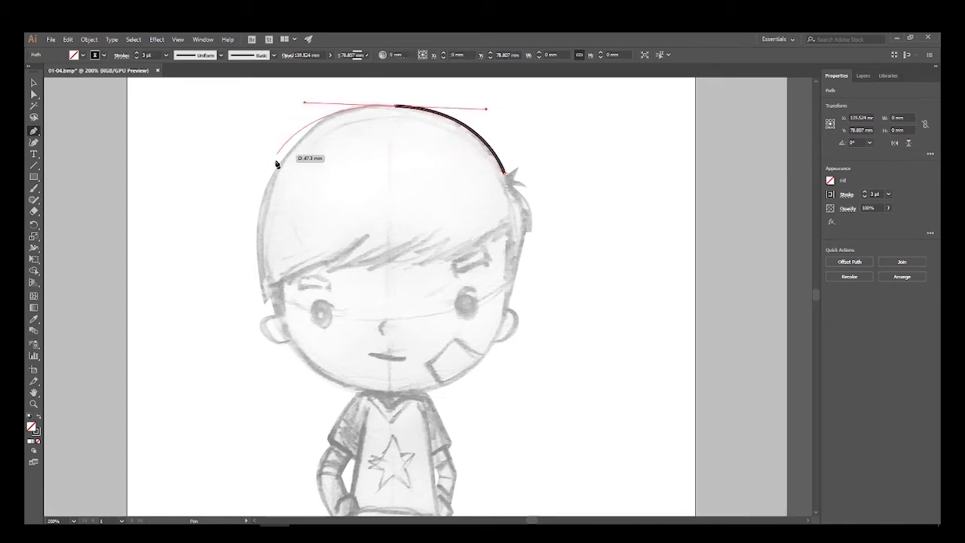
{"action": "left_click_drag", "start_coordinate": [261, 233], "coordinate": [257, 282]}
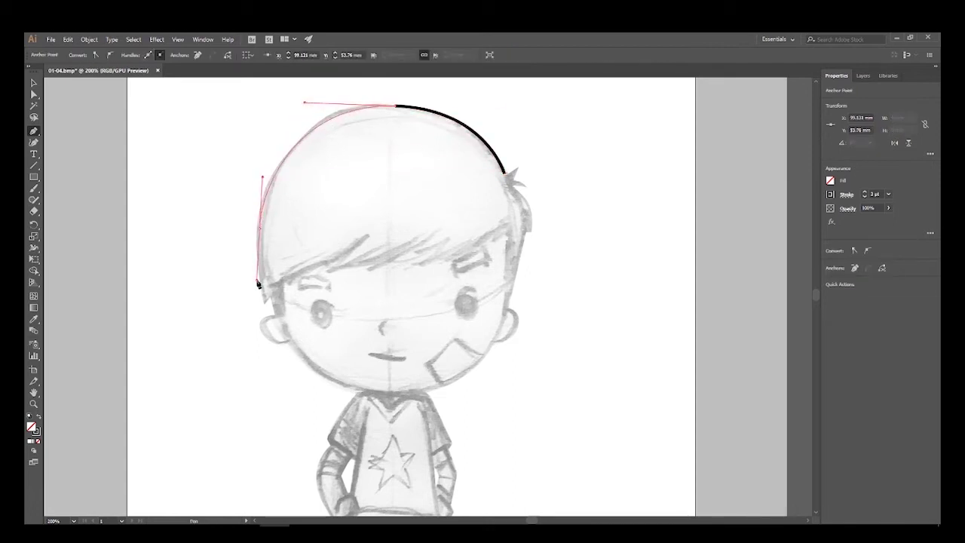
{"action": "mouse_move", "coordinate": [265, 300]}
{"action": "left_mouse_down"}
{"action": "mouse_move", "coordinate": [361, 246]}
{"action": "mouse_move", "coordinate": [326, 274]}
{"action": "mouse_move", "coordinate": [444, 226]}
{"action": "mouse_move", "coordinate": [405, 251]}
{"action": "left_mouse_up"}
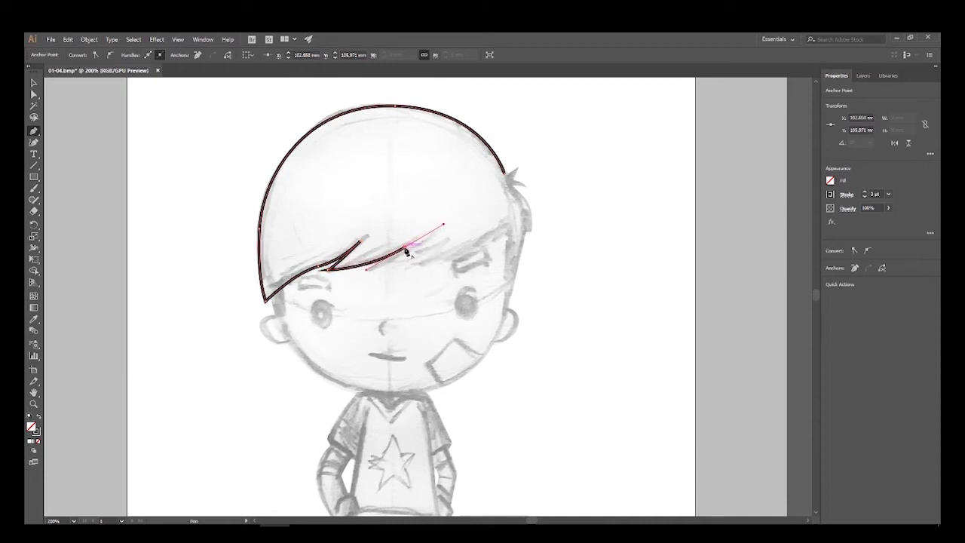
- Trace the zigzag bangs and the spiky right side of the hair up to the tuft
{"action": "left_click", "coordinate": [370, 268]}
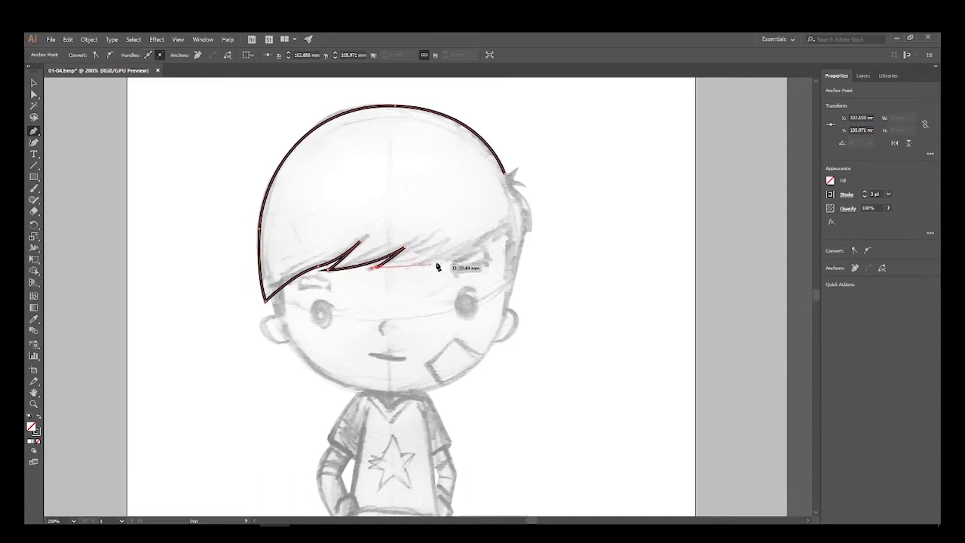
{"action": "left_click", "coordinate": [458, 252]}
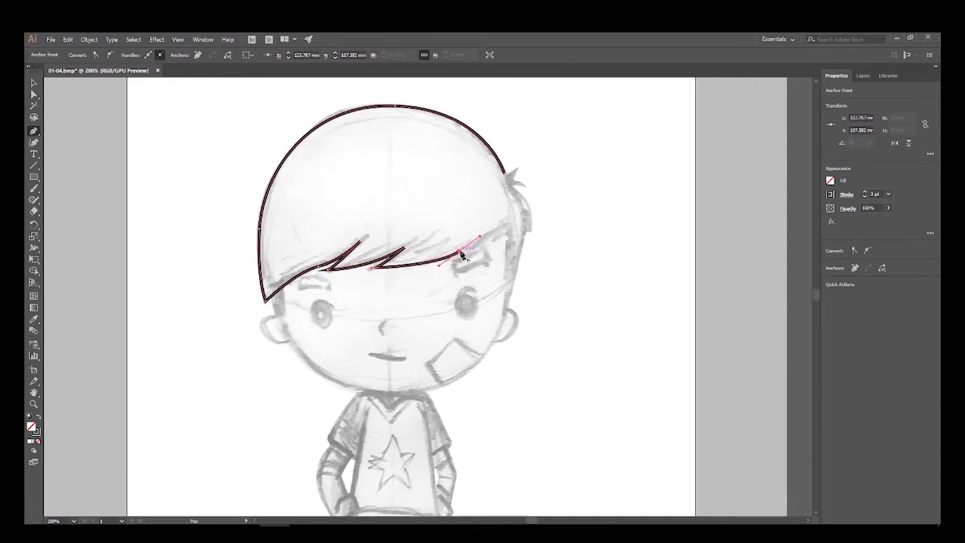
{"action": "mouse_move", "coordinate": [507, 237]}
{"action": "left_mouse_down"}
{"action": "mouse_move", "coordinate": [520, 229]}
{"action": "mouse_move", "coordinate": [507, 251]}
{"action": "left_mouse_up"}
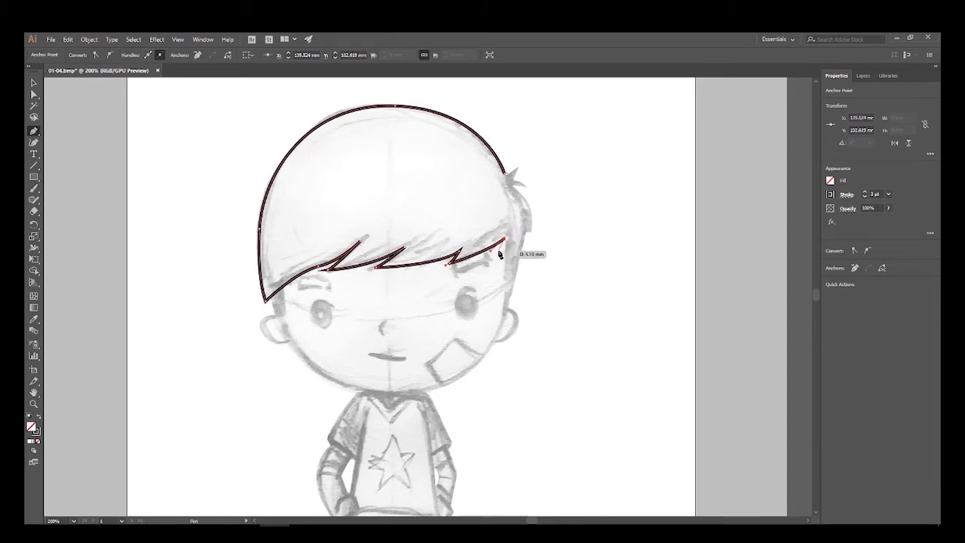
{"action": "left_click_drag", "start_coordinate": [505, 302], "coordinate": [530, 231]}
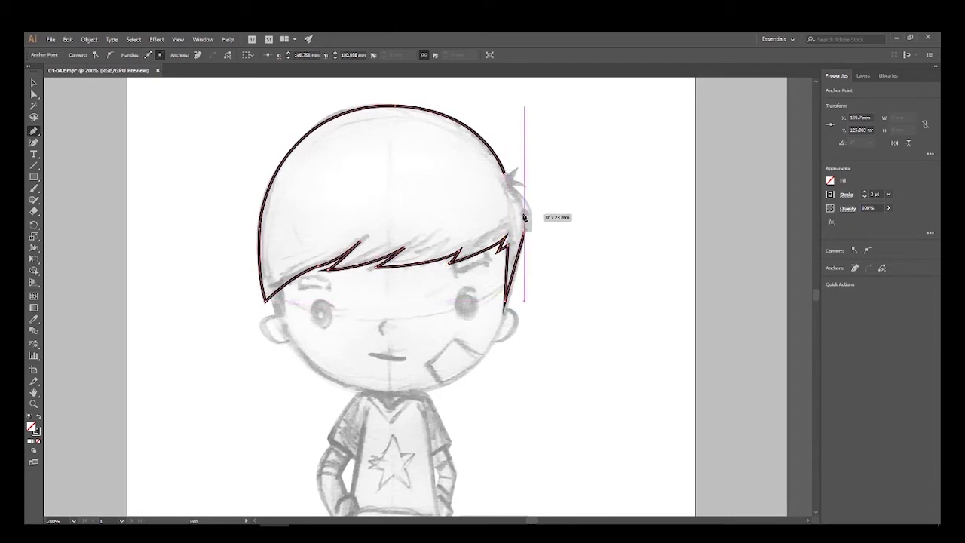
{"action": "left_click_drag", "start_coordinate": [532, 224], "coordinate": [514, 195]}
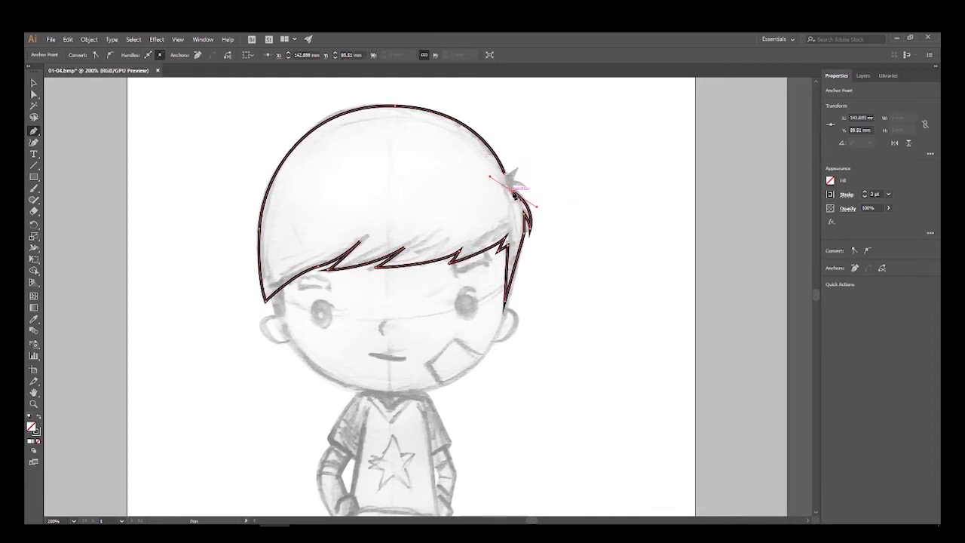
{"action": "mouse_move", "coordinate": [515, 194]}
{"action": "left_mouse_down"}
{"action": "mouse_move", "coordinate": [528, 195]}
{"action": "mouse_move", "coordinate": [512, 188]}
{"action": "mouse_move", "coordinate": [514, 171]}
{"action": "mouse_move", "coordinate": [500, 178]}
{"action": "left_mouse_up"}
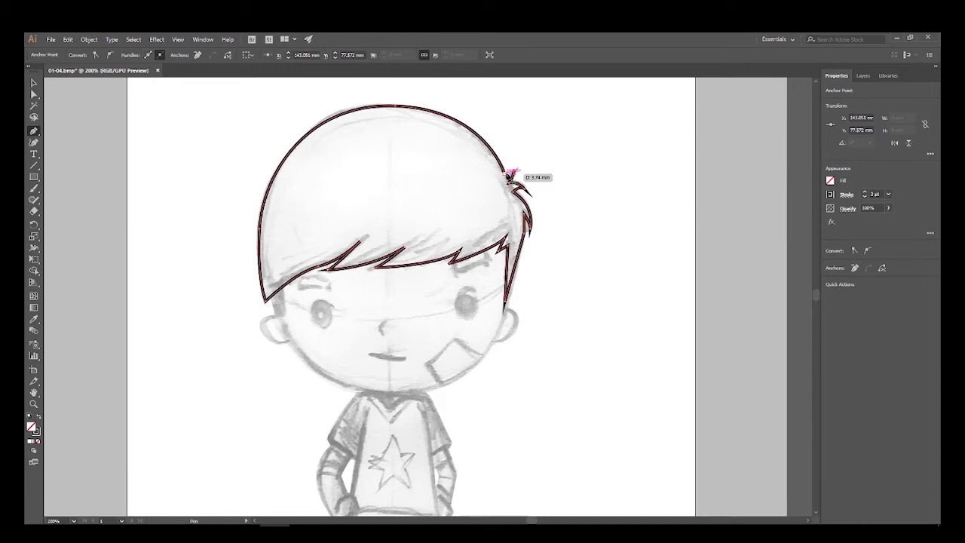
{"action": "left_click", "coordinate": [554, 185], "text": "ctrl"}
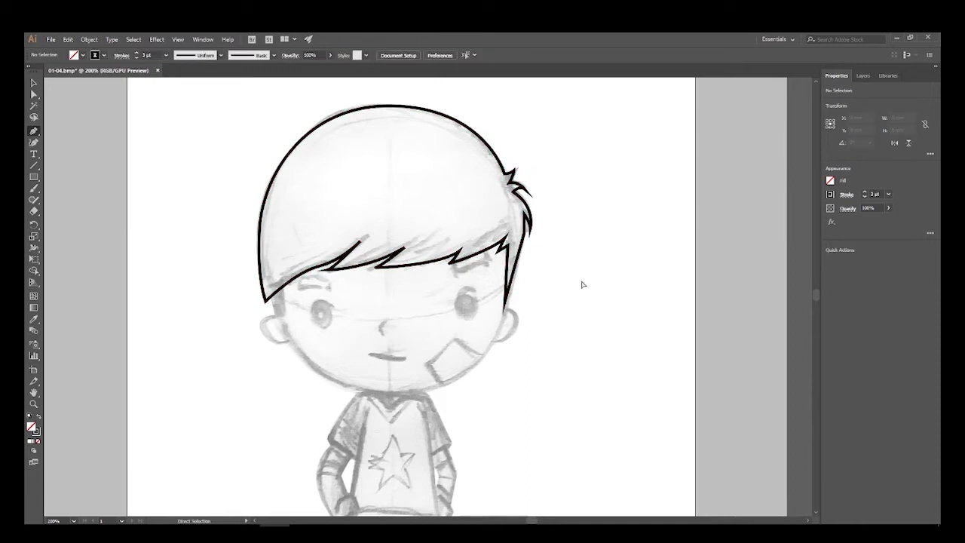
- Trace the left ear, rounded jawline, chin and right ear below the hair
{"action": "left_click_drag", "start_coordinate": [460, 325], "coordinate": [378, 298]}
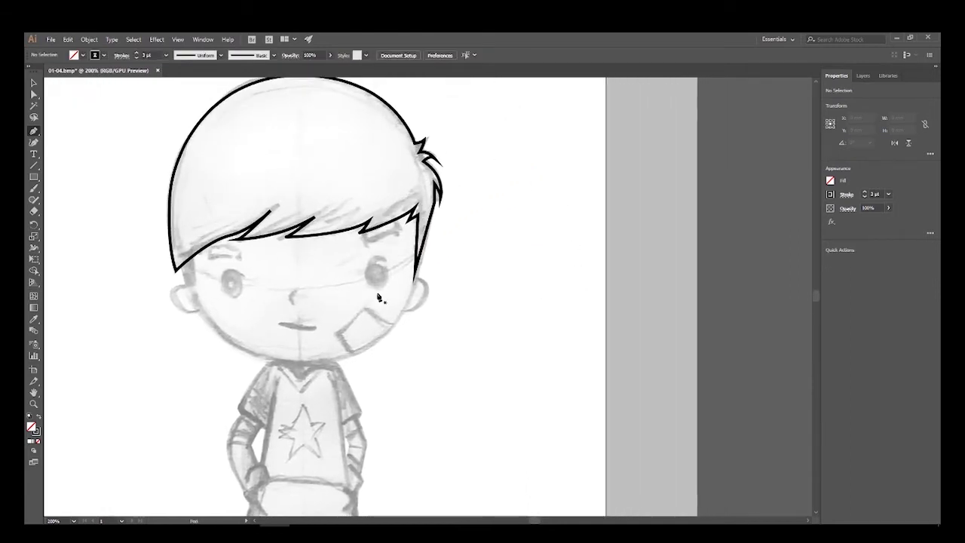
{"action": "left_click", "coordinate": [181, 266]}
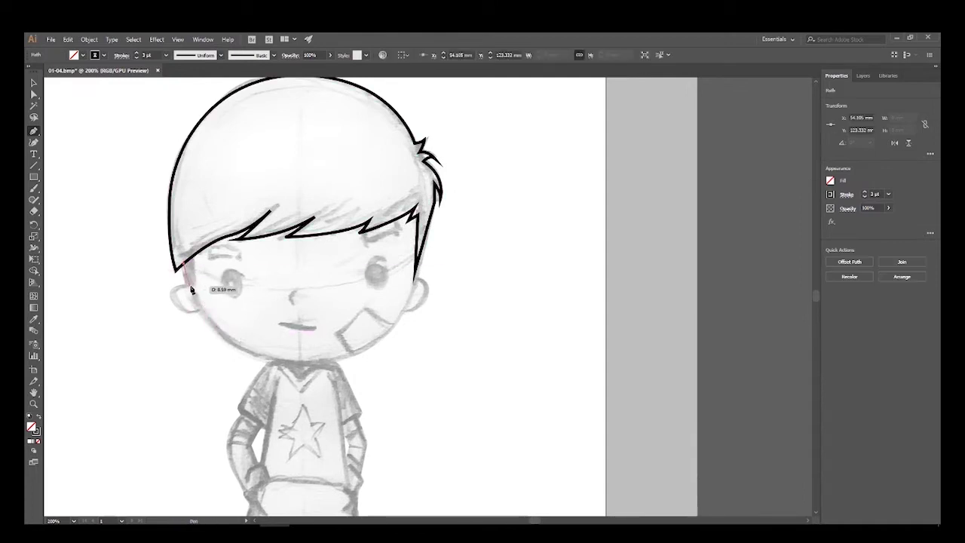
{"action": "left_click", "coordinate": [192, 289]}
{"action": "left_click", "coordinate": [332, 288], "text": "ctrl"}
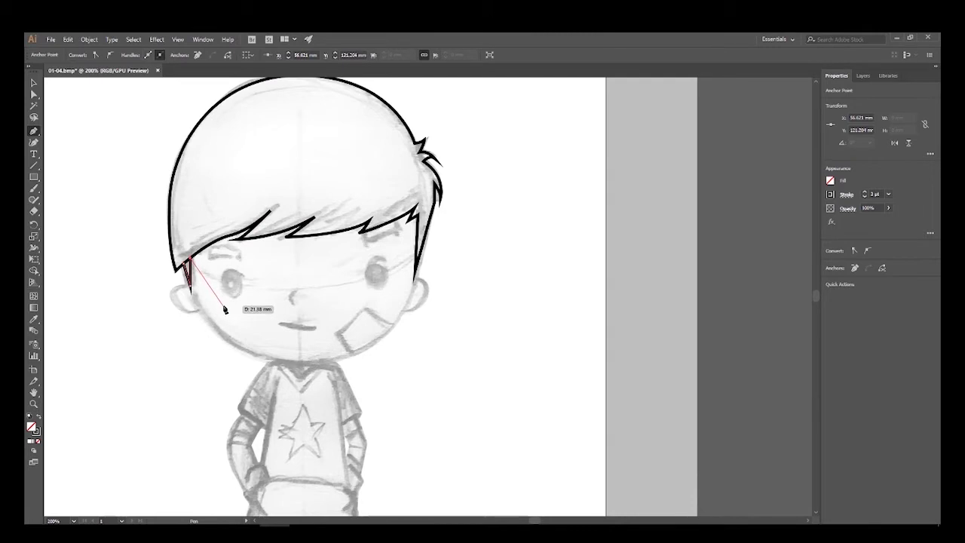
{"action": "left_click_drag", "start_coordinate": [176, 293], "coordinate": [177, 306]}
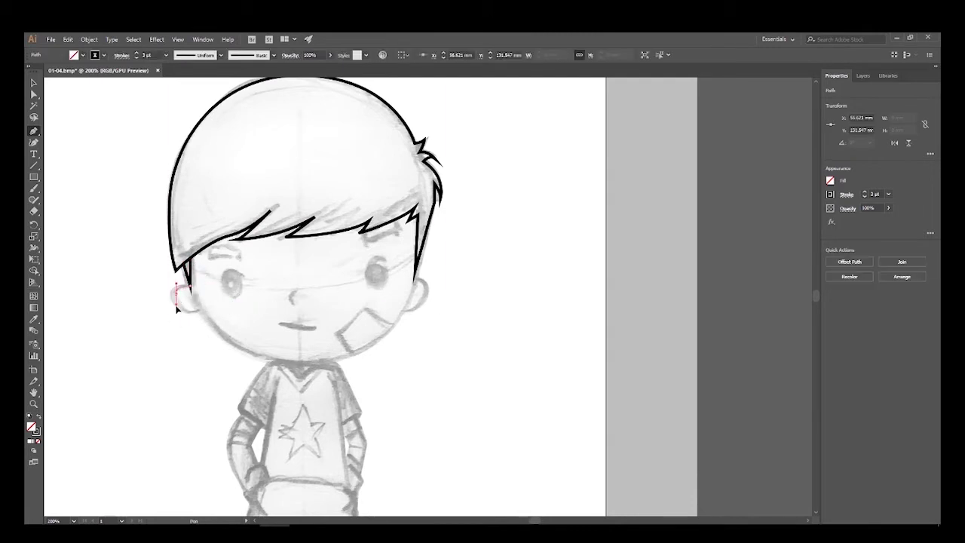
{"action": "left_click", "coordinate": [199, 312]}
{"action": "left_click_drag", "start_coordinate": [299, 362], "coordinate": [370, 362]}
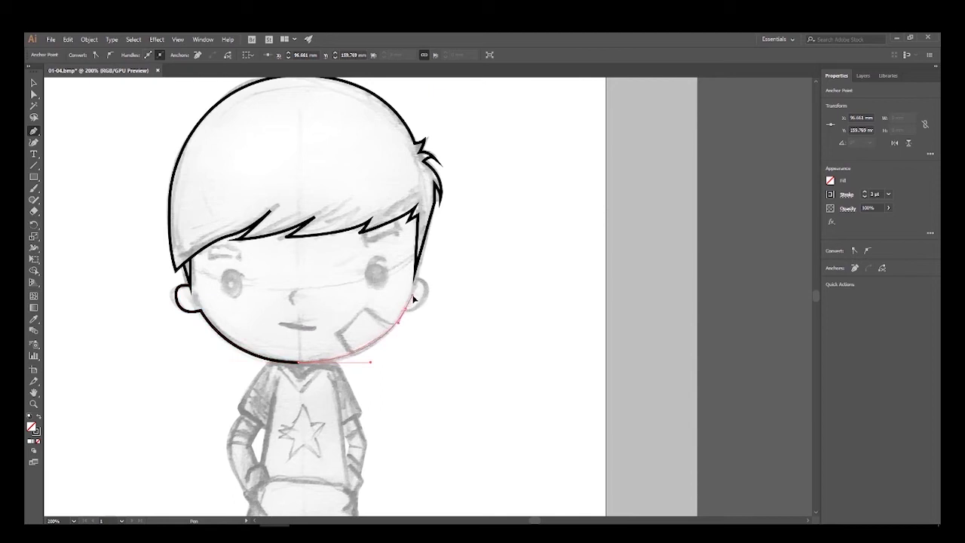
{"action": "mouse_move", "coordinate": [405, 310]}
{"action": "left_mouse_down"}
{"action": "mouse_move", "coordinate": [405, 285]}
{"action": "mouse_move", "coordinate": [422, 274]}
{"action": "left_mouse_up"}
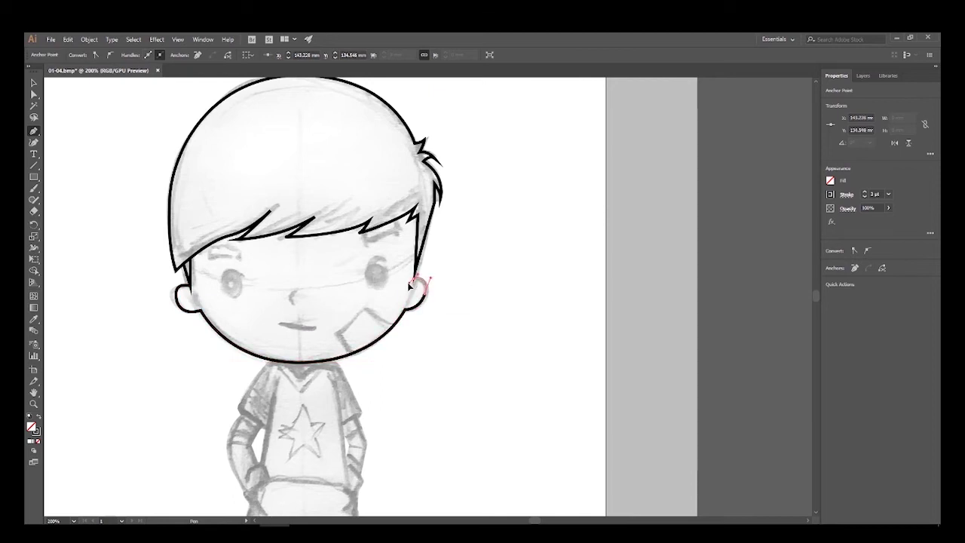
{"action": "left_click", "coordinate": [450, 334], "text": "ctrl"}
{"action": "key", "text": "ctrl+plus"}
{"action": "key", "text": "ctrl+plus"}
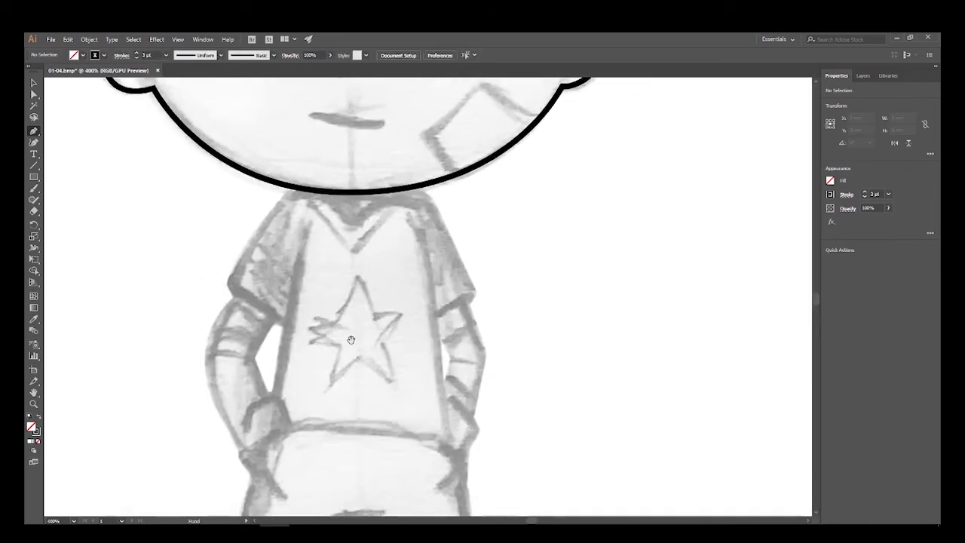
- Outline the left sleeve, both sides of the shirt and its bottom hem
{"action": "left_click", "coordinate": [303, 191]}
{"action": "left_click", "coordinate": [228, 288]}
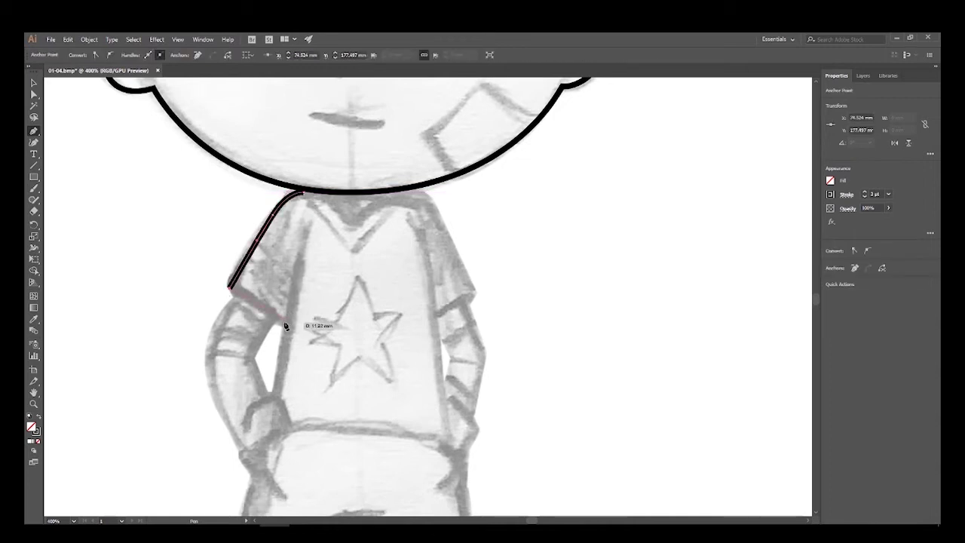
{"action": "left_click", "coordinate": [283, 323]}
{"action": "scroll", "coordinate": [314, 353], "scroll_direction": "down", "scroll_amount": 2}
{"action": "left_click", "coordinate": [315, 193]}
{"action": "left_click", "coordinate": [285, 340]}
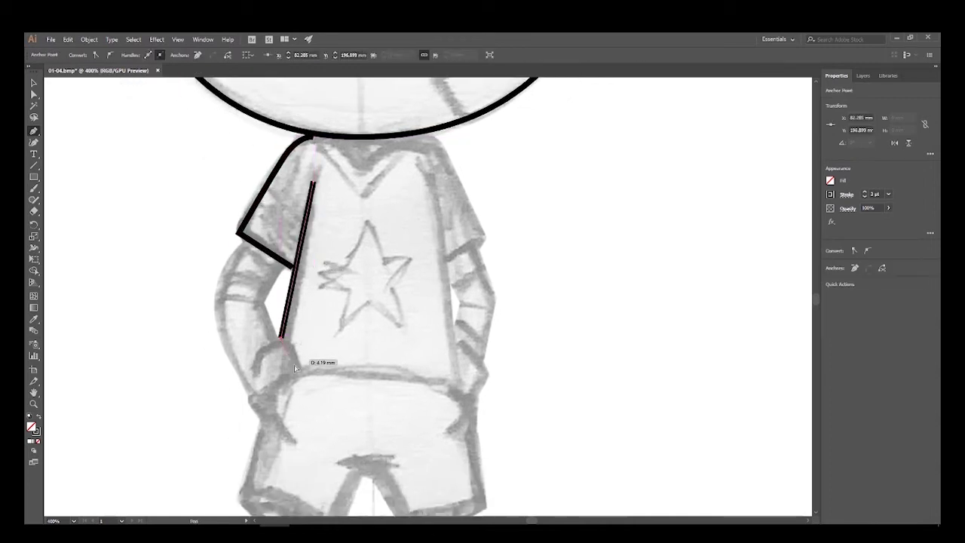
{"action": "scroll", "coordinate": [360, 221], "scroll_direction": "right", "scroll_amount": 2}
{"action": "left_click", "coordinate": [357, 186]}
{"action": "left_click", "coordinate": [381, 392]}
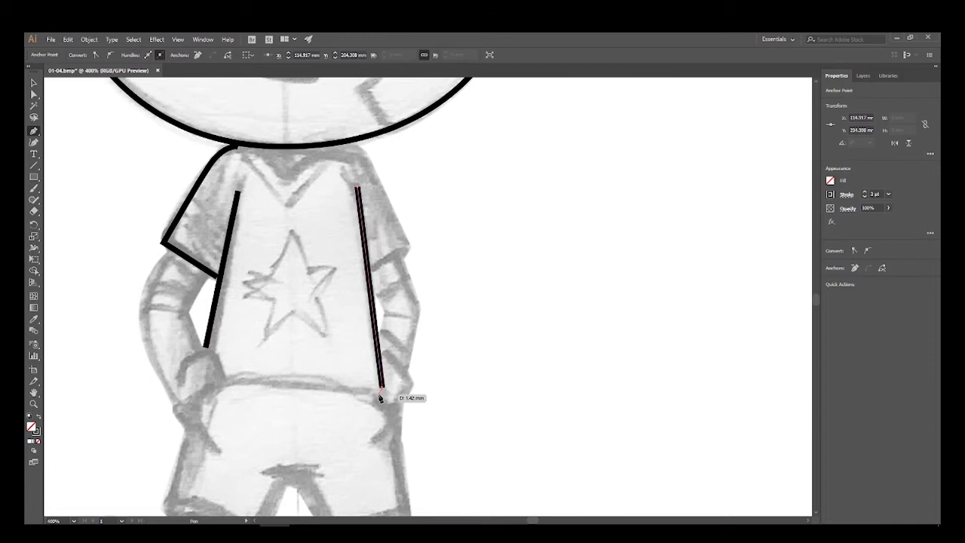
{"action": "left_click", "coordinate": [232, 388]}
{"action": "scroll", "coordinate": [227, 377], "scroll_direction": "up", "scroll_amount": 2}
{"action": "scroll", "coordinate": [226, 377], "scroll_direction": "right", "scroll_amount": 2}
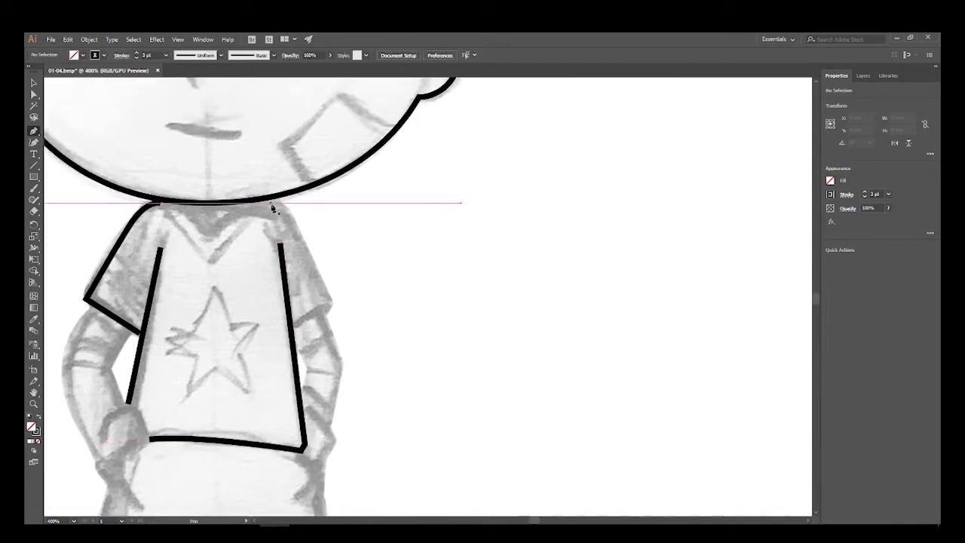
- Trace the left arm and the hand tucked into the pocket
{"action": "mouse_move", "coordinate": [304, 355]}
{"action": "left_mouse_down"}
{"action": "mouse_move", "coordinate": [358, 142]}
{"action": "mouse_move", "coordinate": [390, 202]}
{"action": "left_mouse_up"}
{"action": "left_click", "coordinate": [186, 149]}
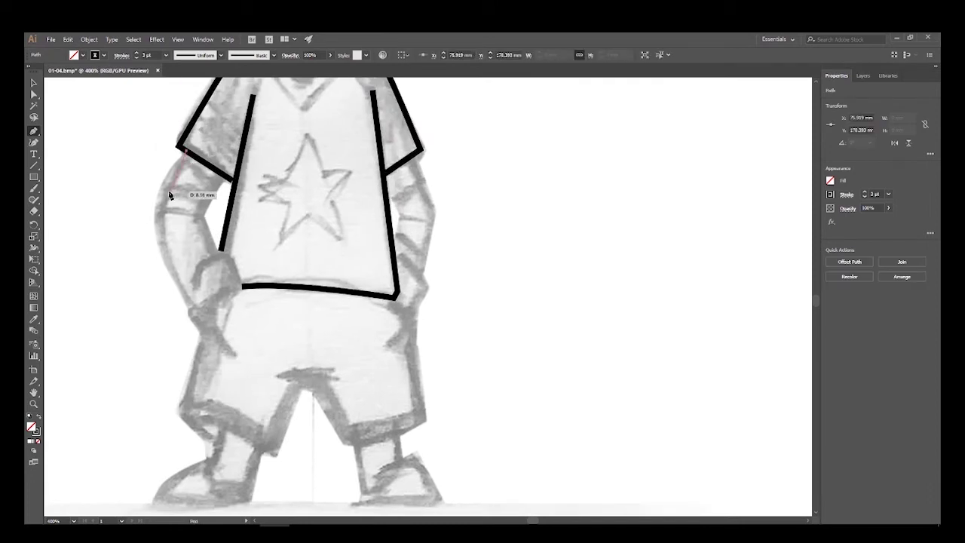
{"action": "left_click_drag", "start_coordinate": [169, 190], "coordinate": [169, 217]}
{"action": "left_click_drag", "start_coordinate": [192, 291], "coordinate": [212, 349]}
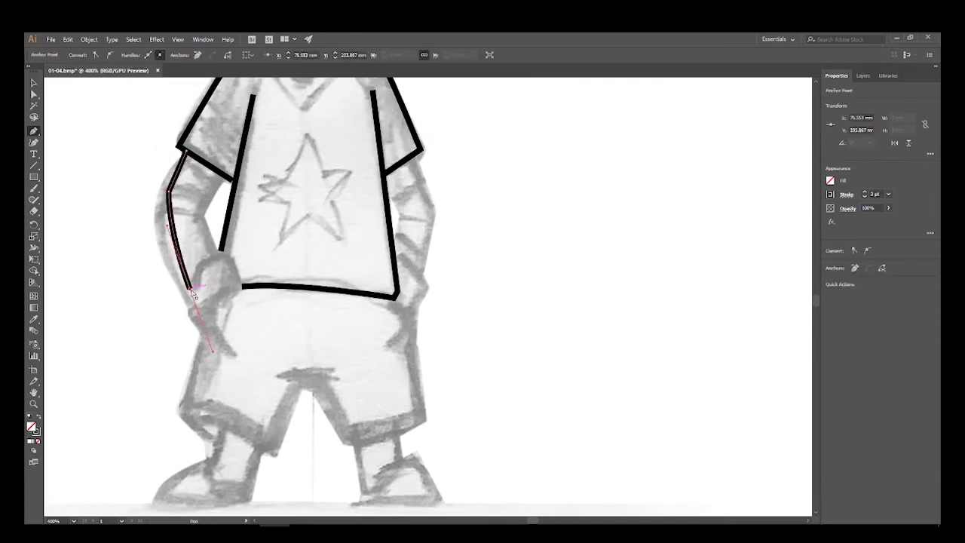
{"action": "left_click", "coordinate": [198, 315]}
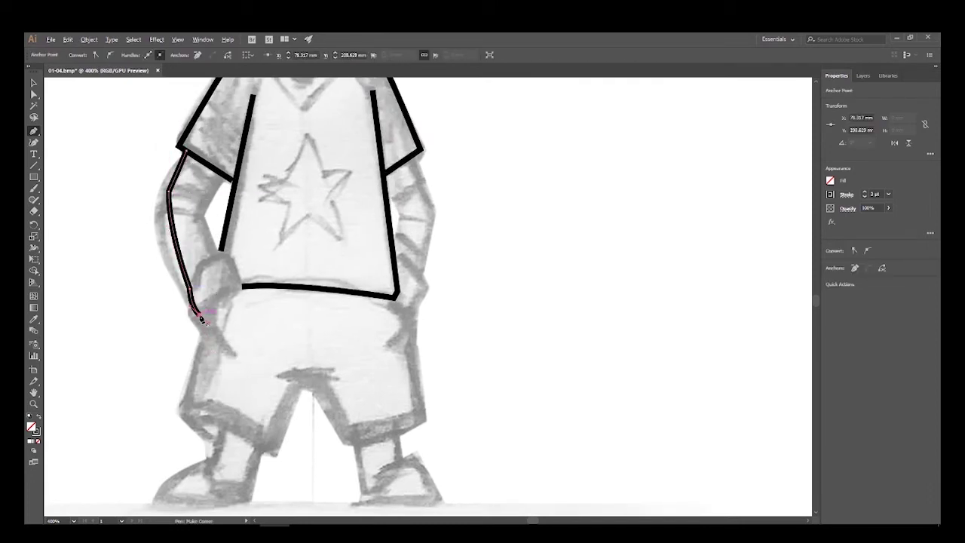
{"action": "left_click", "coordinate": [238, 276]}
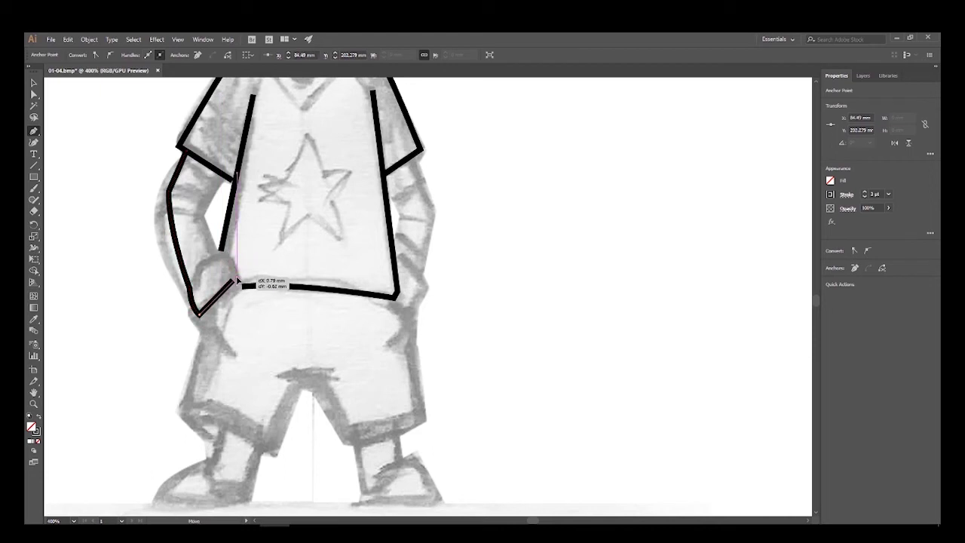
{"action": "left_click", "coordinate": [227, 252]}
{"action": "left_click", "coordinate": [193, 277]}
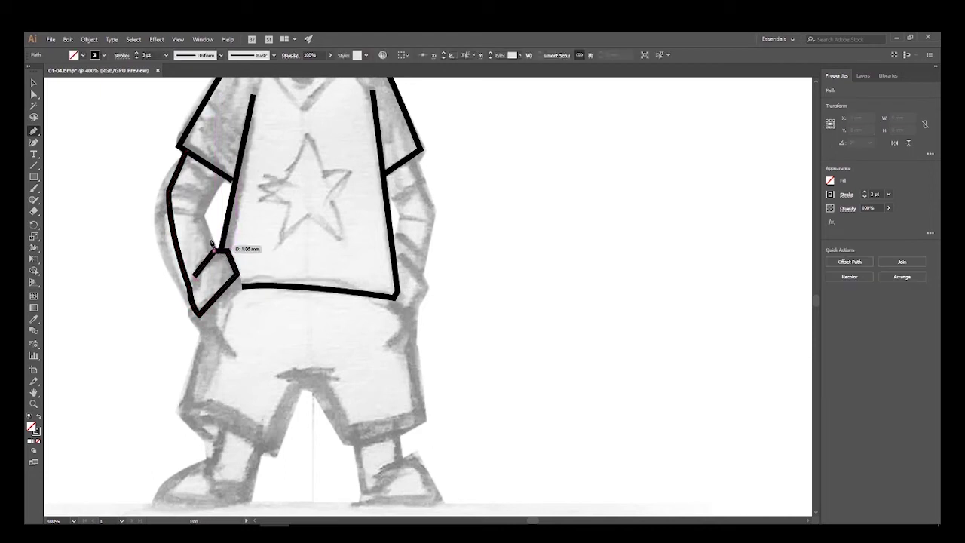
{"action": "left_click", "coordinate": [200, 214]}
{"action": "left_click", "coordinate": [217, 175]}
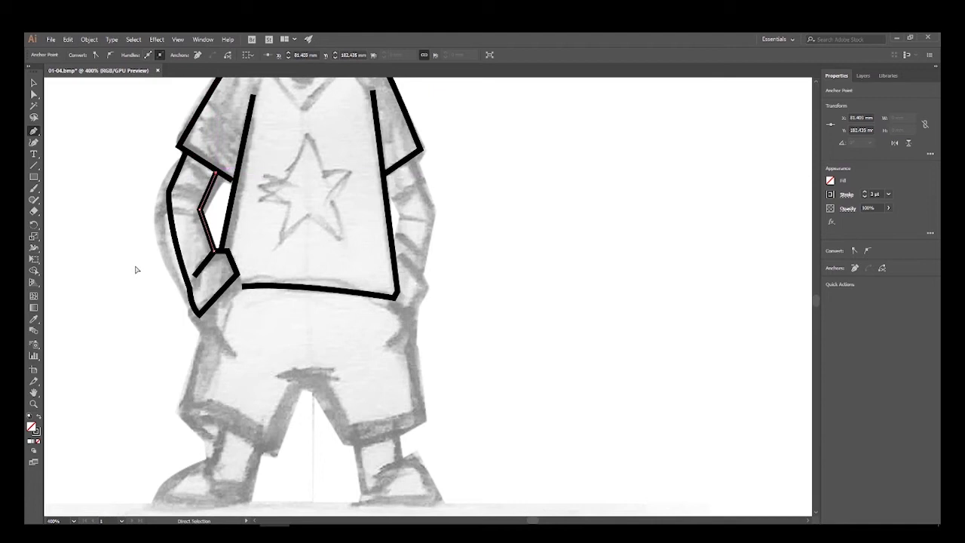
{"action": "left_click", "coordinate": [287, 259], "text": "ctrl"}
{"action": "scroll", "coordinate": [288, 258], "scroll_direction": "up", "scroll_amount": 2}
- Trace the right arm, its hand in the pocket, and the inner arm edge
{"action": "left_click", "coordinate": [377, 219]}
{"action": "left_click", "coordinate": [398, 273]}
{"action": "left_click", "coordinate": [391, 346]}
{"action": "left_click", "coordinate": [368, 317]}
{"action": "left_click", "coordinate": [364, 364]}
{"action": "left_click", "coordinate": [370, 315], "text": "ctrl"}
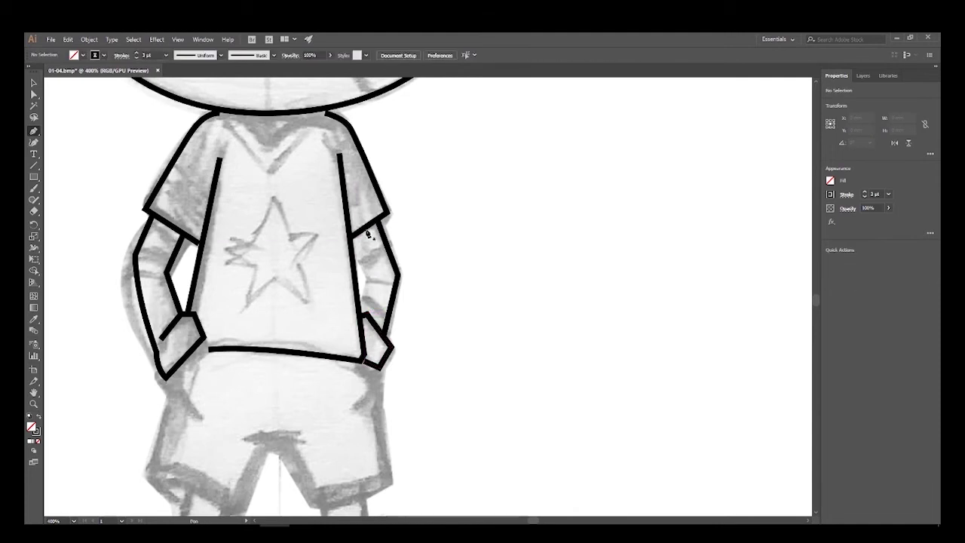
{"action": "left_click", "coordinate": [353, 235]}
{"action": "left_click", "coordinate": [414, 331], "text": "ctrl"}
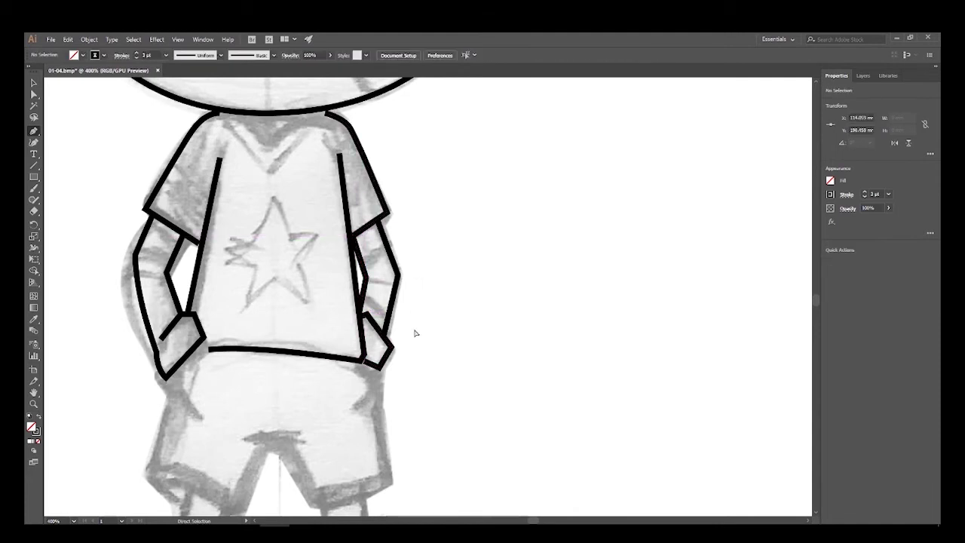
{"action": "scroll", "coordinate": [414, 332], "scroll_direction": "down", "scroll_amount": 3}
{"action": "scroll", "coordinate": [429, 219], "scroll_direction": "up", "scroll_amount": 3}
{"action": "scroll", "coordinate": [430, 219], "scroll_direction": "up", "scroll_amount": 2}
- Draw the inner V-neck, adjust its bottom point, then add a larger outer V
{"action": "left_click", "coordinate": [428, 217]}
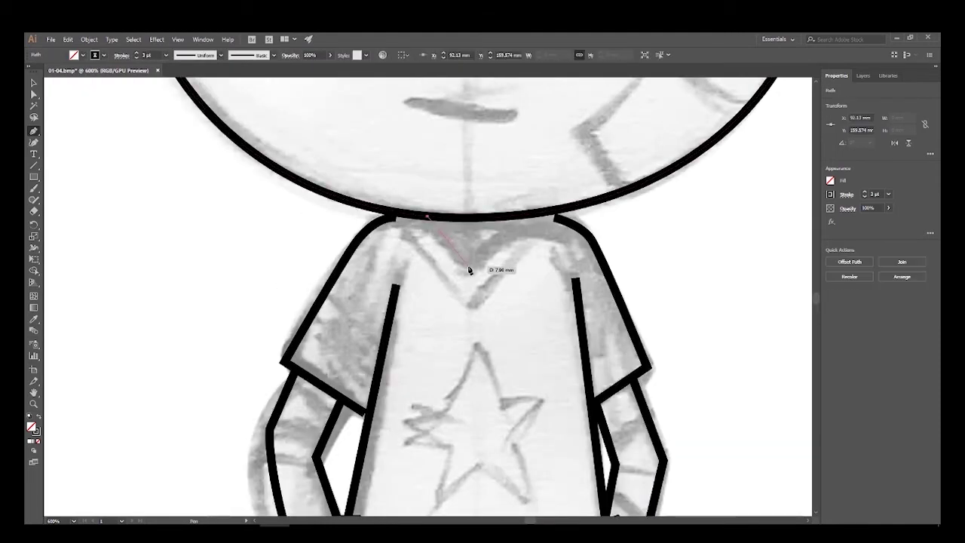
{"action": "left_click", "coordinate": [471, 265]}
{"action": "left_click", "coordinate": [503, 217]}
{"action": "left_click_drag", "start_coordinate": [468, 273], "coordinate": [476, 273]}
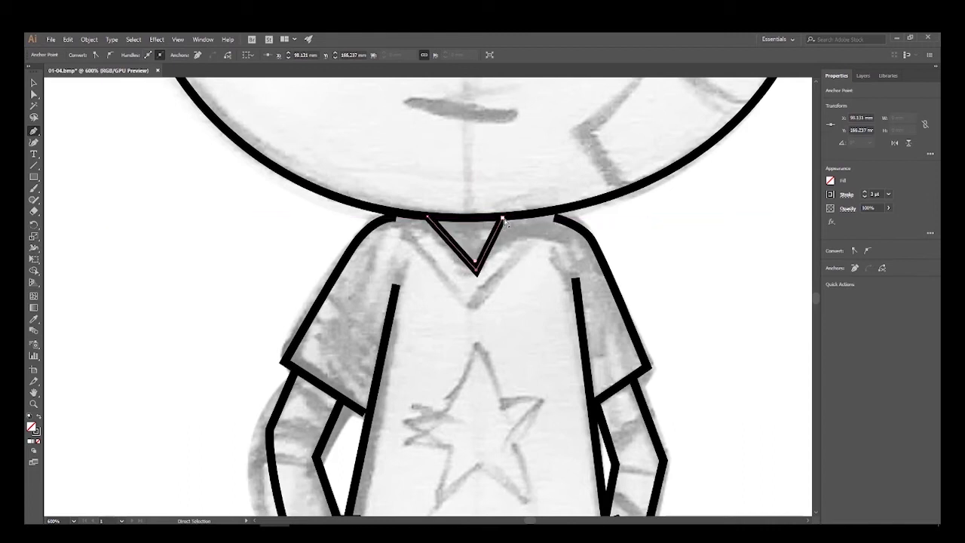
{"action": "left_click", "coordinate": [395, 218]}
{"action": "left_click", "coordinate": [414, 218]}
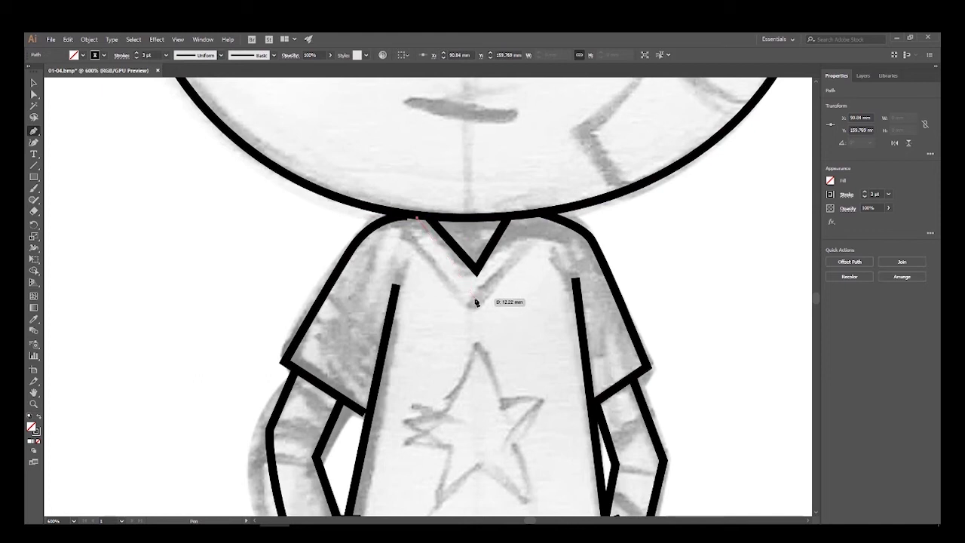
{"action": "left_click", "coordinate": [473, 303]}
{"action": "left_click", "coordinate": [521, 217]}
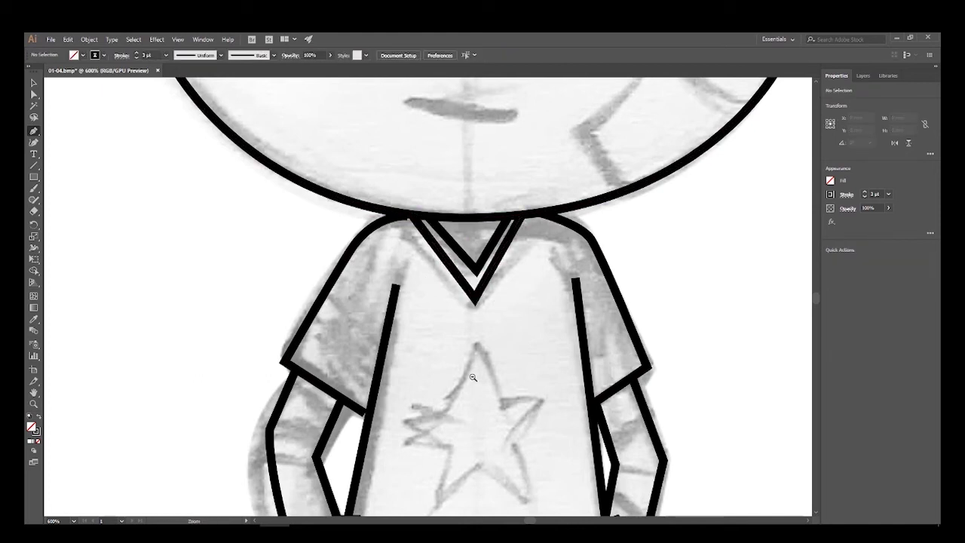
{"action": "scroll", "coordinate": [428, 234], "scroll_direction": "down", "scroll_amount": 3}
{"action": "left_click_drag", "start_coordinate": [392, 422], "coordinate": [384, 295]}
- Outline the belt line and the left leg of the shorts with its hem
{"action": "left_click", "coordinate": [408, 219]}
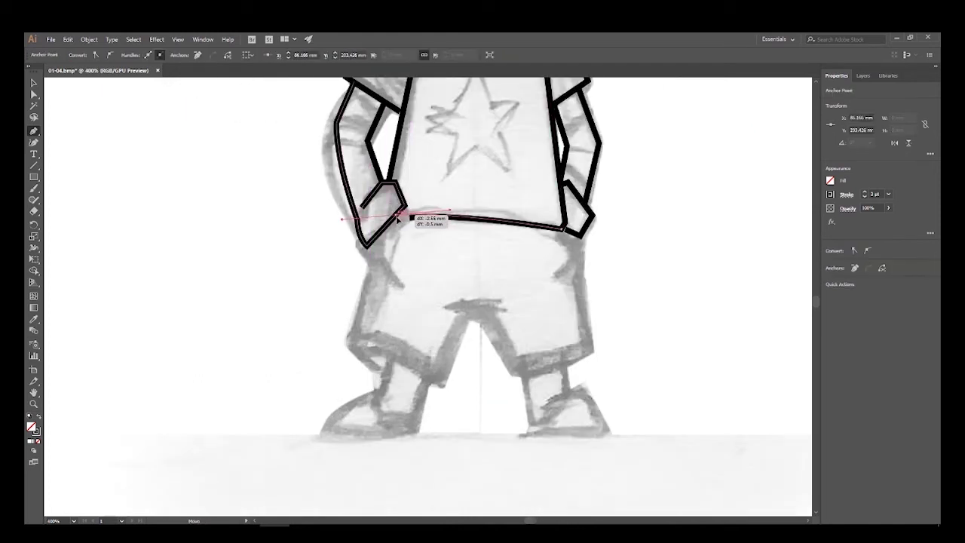
{"action": "left_click", "coordinate": [362, 248]}
{"action": "left_click", "coordinate": [373, 274]}
{"action": "left_click", "coordinate": [350, 346]}
{"action": "left_click", "coordinate": [383, 371]}
{"action": "left_click", "coordinate": [435, 386]}
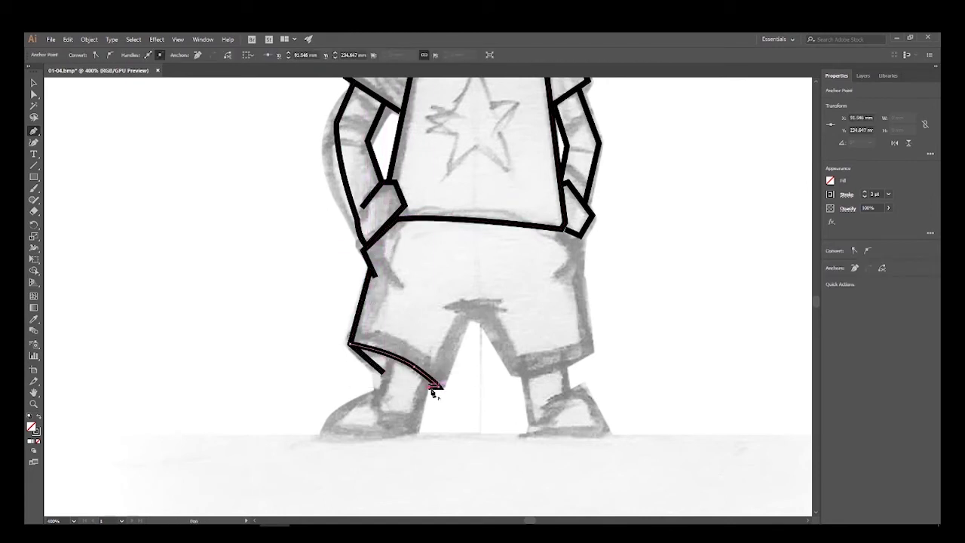
{"action": "left_click", "coordinate": [467, 314]}
{"action": "left_click", "coordinate": [486, 322], "text": "ctrl"}
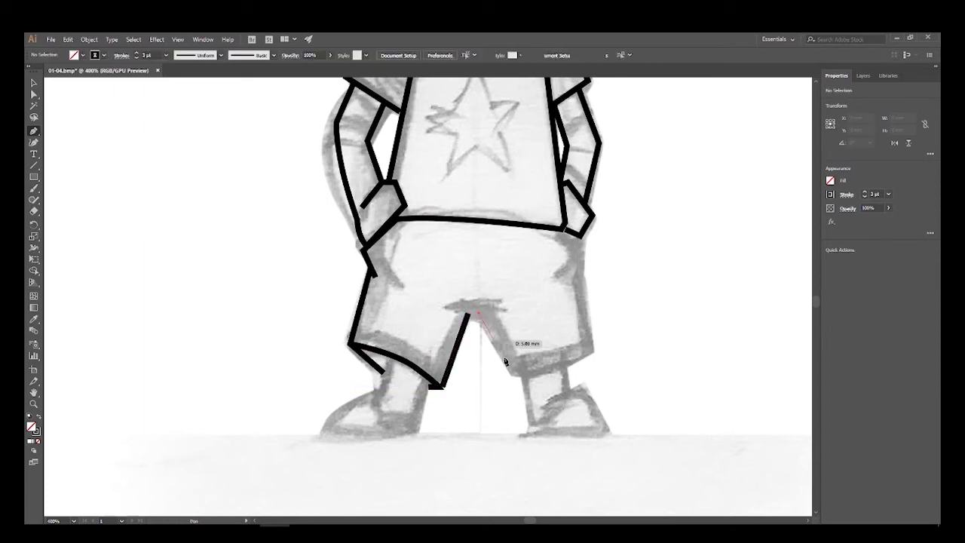
- Outline the right shorts leg, its hem and the right hip pocket line
{"action": "left_click", "coordinate": [474, 312]}
{"action": "left_click", "coordinate": [512, 379]}
{"action": "left_click", "coordinate": [595, 352]}
{"action": "left_click", "coordinate": [574, 273]}
{"action": "left_click", "coordinate": [587, 255]}
{"action": "left_click", "coordinate": [563, 230]}
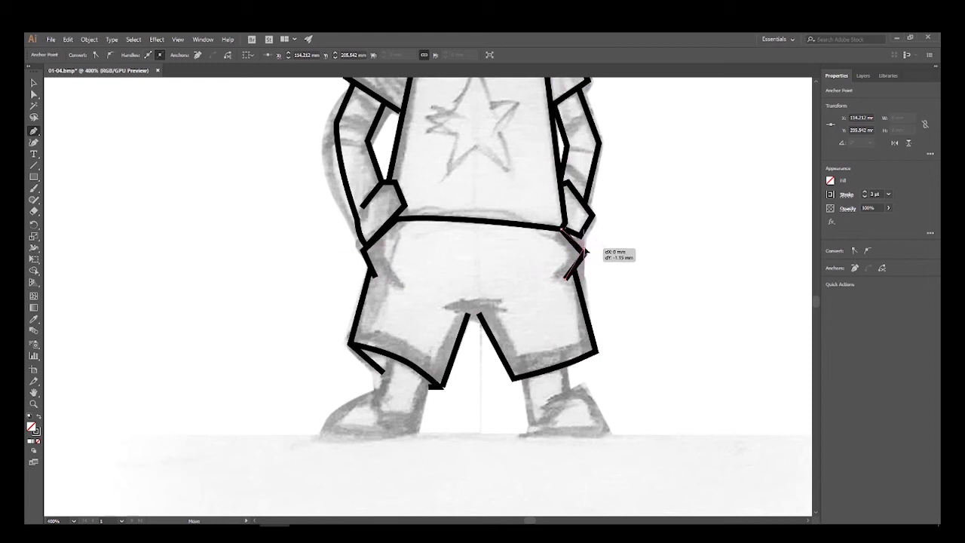
{"action": "mouse_move", "coordinate": [586, 255]}
{"action": "left_mouse_down"}
{"action": "mouse_move", "coordinate": [574, 261]}
{"action": "mouse_move", "coordinate": [580, 245]}
{"action": "left_mouse_up"}
{"action": "left_click", "coordinate": [553, 344], "text": "ctrl"}
- Draw the crotch curve between the shorts legs
{"action": "left_click", "coordinate": [443, 310]}
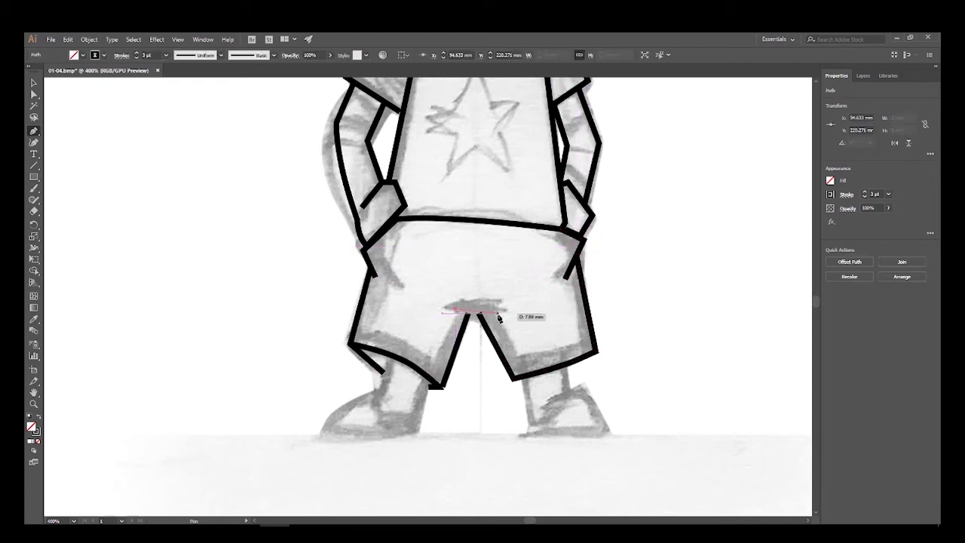
{"action": "left_click", "coordinate": [488, 312]}
{"action": "left_click", "coordinate": [478, 394], "text": "ctrl"}
{"action": "key", "text": "ctrl+minus"}
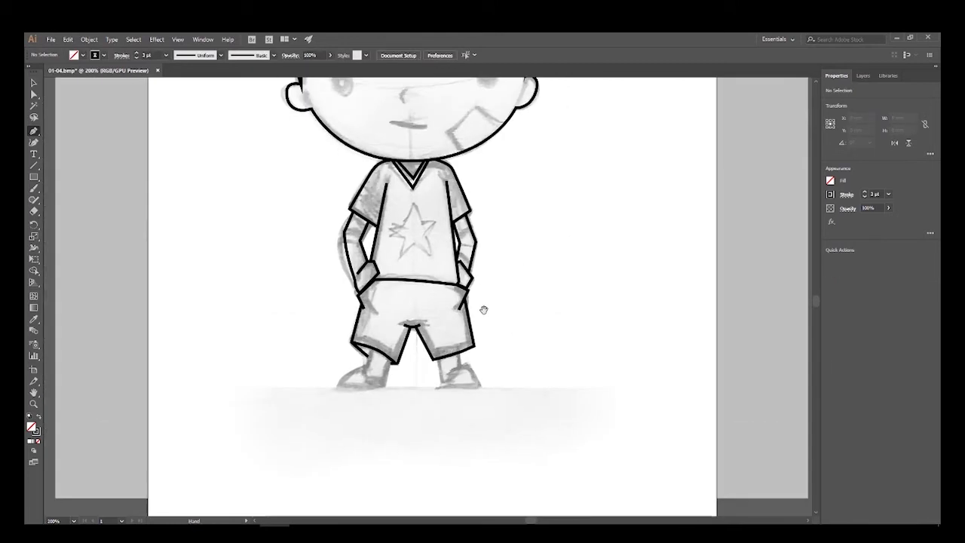
{"action": "key", "text": "ctrl+plus"}
{"action": "key", "text": "ctrl+plus"}
{"action": "key", "text": "ctrl+plus"}
- Trace the left lower leg outline from the shorts hem down to the ankle
{"action": "left_click", "coordinate": [419, 240]}
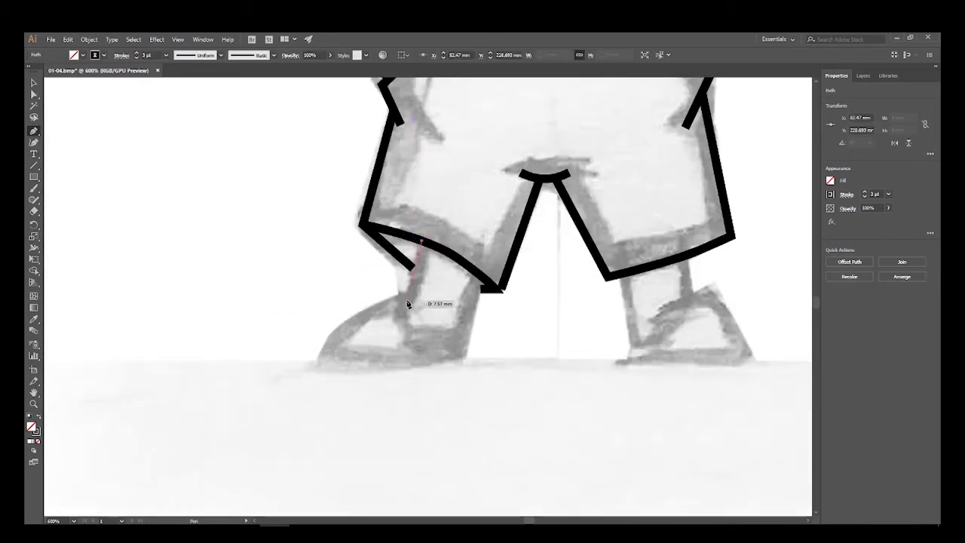
{"action": "left_click", "coordinate": [403, 322]}
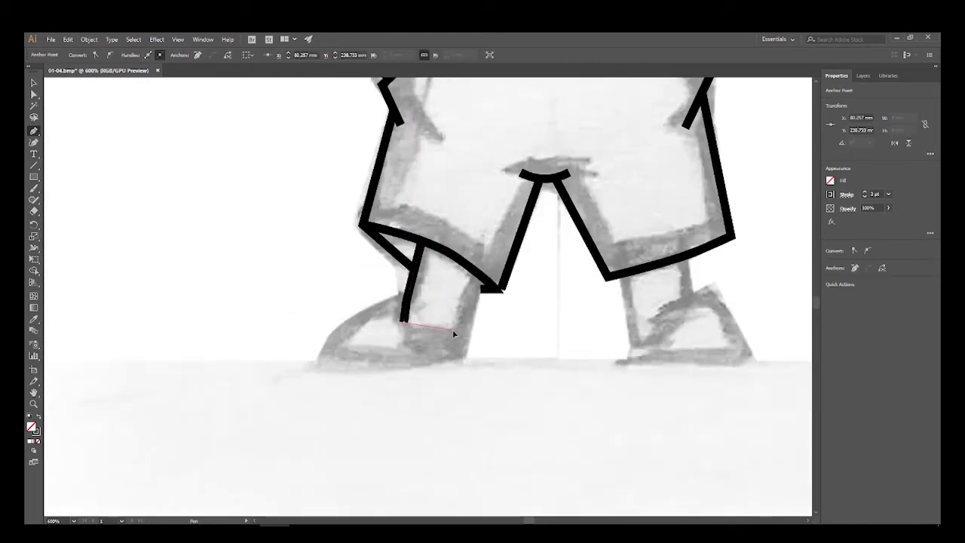
{"action": "left_click", "coordinate": [452, 330]}
{"action": "left_click", "coordinate": [476, 277]}
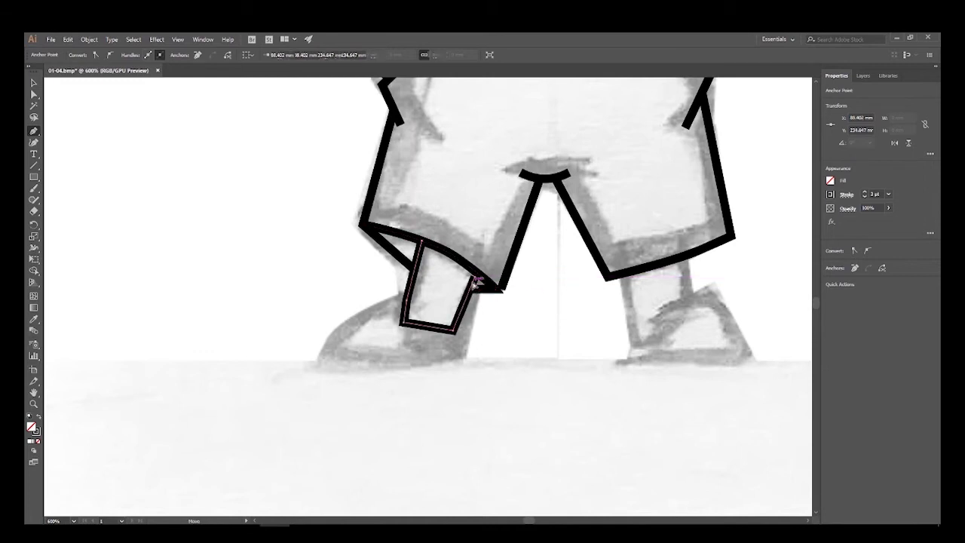
{"action": "left_click", "coordinate": [454, 352], "text": "ctrl"}
- Trace the left shoe outline from the leg around the toe, sole and heel
{"action": "left_click", "coordinate": [403, 304]}
{"action": "left_click", "coordinate": [336, 343]}
{"action": "left_click", "coordinate": [336, 364]}
{"action": "left_click", "coordinate": [393, 367]}
{"action": "left_click", "coordinate": [469, 362]}
{"action": "left_click", "coordinate": [460, 330]}
- Nudge a left shoe corner anchor slightly down and zoom out to check the figure
{"action": "left_click", "coordinate": [435, 330], "text": "ctrl"}
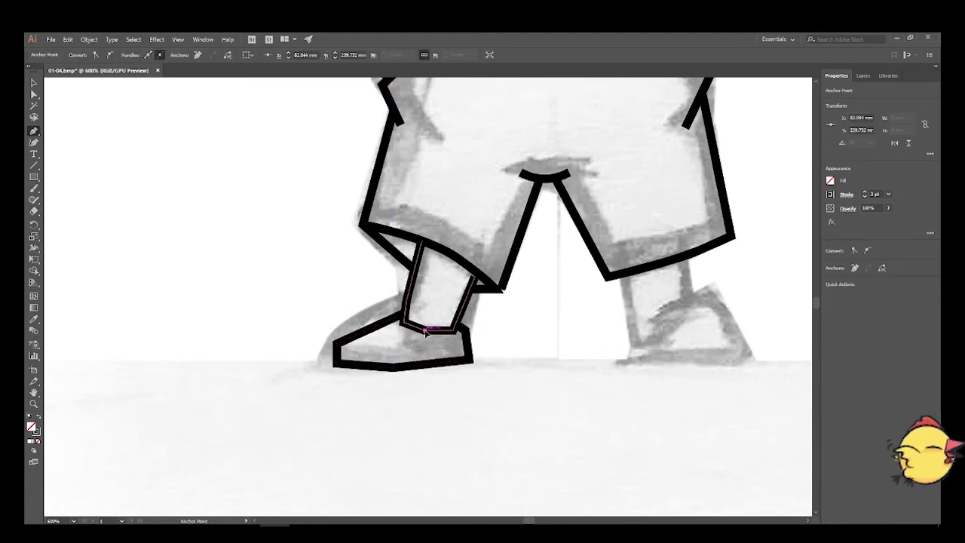
{"action": "left_click", "coordinate": [422, 351], "text": "ctrl"}
{"action": "scroll", "coordinate": [419, 365], "scroll_direction": "down", "scroll_amount": 3}
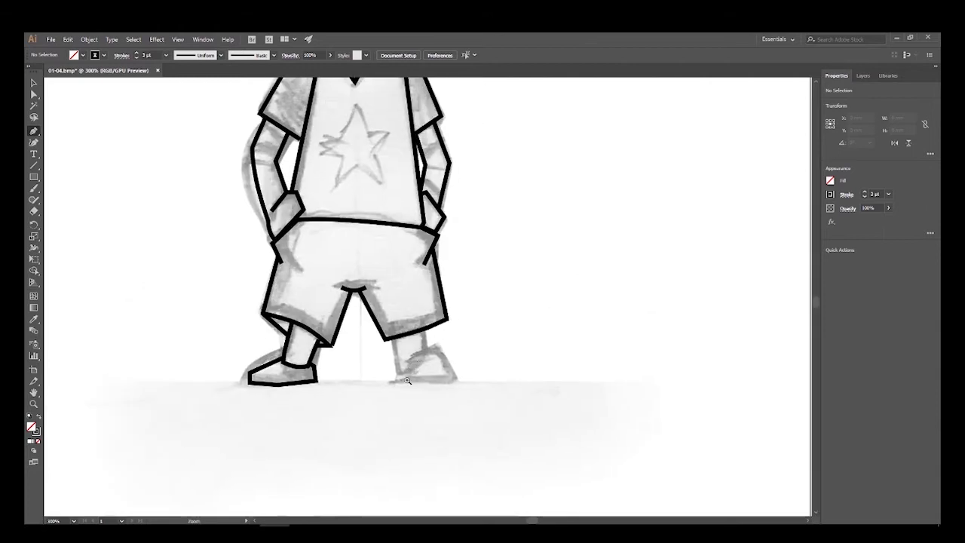
{"action": "scroll", "coordinate": [407, 380], "scroll_direction": "up", "scroll_amount": 2}
{"action": "scroll", "coordinate": [407, 316], "scroll_direction": "up", "scroll_amount": 2}
{"action": "left_click_drag", "start_coordinate": [407, 253], "coordinate": [407, 260]}
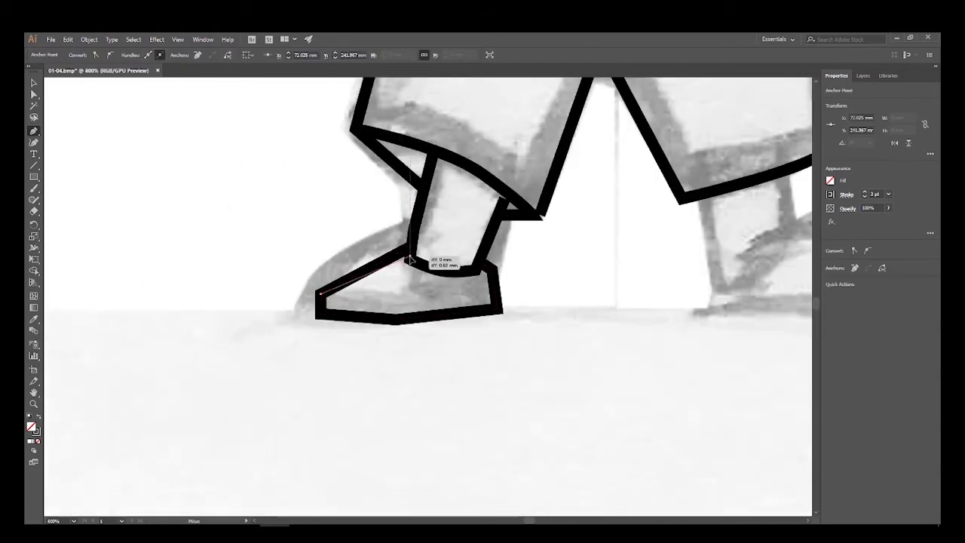
{"action": "left_click", "coordinate": [564, 317], "text": "ctrl"}
{"action": "scroll", "coordinate": [549, 265], "scroll_direction": "down", "scroll_amount": 2}
{"action": "scroll", "coordinate": [527, 299], "scroll_direction": "down", "scroll_amount": 1}
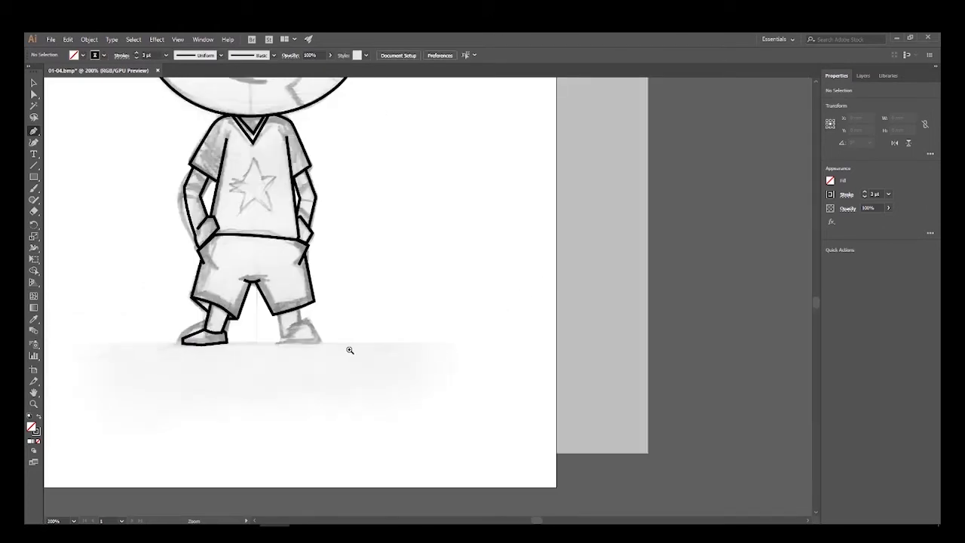
- Trace the right lower leg from the shorts hem to the ankle and back up
{"action": "scroll", "coordinate": [329, 338], "scroll_direction": "up", "scroll_amount": 1}
{"action": "scroll", "coordinate": [392, 317], "scroll_direction": "up", "scroll_amount": 1}
{"action": "scroll", "coordinate": [461, 295], "scroll_direction": "up", "scroll_amount": 1}
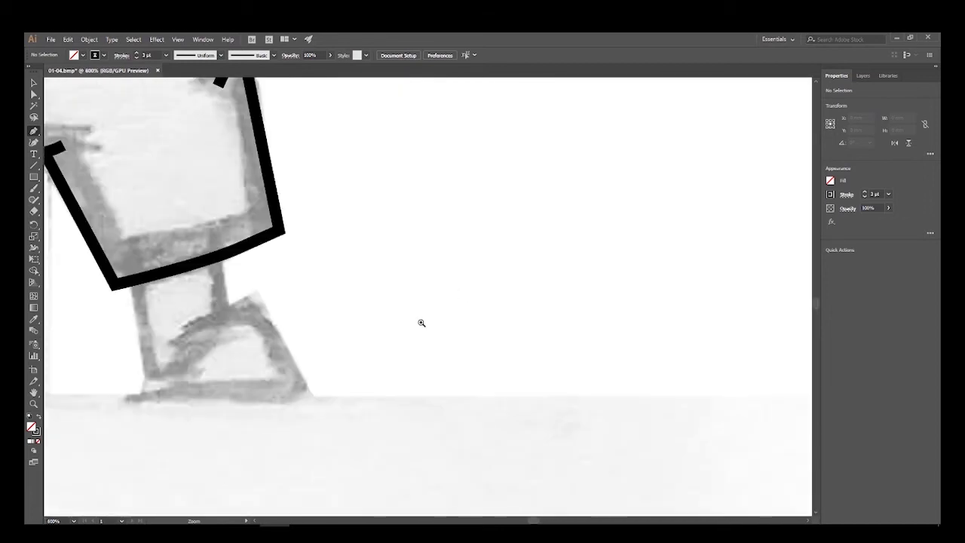
{"action": "scroll", "coordinate": [444, 367], "scroll_direction": "left", "scroll_amount": 1}
{"action": "left_click_drag", "start_coordinate": [351, 379], "coordinate": [463, 338]}
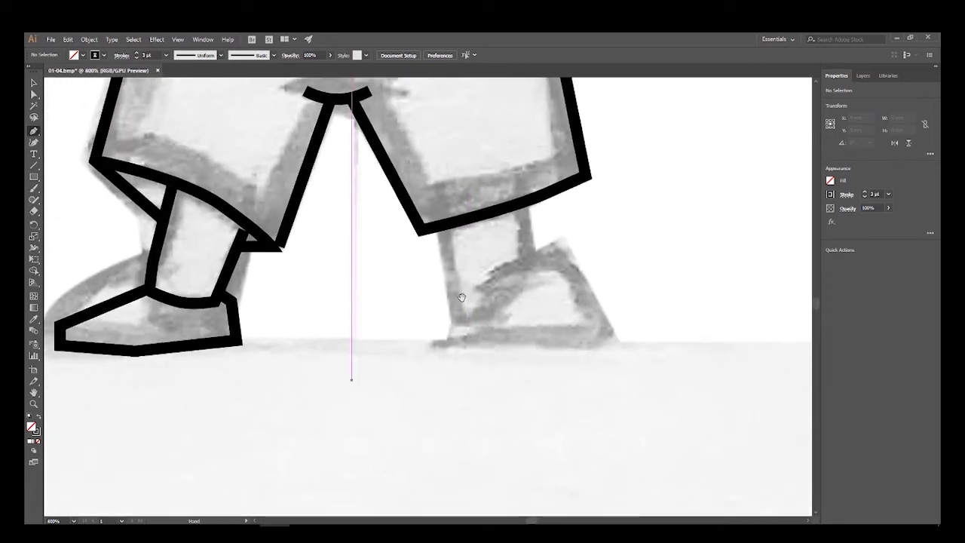
{"action": "left_click", "coordinate": [444, 231]}
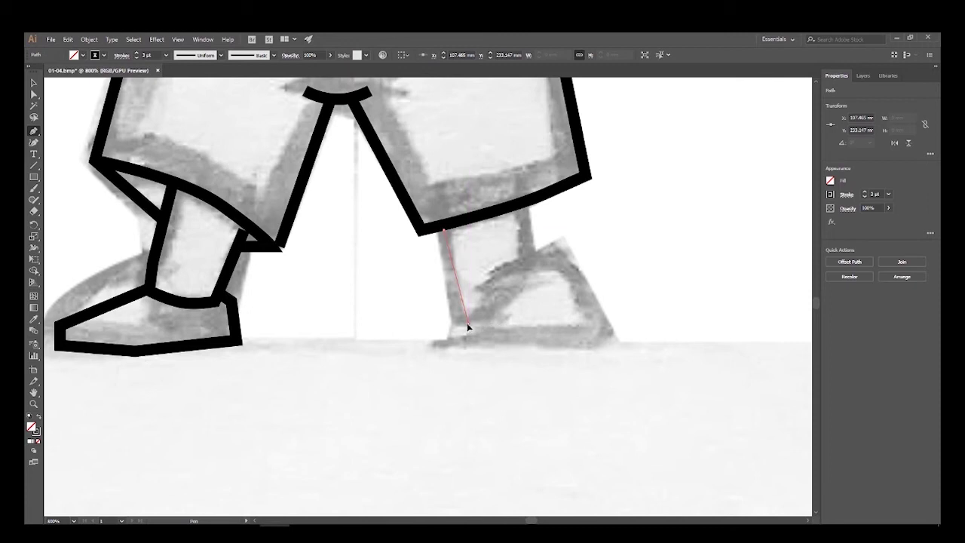
{"action": "left_click", "coordinate": [468, 326]}
{"action": "left_click", "coordinate": [494, 288]}
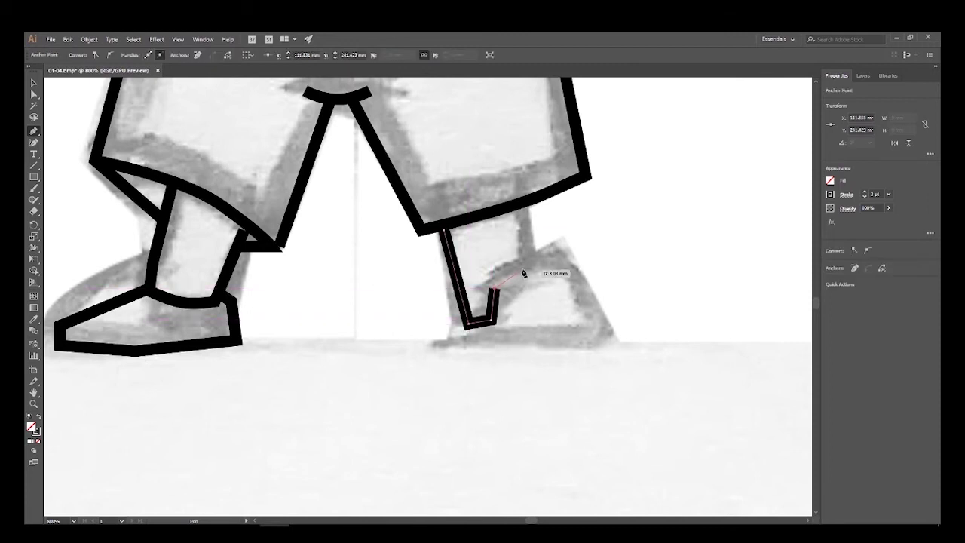
{"action": "left_click", "coordinate": [528, 267]}
{"action": "left_click", "coordinate": [524, 203]}
{"action": "key", "text": "Escape"}
- Outline the right shoe with a curved top, toe corner, sole and heel
{"action": "left_click", "coordinate": [527, 266]}
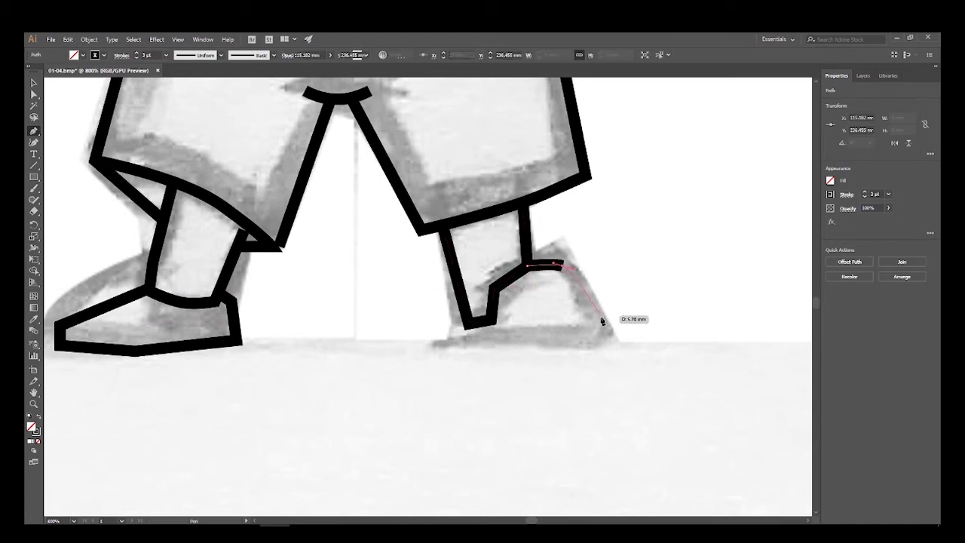
{"action": "left_click_drag", "start_coordinate": [599, 321], "coordinate": [599, 332]}
{"action": "left_click", "coordinate": [601, 338]}
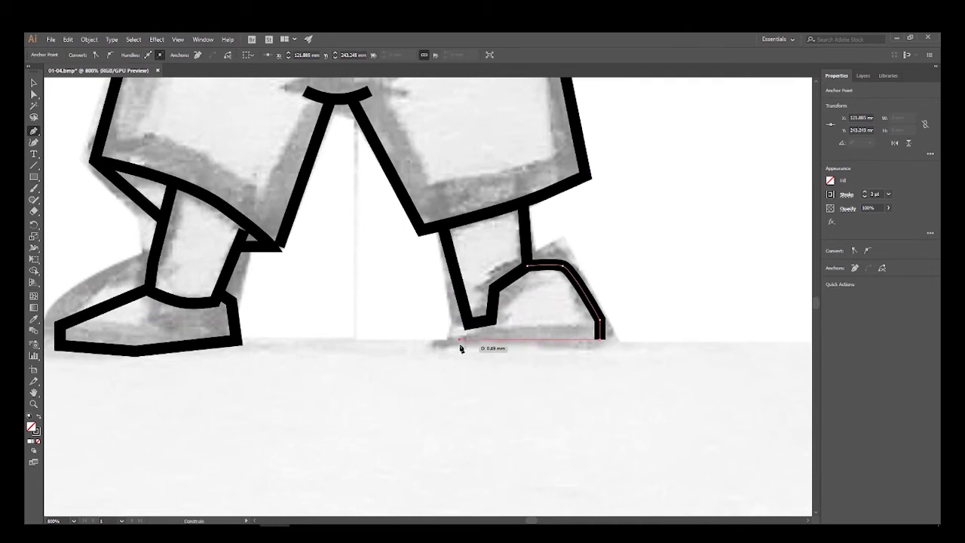
{"action": "left_click", "coordinate": [459, 340]}
{"action": "left_click", "coordinate": [462, 326]}
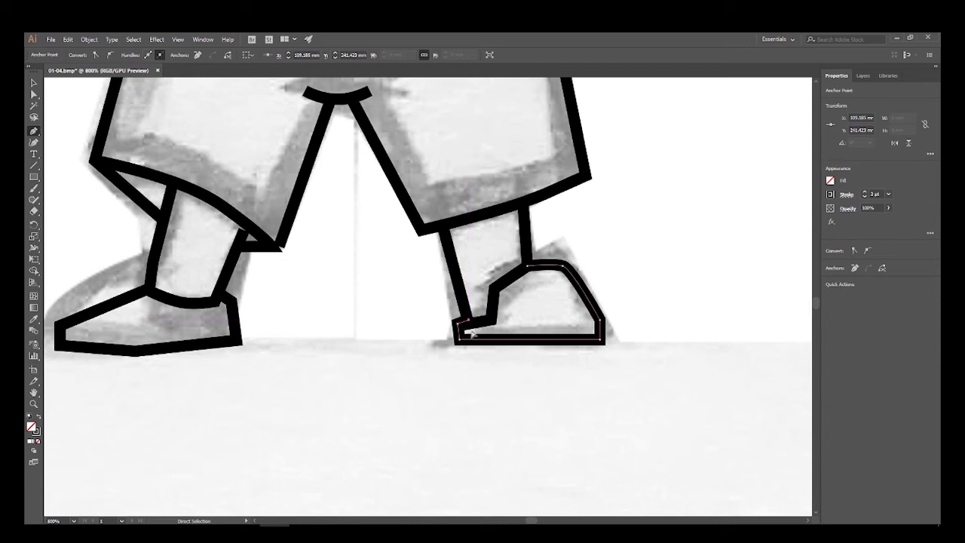
{"action": "left_click", "coordinate": [550, 367], "text": "ctrl"}
- Move the left shoe's toe corner point slightly upward
{"action": "left_click", "coordinate": [444, 323], "text": "alt"}
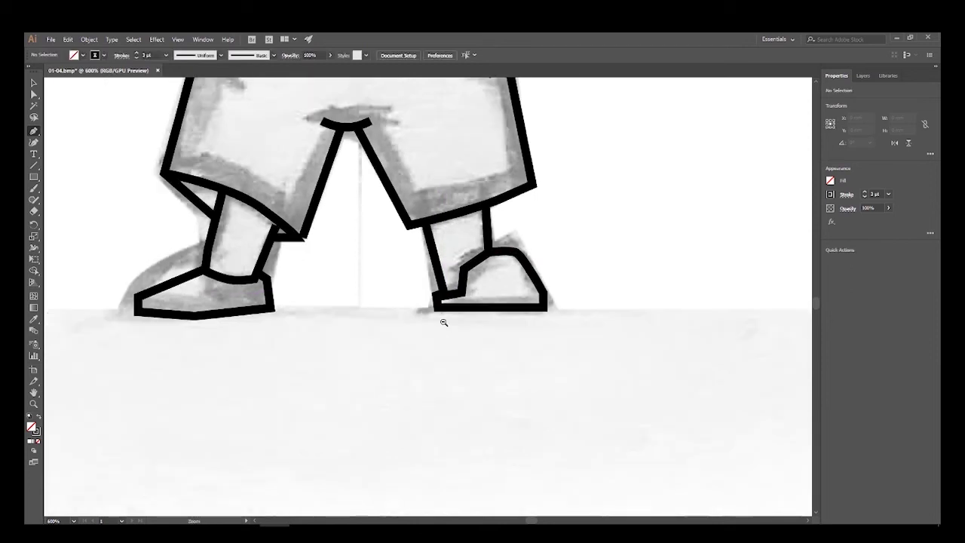
{"action": "left_click_drag", "start_coordinate": [148, 323], "coordinate": [150, 313]}
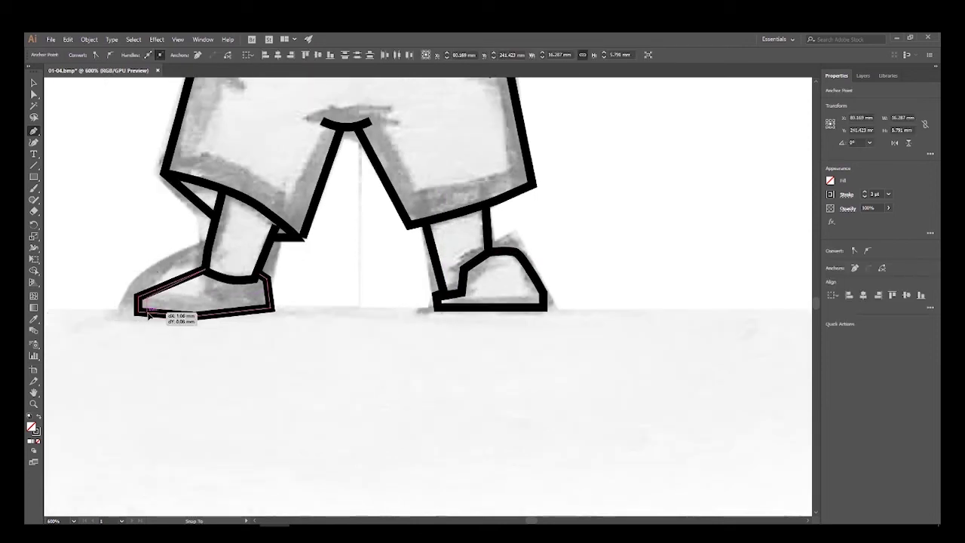
{"action": "left_click", "coordinate": [205, 370], "text": "ctrl"}
{"action": "left_click", "coordinate": [328, 302], "text": "alt"}
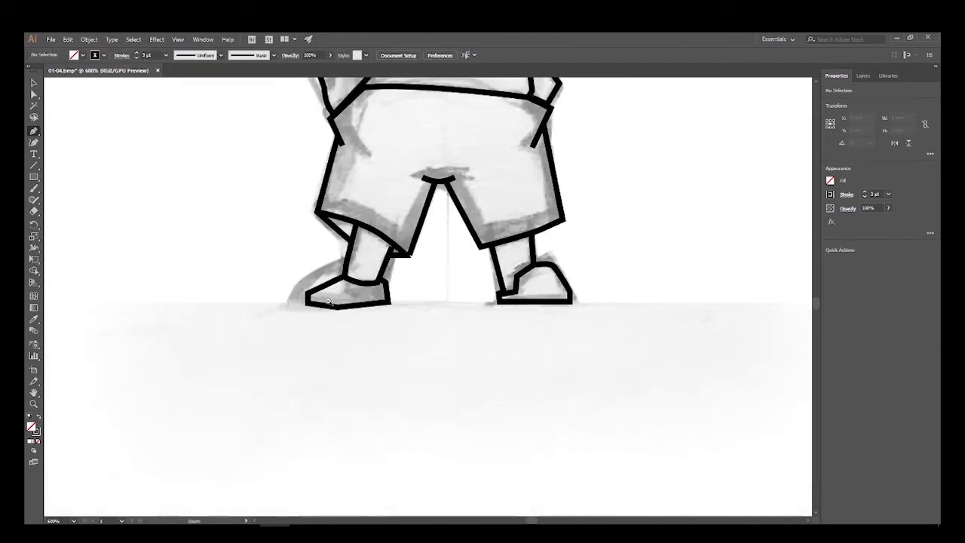
{"action": "left_click", "coordinate": [471, 298], "text": "alt"}
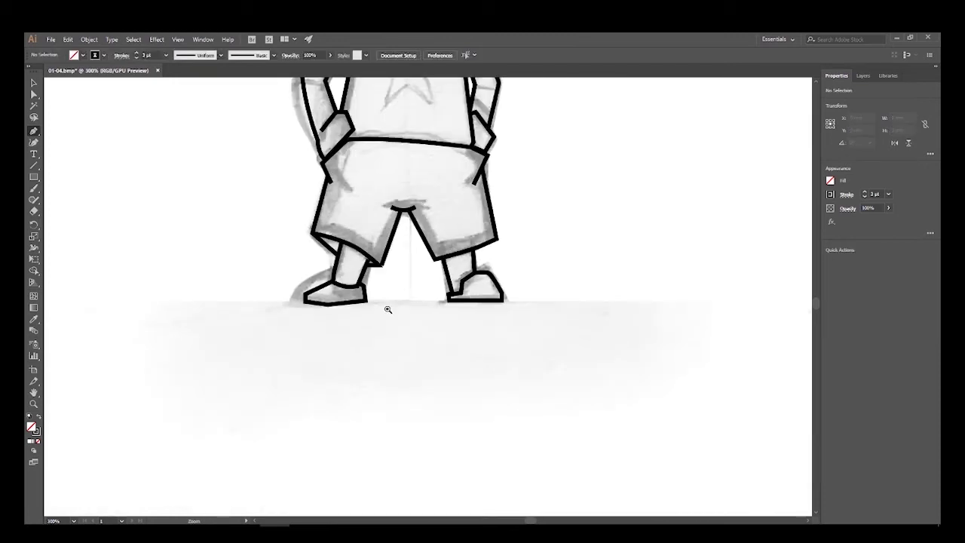
- Delete the left shoe's bottom segment
{"action": "left_click", "coordinate": [363, 311], "text": "ctrl"}
{"action": "left_click", "coordinate": [410, 297], "text": "ctrl"}
{"action": "left_click", "coordinate": [425, 280], "text": "ctrl"}
{"action": "key", "text": "Delete"}
{"action": "key", "text": "Delete"}
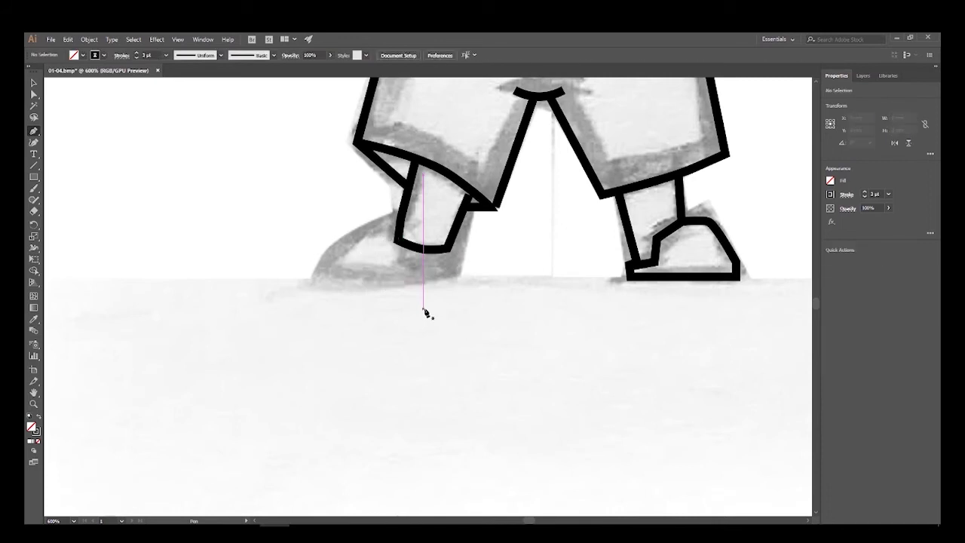
- Redraw the left shoe outline around its top, toe, sole and heel
{"action": "left_click", "coordinate": [450, 248]}
{"action": "left_click_drag", "start_coordinate": [396, 238], "coordinate": [393, 229]}
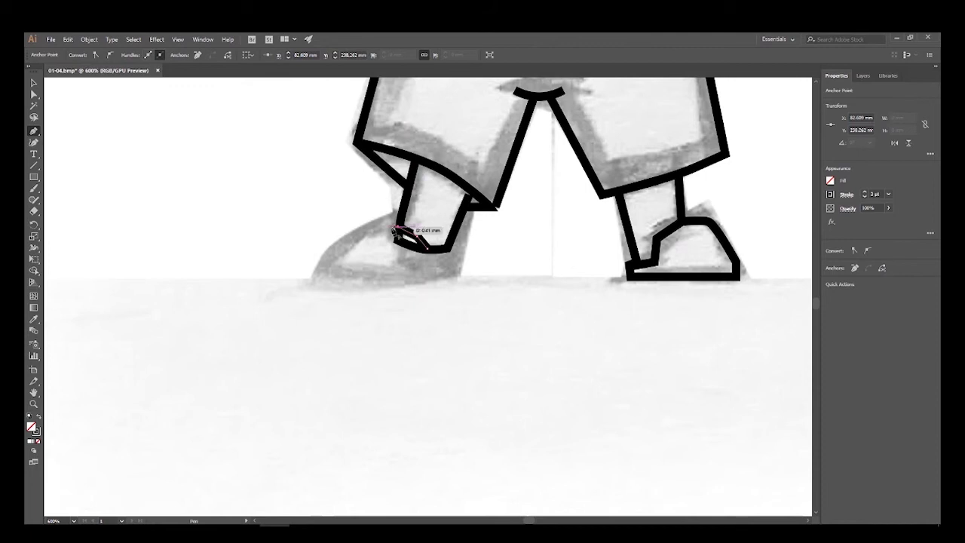
{"action": "left_click", "coordinate": [365, 238]}
{"action": "left_click", "coordinate": [338, 260]}
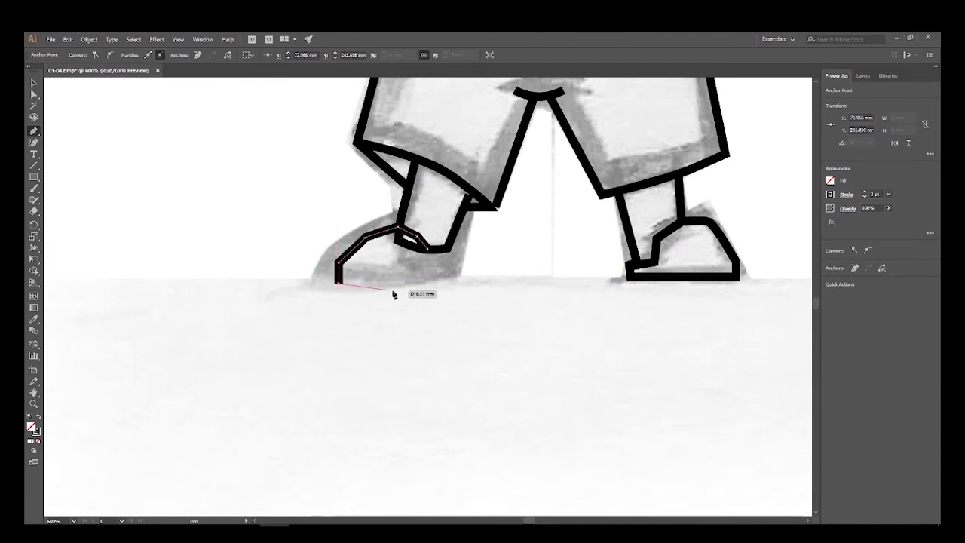
{"action": "left_click", "coordinate": [455, 284]}
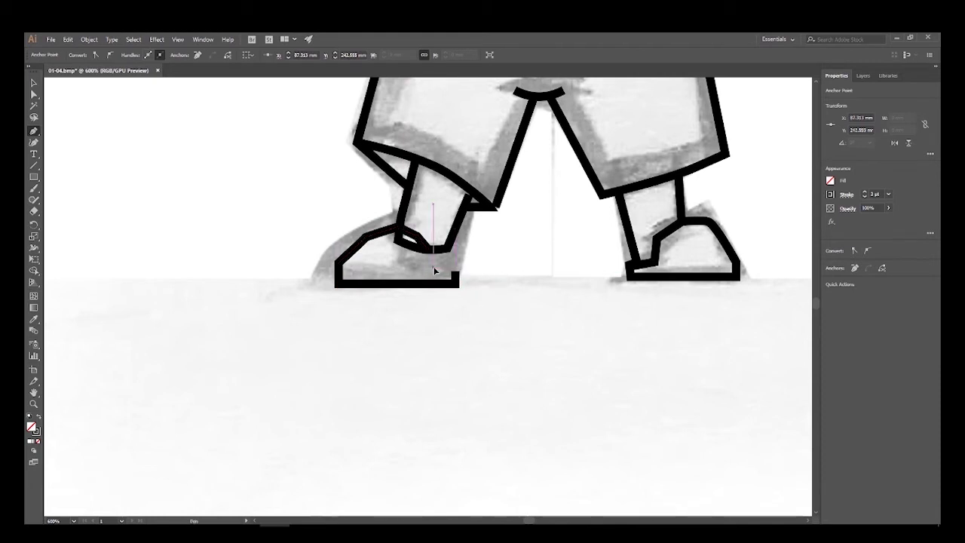
{"action": "left_click", "coordinate": [431, 255]}
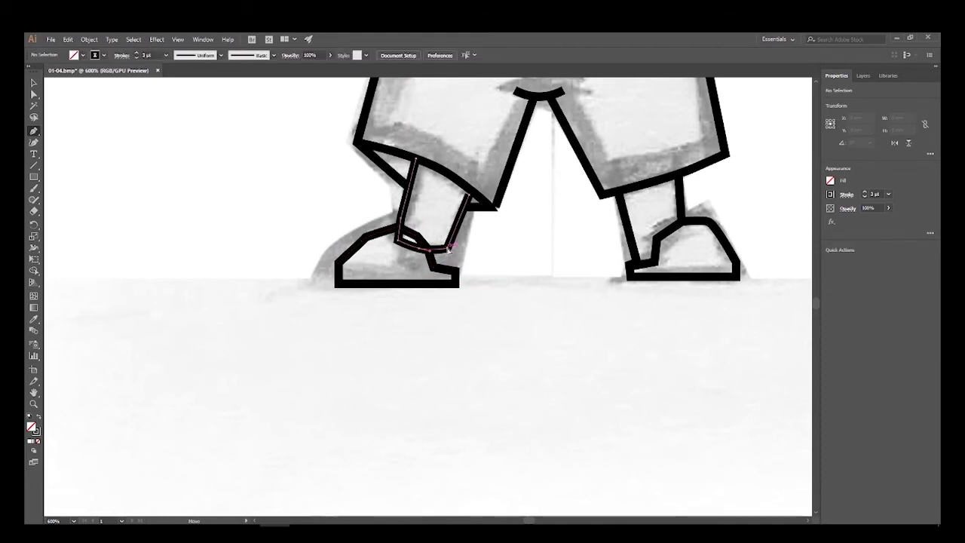
- Align the heel and ankle anchors with the leg and cut the leg path with Scissors
{"action": "left_click_drag", "start_coordinate": [448, 250], "coordinate": [450, 276]}
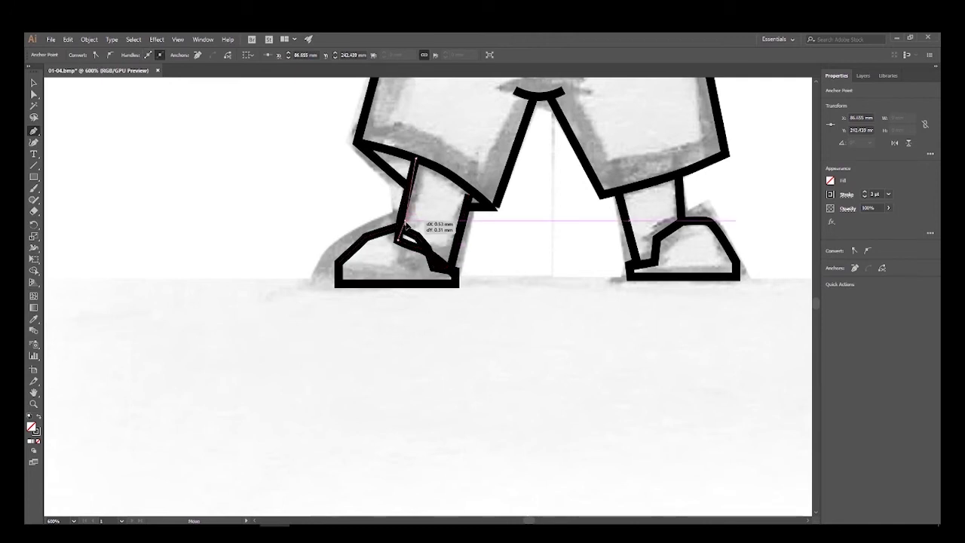
{"action": "left_click_drag", "start_coordinate": [400, 219], "coordinate": [406, 229]}
{"action": "key", "text": "c"}
{"action": "left_click_drag", "start_coordinate": [415, 159], "coordinate": [411, 159]}
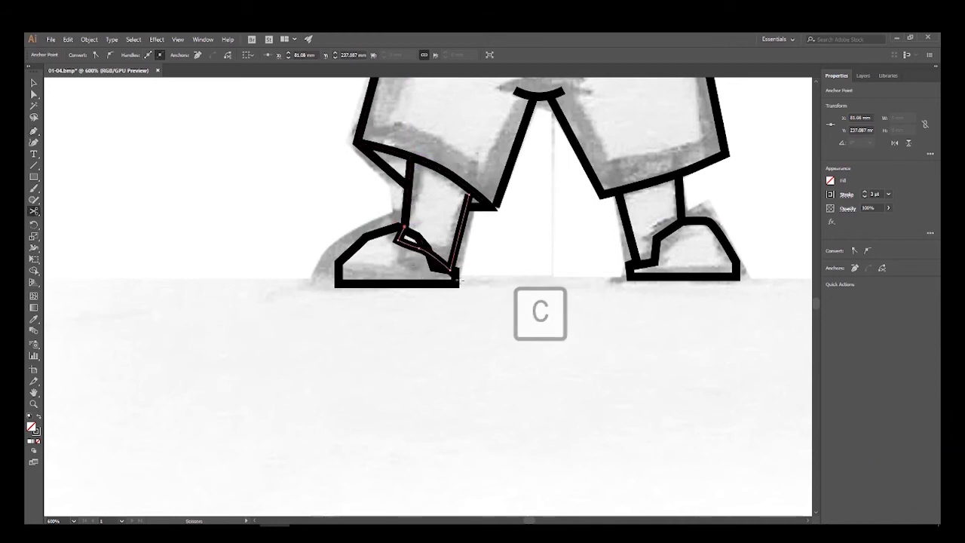
{"action": "left_click", "coordinate": [450, 268]}
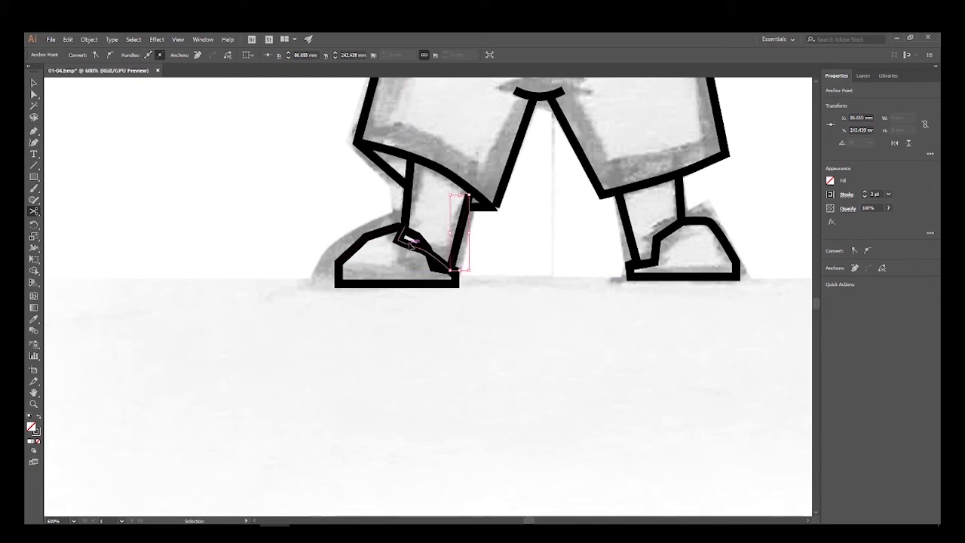
{"action": "key", "text": "ctrl+shift+a"}
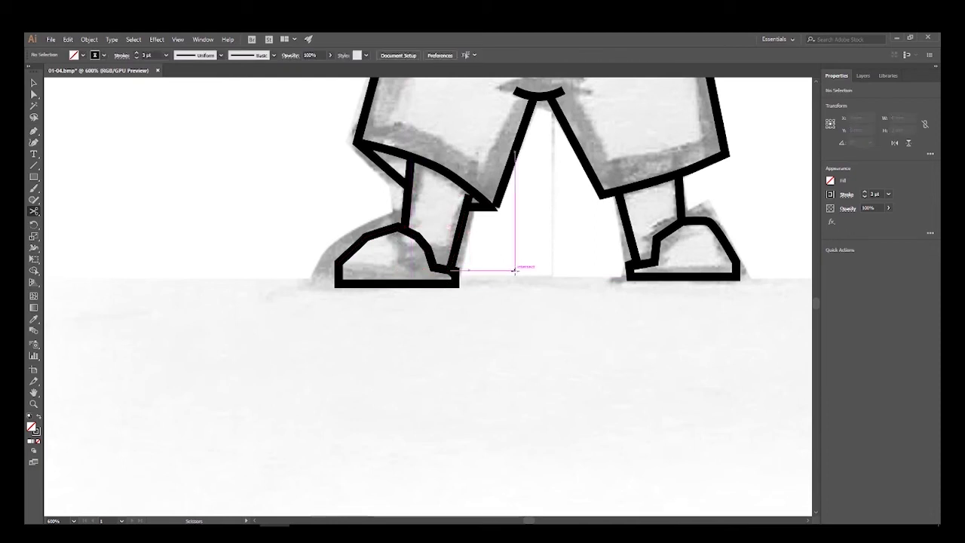
- Nudge the right shoe outline slightly into position
{"action": "key", "text": "ctrl+minus"}
{"action": "key", "text": "ctrl+minus"}
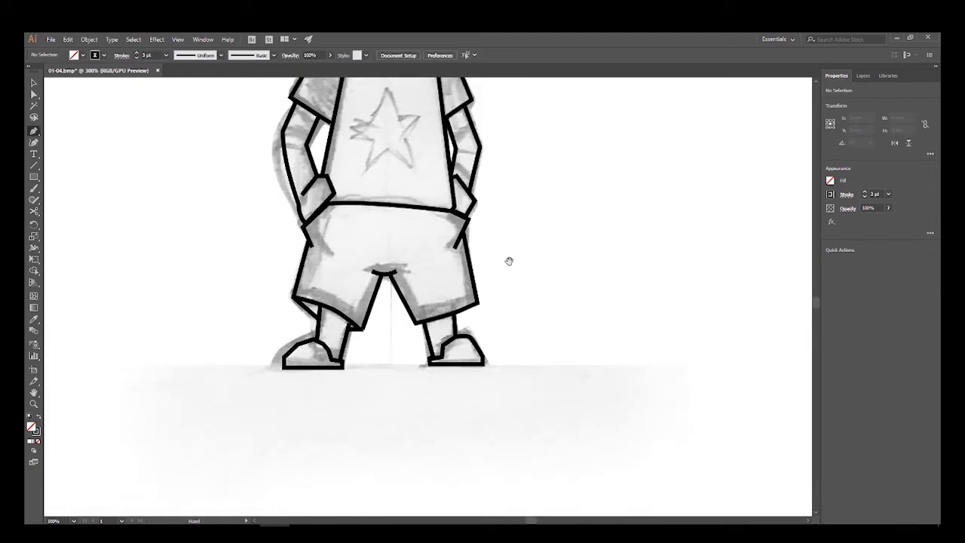
{"action": "key", "text": "v"}
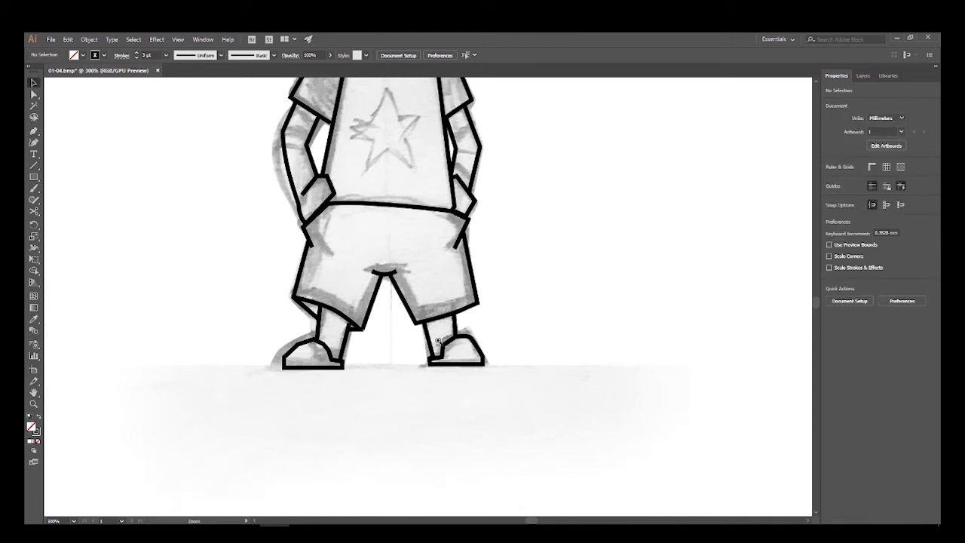
{"action": "left_click", "coordinate": [438, 340]}
{"action": "left_click_drag", "start_coordinate": [438, 334], "coordinate": [440, 335]}
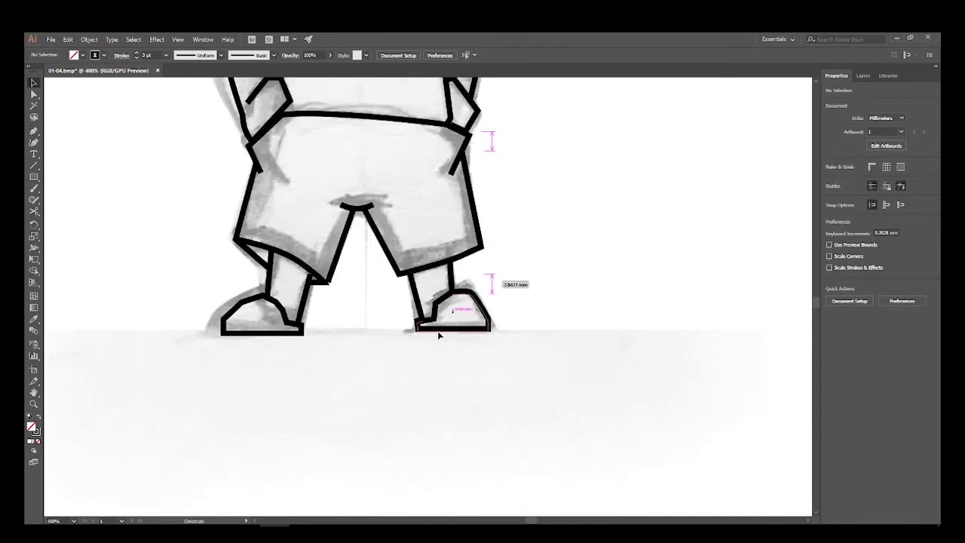
{"action": "left_click", "coordinate": [457, 355]}
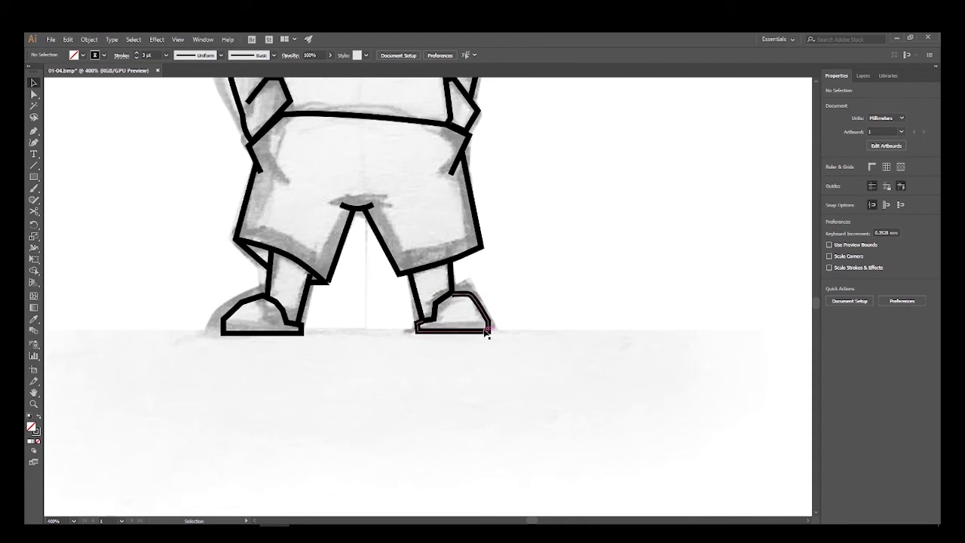
{"action": "left_click", "coordinate": [486, 332]}
{"action": "left_click", "coordinate": [516, 322]}
{"action": "key", "text": "ctrl+minus"}
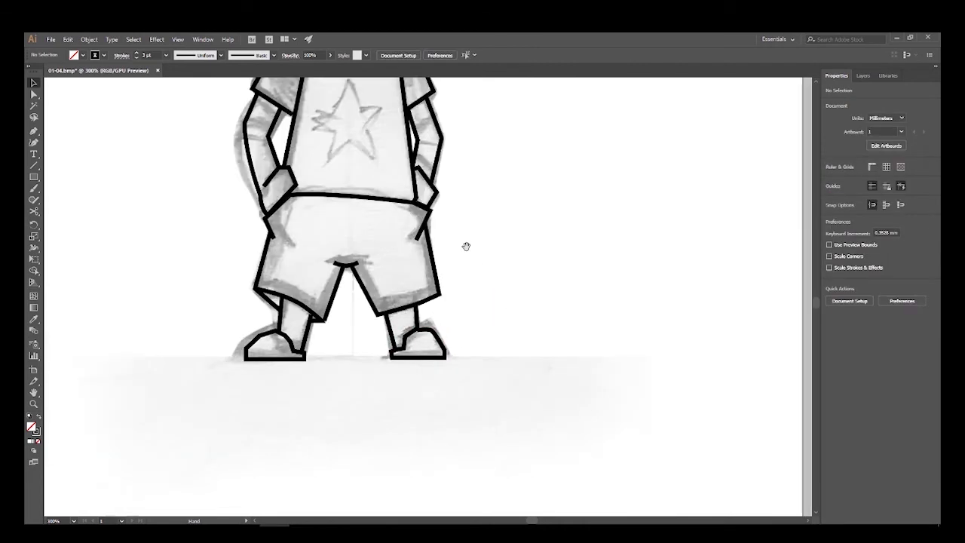
{"action": "left_click_drag", "start_coordinate": [465, 248], "coordinate": [451, 317]}
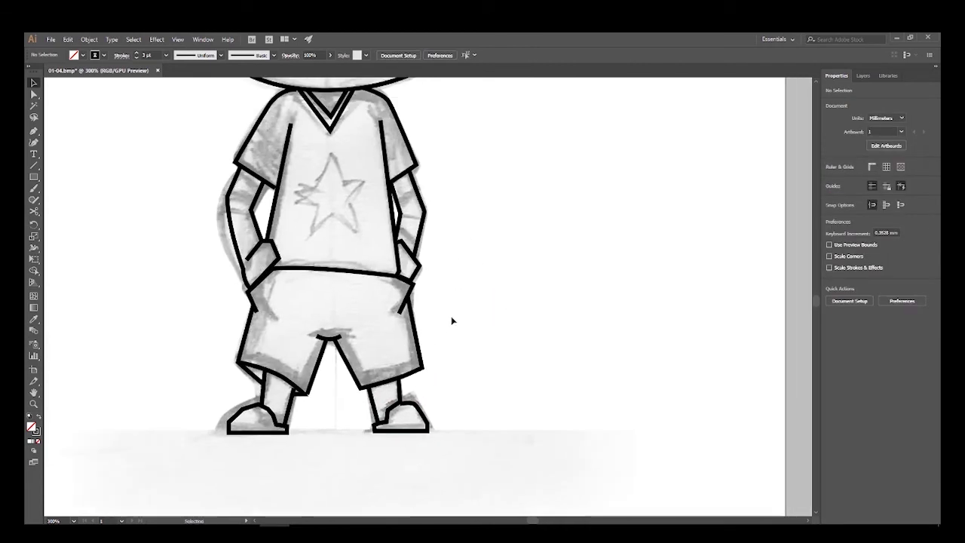
{"action": "key", "text": "p"}
{"action": "left_click", "coordinate": [399, 223], "text": "ctrl"}
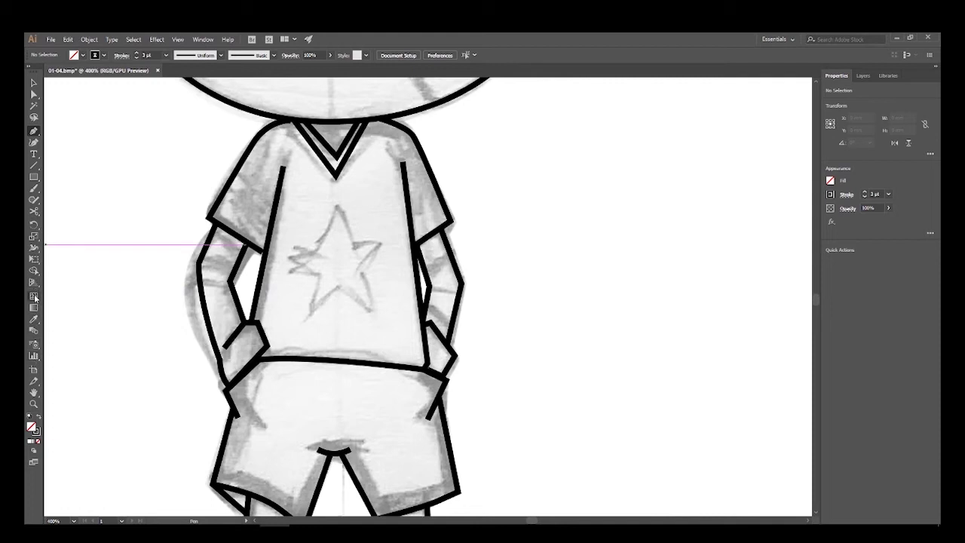
- Drag a five-point star with the Star tool over the sketched shirt star
{"action": "left_click_drag", "start_coordinate": [39, 179], "coordinate": [62, 223]}
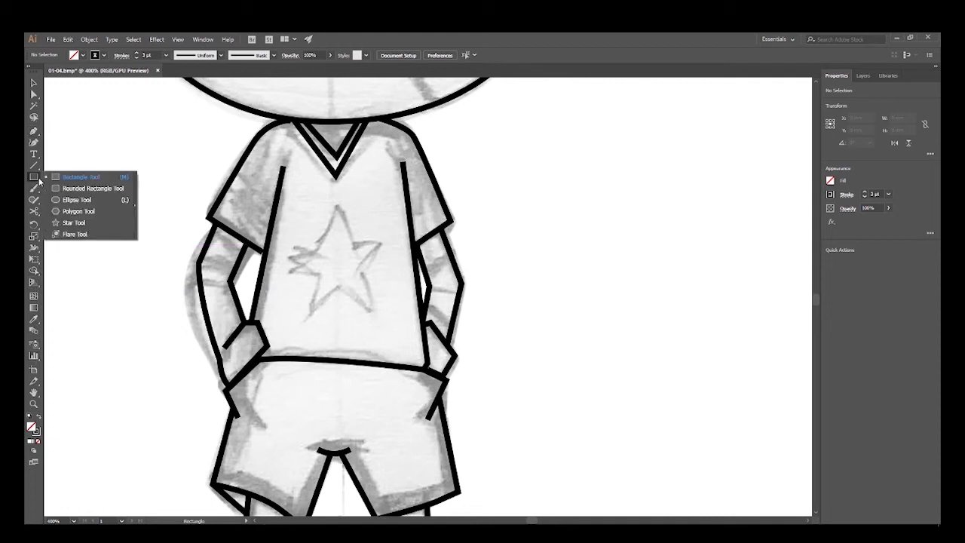
{"action": "left_click_drag", "start_coordinate": [325, 265], "coordinate": [369, 305]}
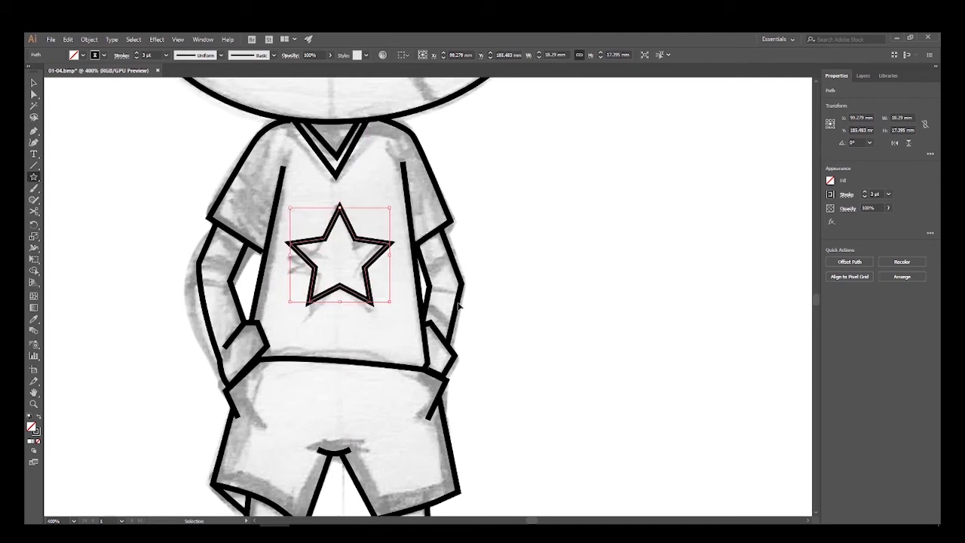
- Draw two stripe lines across the right sleeve
{"action": "key", "text": "p"}
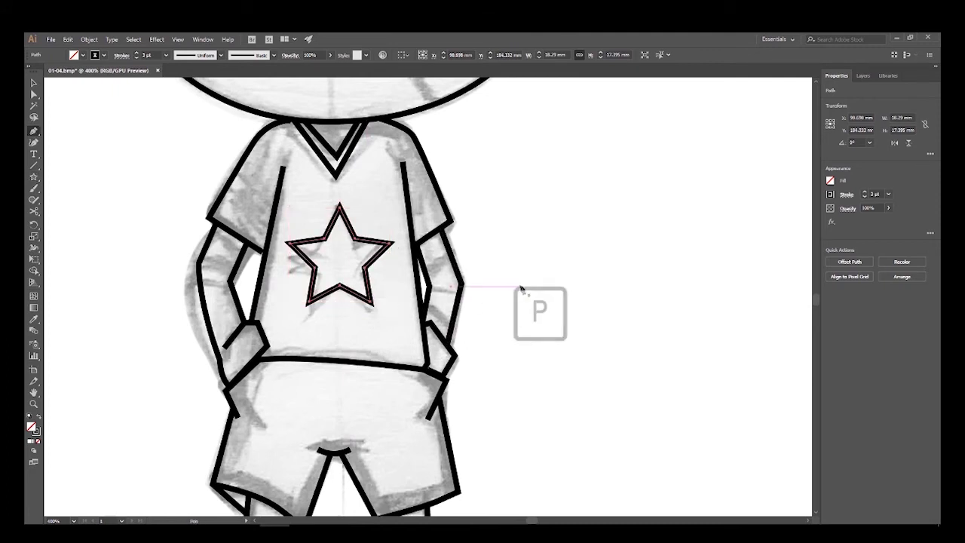
{"action": "left_click", "coordinate": [460, 290], "text": "ctrl"}
{"action": "left_click", "coordinate": [439, 288]}
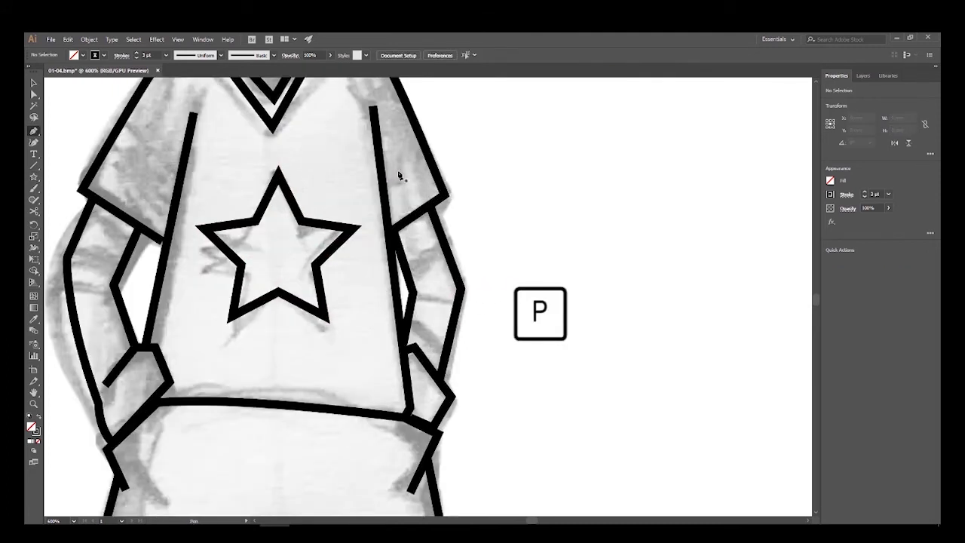
{"action": "left_click", "coordinate": [387, 201]}
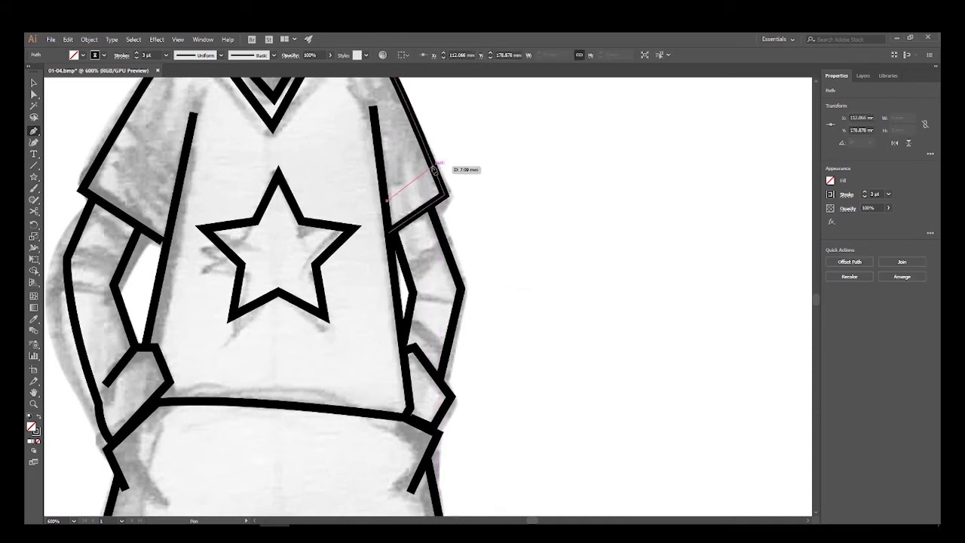
{"action": "left_click", "coordinate": [433, 166]}
{"action": "left_click", "coordinate": [499, 181], "text": "ctrl"}
{"action": "left_click", "coordinate": [427, 147]}
{"action": "left_click", "coordinate": [386, 184]}
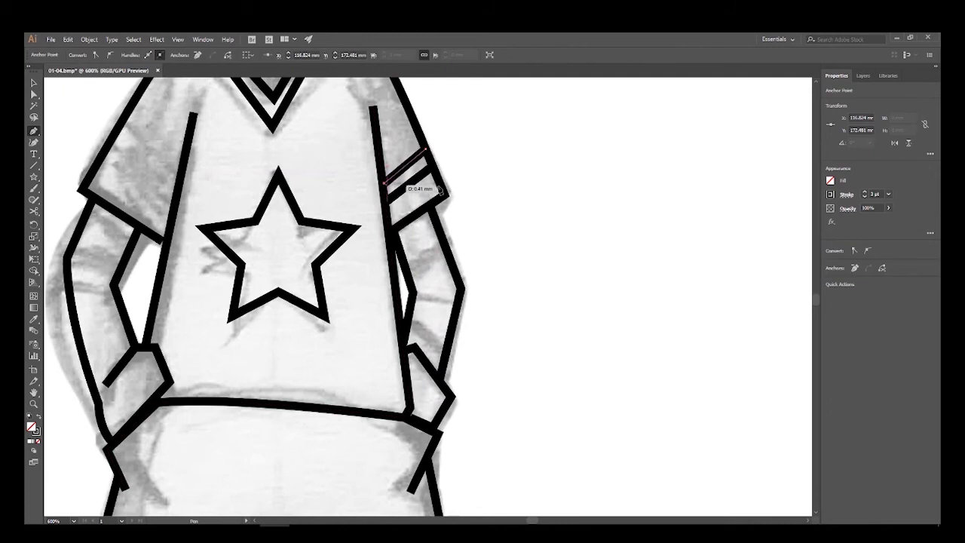
- Draw a stripe across the left sleeve and Alt-drag a copy just above it
{"action": "left_click_drag", "start_coordinate": [396, 190], "coordinate": [442, 251]}
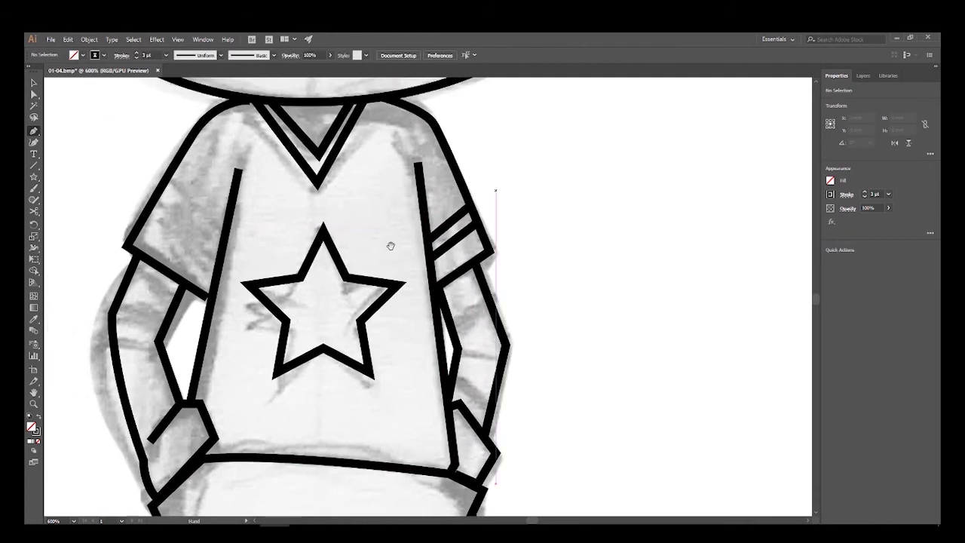
{"action": "left_click", "coordinate": [144, 223]}
{"action": "left_click", "coordinate": [217, 275]}
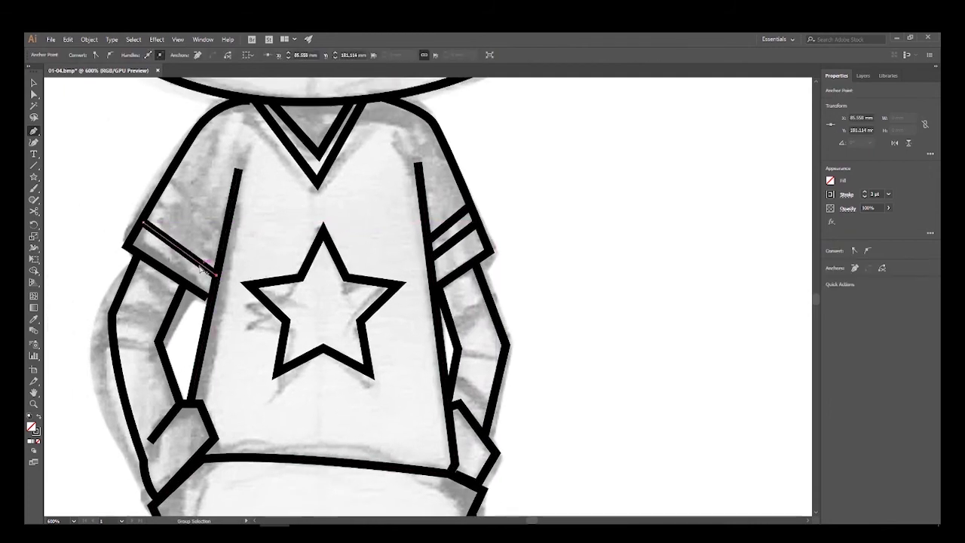
{"action": "left_click_drag", "start_coordinate": [202, 265], "coordinate": [206, 251]}
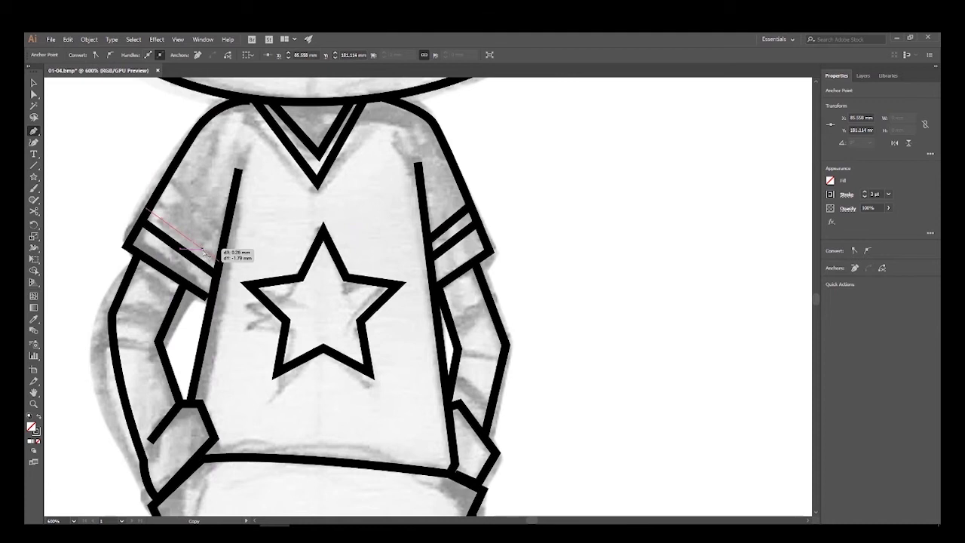
{"action": "left_click", "coordinate": [747, 261], "text": "ctrl"}
{"action": "scroll", "coordinate": [470, 259], "scroll_direction": "down", "scroll_amount": 3}
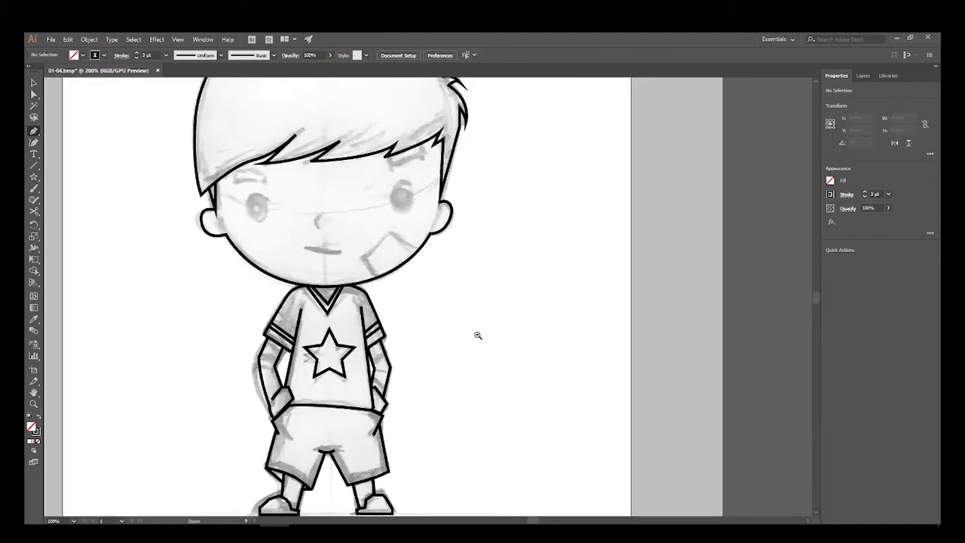
- Trace the right eyebrow as a closed four-corner slanted bar
{"action": "left_click_drag", "start_coordinate": [442, 374], "coordinate": [453, 317]}
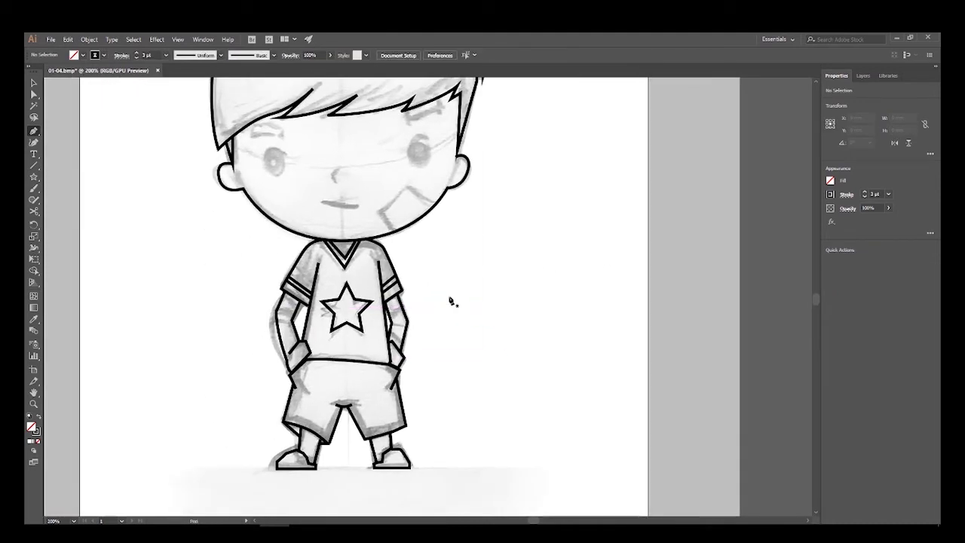
{"action": "scroll", "coordinate": [413, 241], "scroll_direction": "up", "scroll_amount": 1}
{"action": "scroll", "coordinate": [426, 257], "scroll_direction": "up", "scroll_amount": 1}
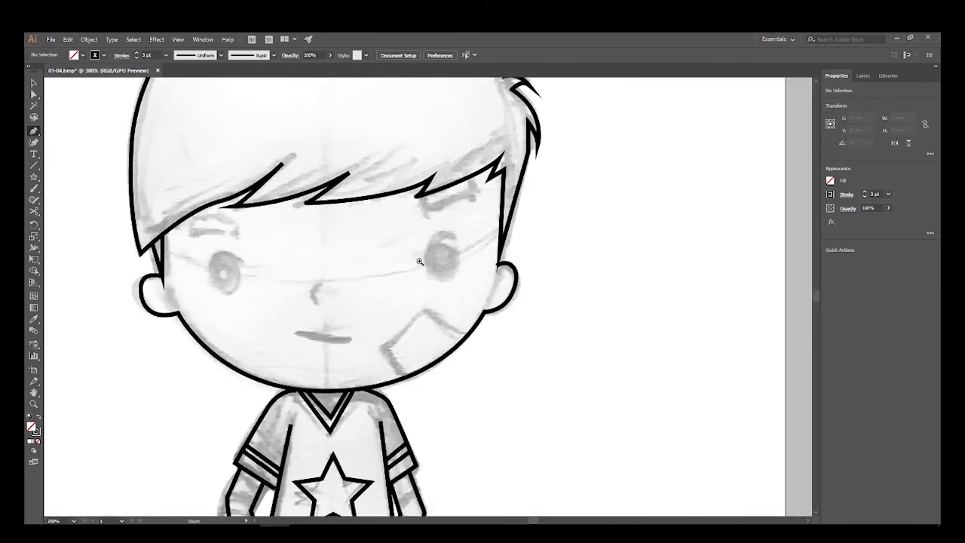
{"action": "scroll", "coordinate": [437, 269], "scroll_direction": "up", "scroll_amount": 1}
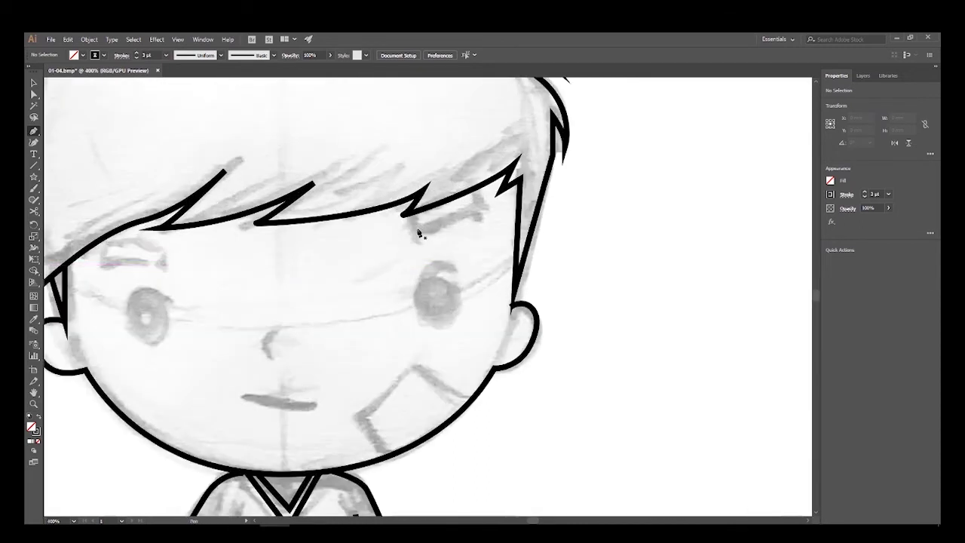
{"action": "left_click", "coordinate": [418, 232]}
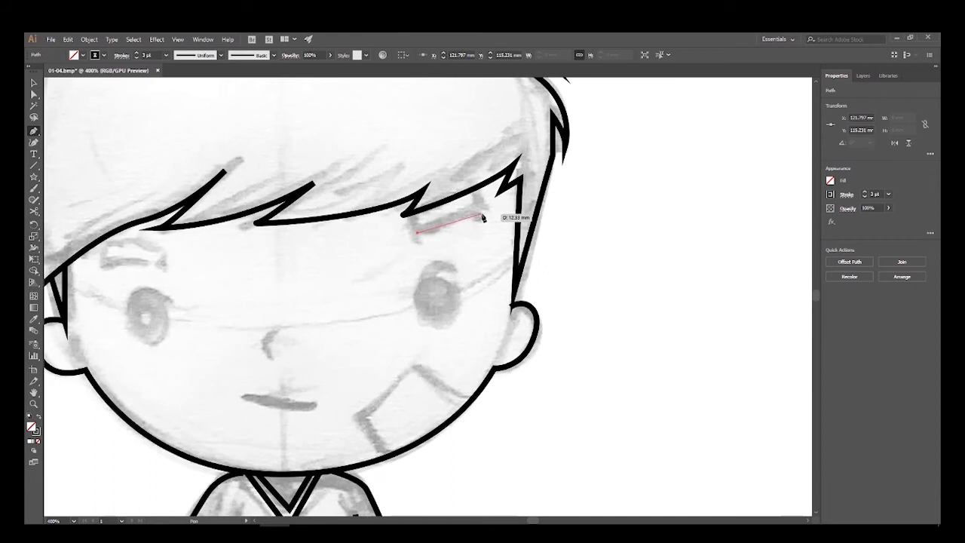
{"action": "left_click", "coordinate": [482, 213]}
{"action": "left_click", "coordinate": [477, 195]}
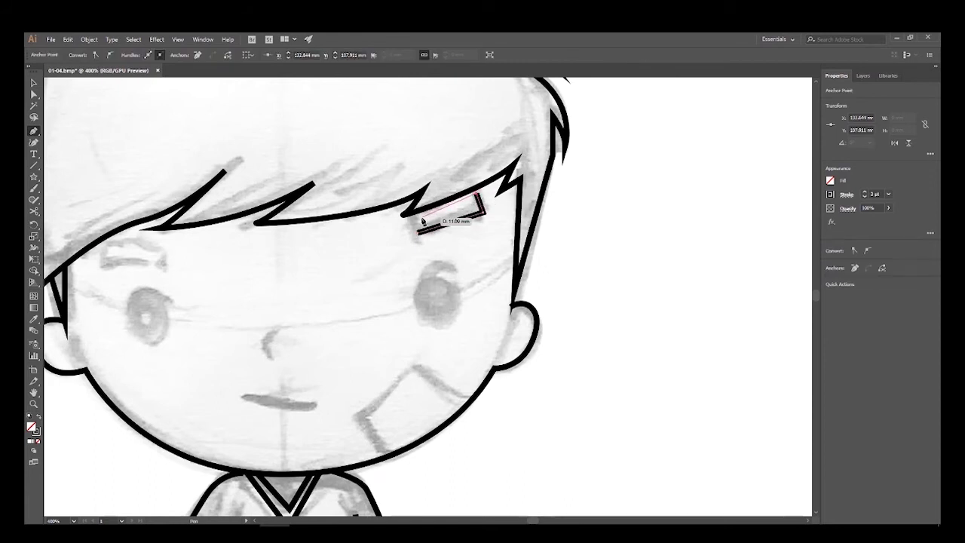
{"action": "left_click", "coordinate": [412, 222]}
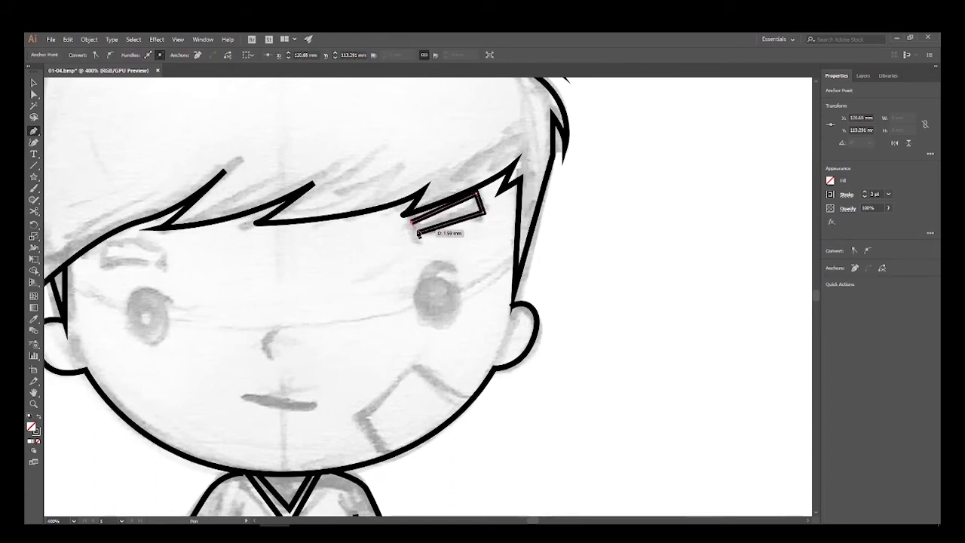
{"action": "left_click", "coordinate": [419, 236]}
{"action": "left_click", "coordinate": [366, 274], "text": "ctrl"}
- Trace the left eyebrow as a four-corner bar shape
{"action": "left_click_drag", "start_coordinate": [347, 264], "coordinate": [526, 257]}
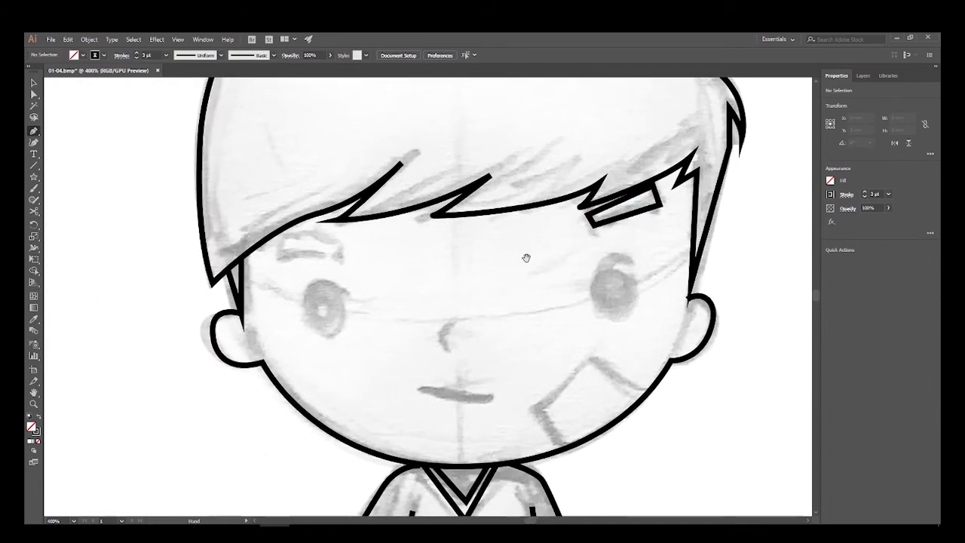
{"action": "left_click", "coordinate": [340, 254]}
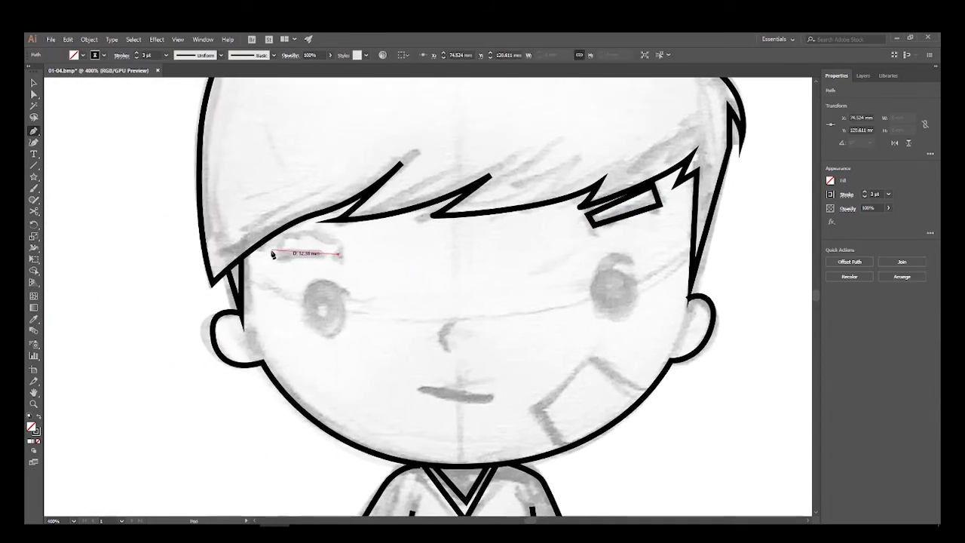
{"action": "left_click", "coordinate": [269, 253]}
{"action": "left_click", "coordinate": [271, 235]}
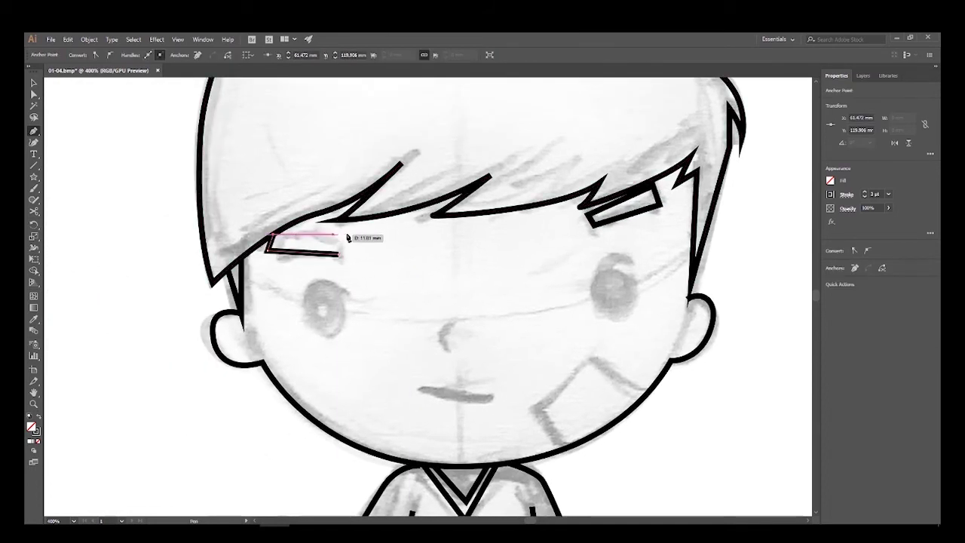
{"action": "left_click", "coordinate": [338, 244]}
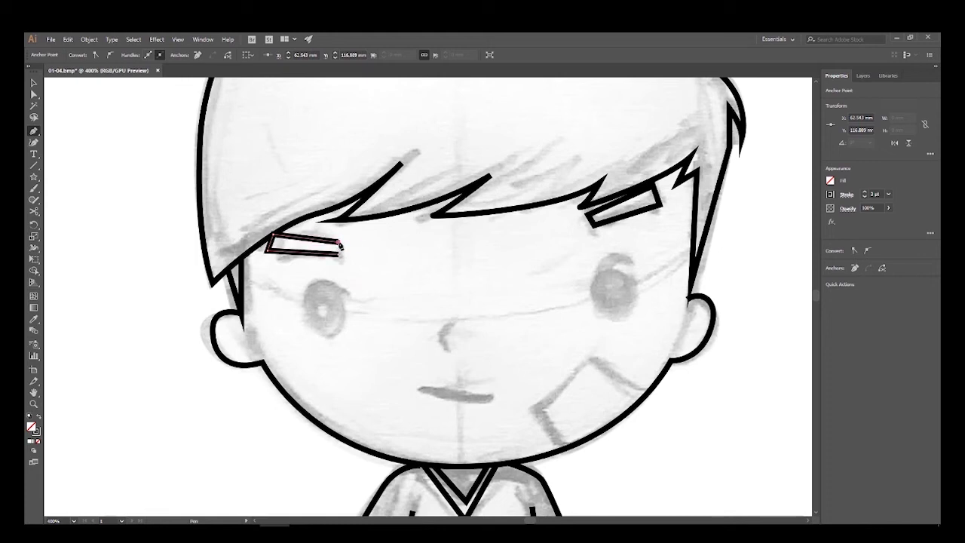
{"action": "key", "text": "ctrl+shift+a"}
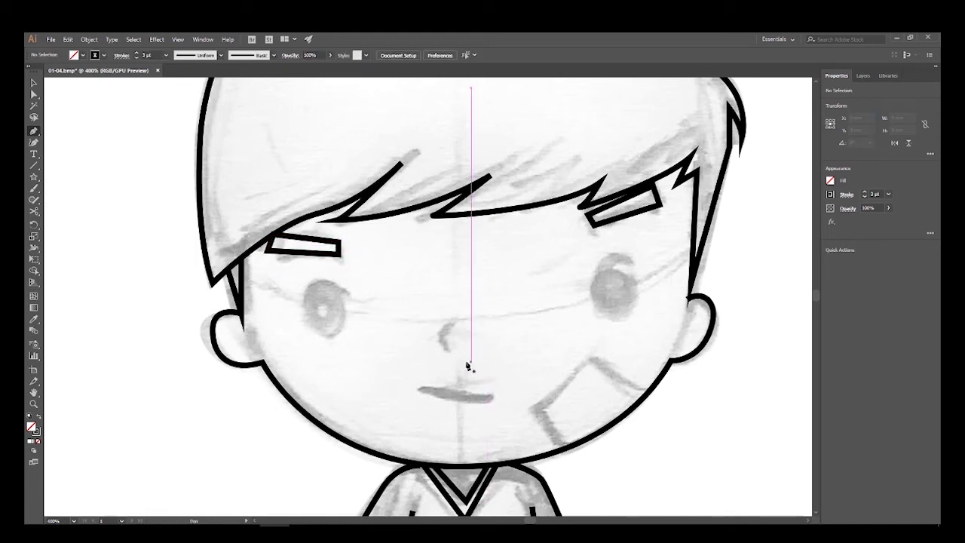
- Draw the angled nose stroke and the smile line
{"action": "left_click", "coordinate": [444, 334]}
{"action": "left_click_drag", "start_coordinate": [444, 339], "coordinate": [450, 354]}
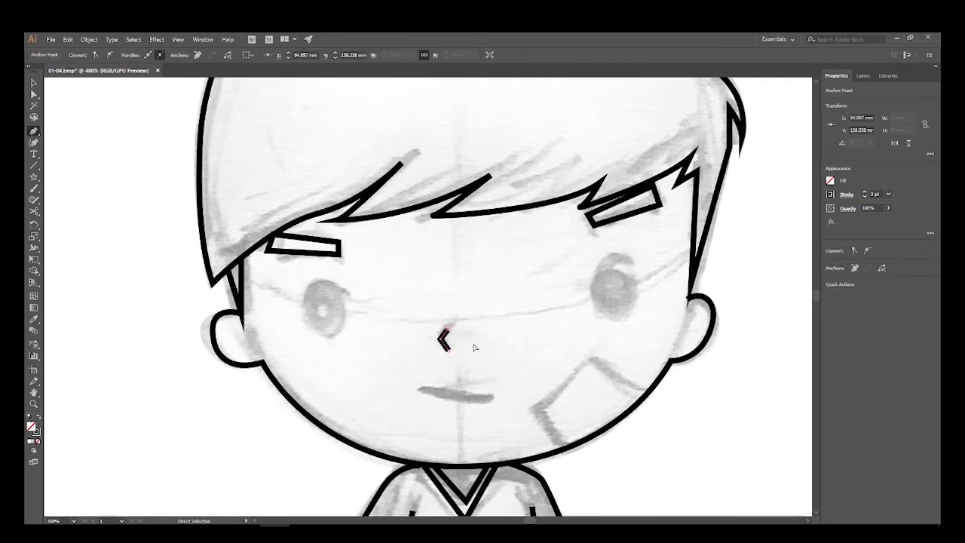
{"action": "key", "text": "ctrl+shift+a"}
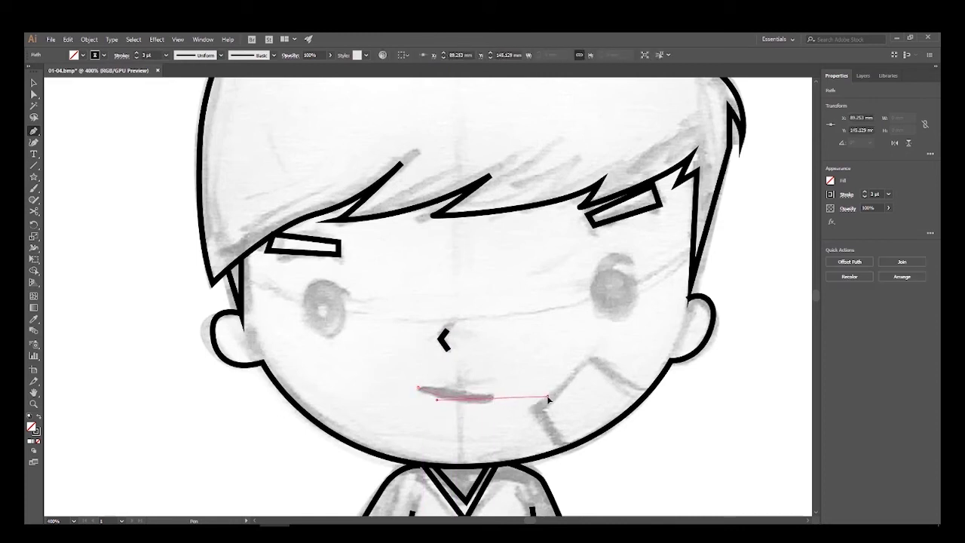
{"action": "key", "text": "ctrl+shift+a"}
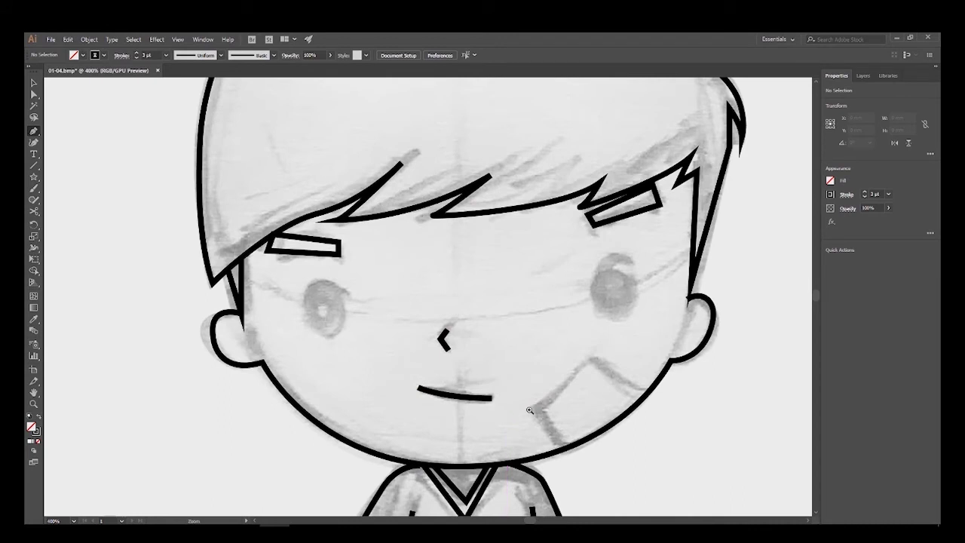
- Outline the square bandage patch on the lower right cheek, then reframe the face
{"action": "left_click", "coordinate": [529, 410]}
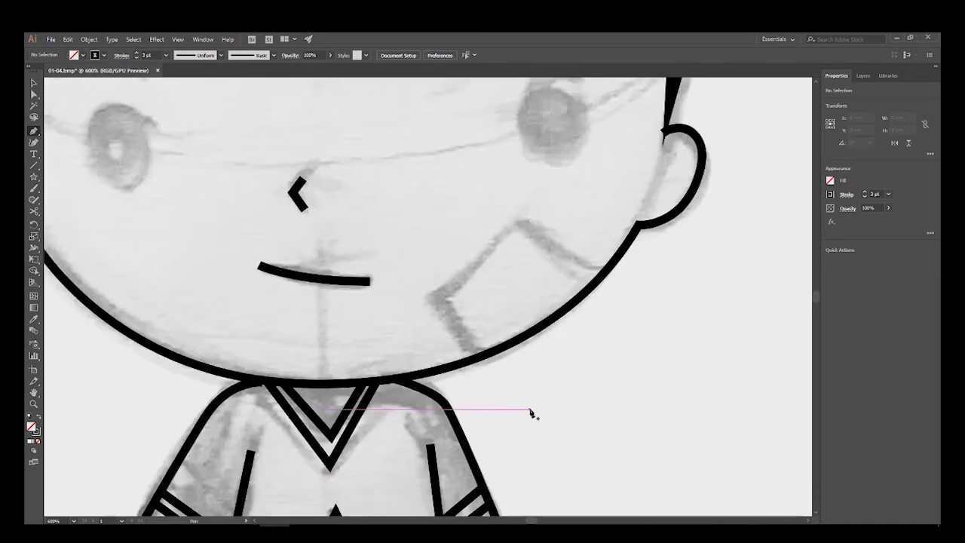
{"action": "left_click", "coordinate": [486, 354]}
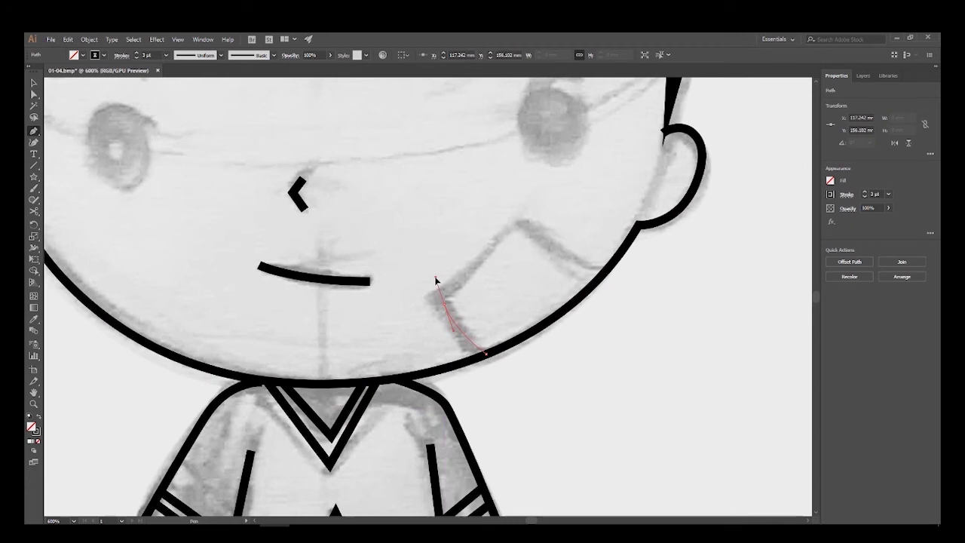
{"action": "left_click_drag", "start_coordinate": [435, 279], "coordinate": [437, 277]}
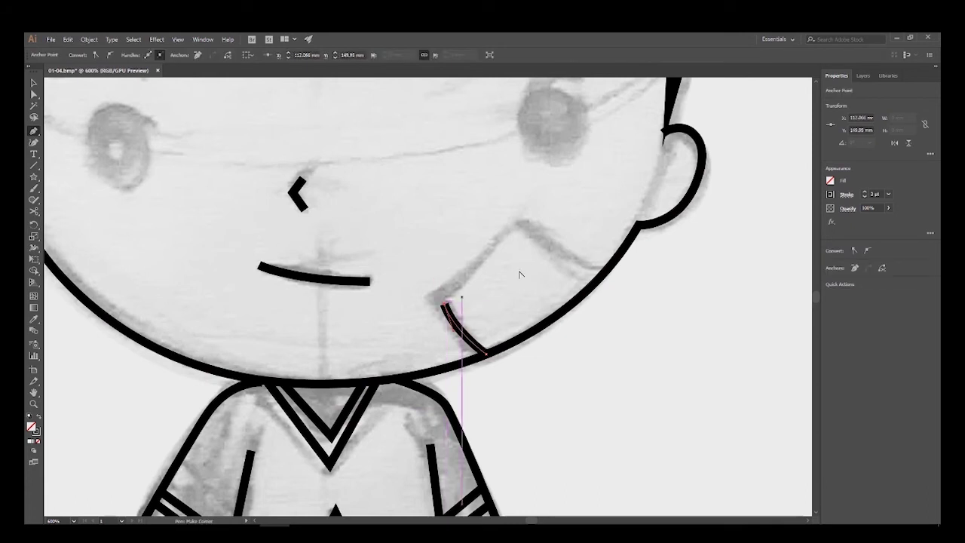
{"action": "left_click", "coordinate": [520, 226]}
{"action": "left_click", "coordinate": [603, 273]}
{"action": "left_click", "coordinate": [656, 332], "text": "ctrl"}
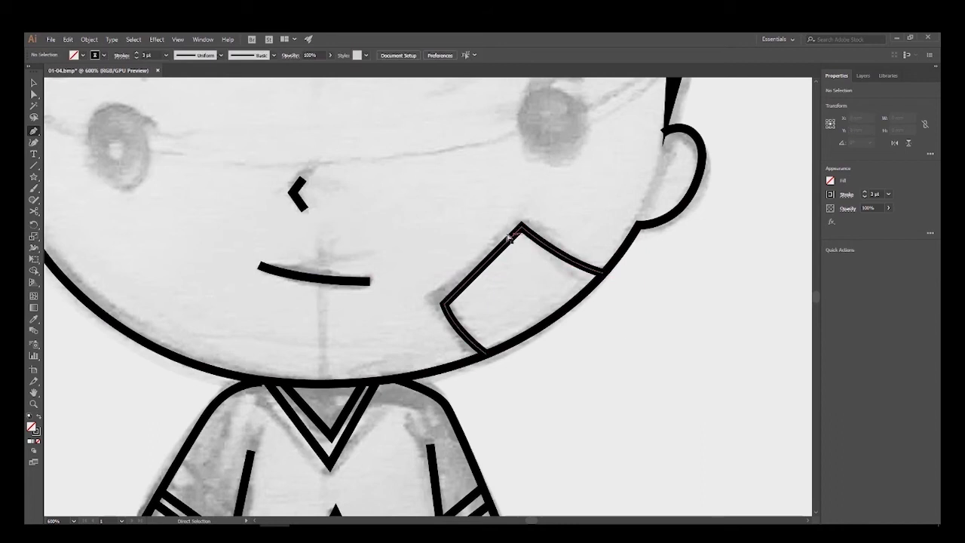
{"action": "key", "text": "ctrl+minus"}
{"action": "key", "text": "ctrl+minus"}
{"action": "left_click_drag", "start_coordinate": [369, 241], "coordinate": [490, 241]}
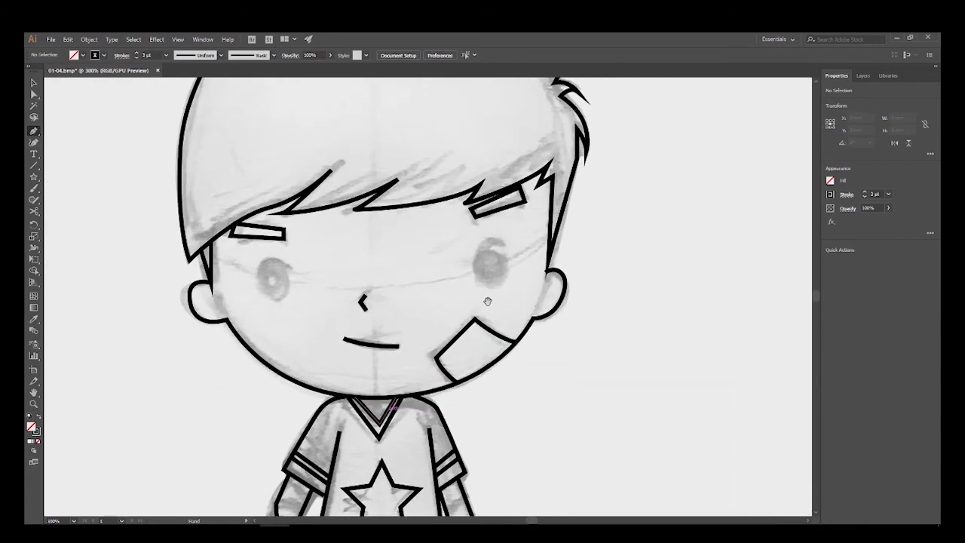
{"action": "left_click_drag", "start_coordinate": [471, 296], "coordinate": [486, 293]}
{"action": "key", "text": "ctrl+plus"}
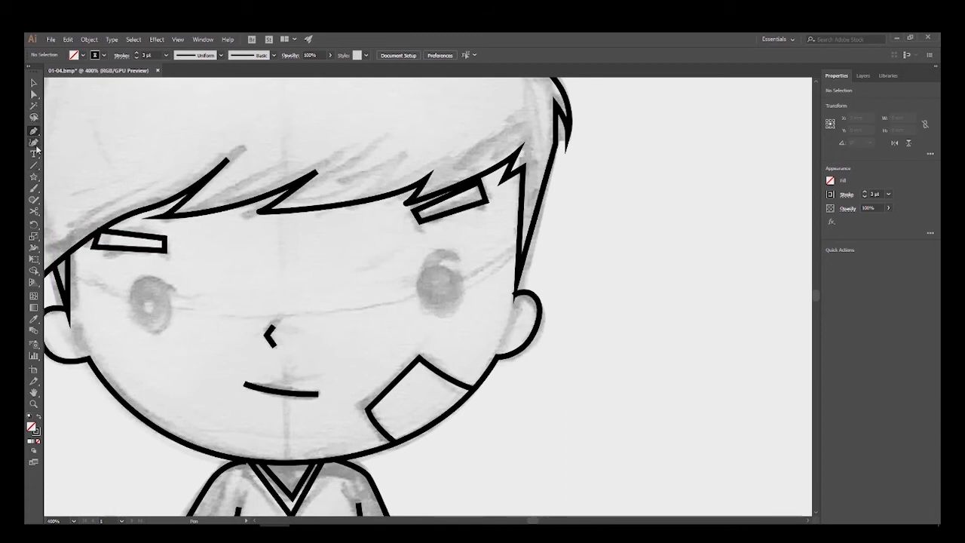
- Draw an ellipse over the right eye and copy it onto the left eye
{"action": "left_click", "coordinate": [34, 200]}
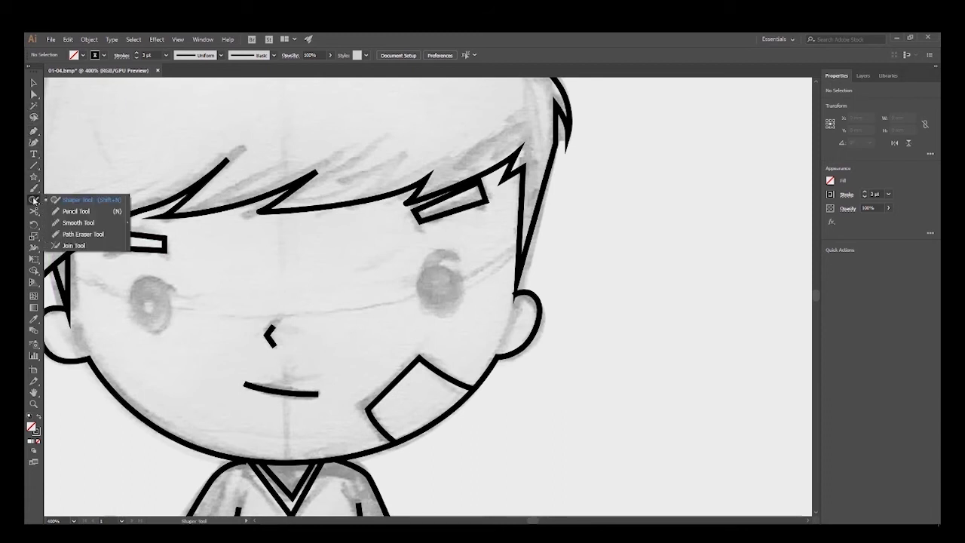
{"action": "left_click", "coordinate": [34, 180]}
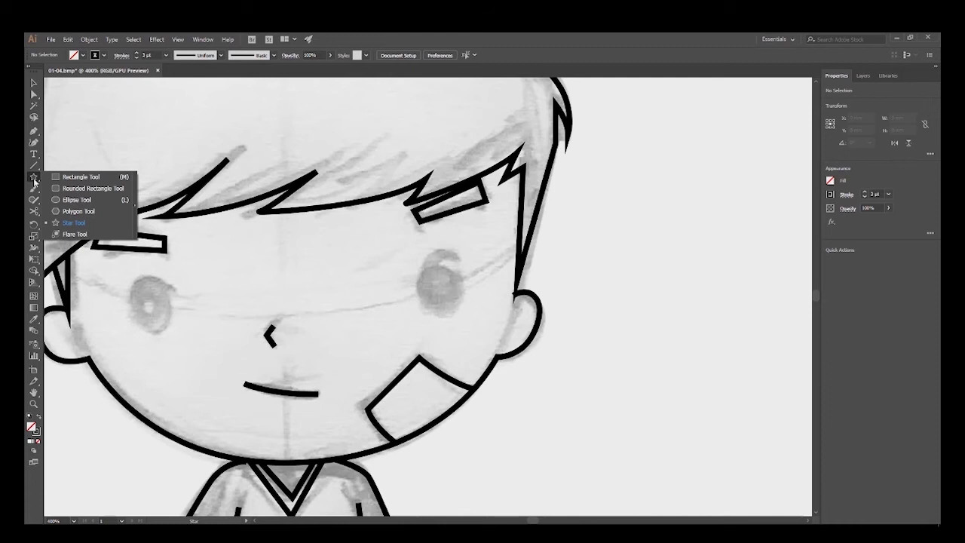
{"action": "left_click", "coordinate": [62, 200]}
{"action": "left_click_drag", "start_coordinate": [417, 263], "coordinate": [457, 312]}
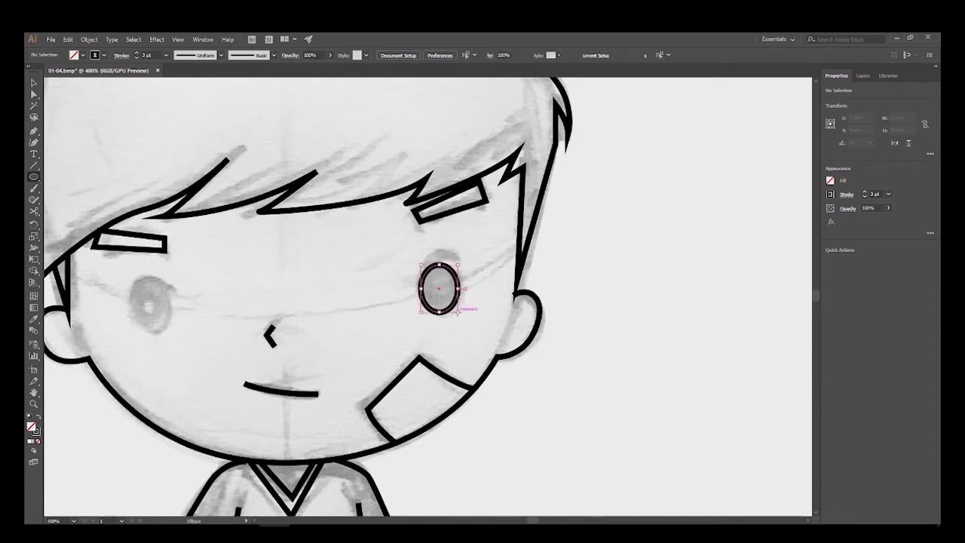
{"action": "mouse_move", "coordinate": [528, 260]}
{"action": "left_mouse_down"}
{"action": "mouse_move", "coordinate": [464, 278]}
{"action": "mouse_move", "coordinate": [247, 284]}
{"action": "left_mouse_up"}
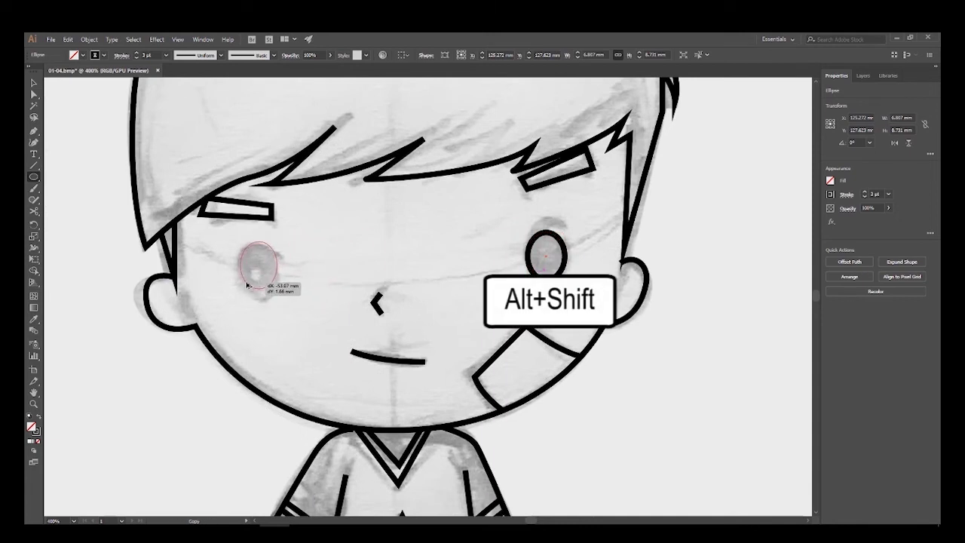
{"action": "left_click_drag", "start_coordinate": [247, 284], "coordinate": [248, 285]}
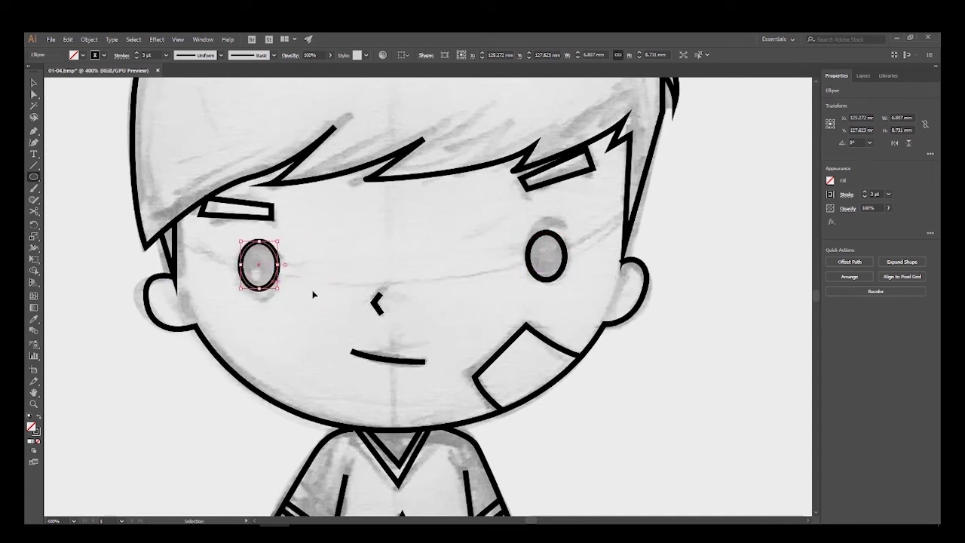
- Add a curved lash stroke over the right eye
{"action": "left_click", "coordinate": [34, 129]}
{"action": "left_click", "coordinate": [562, 281]}
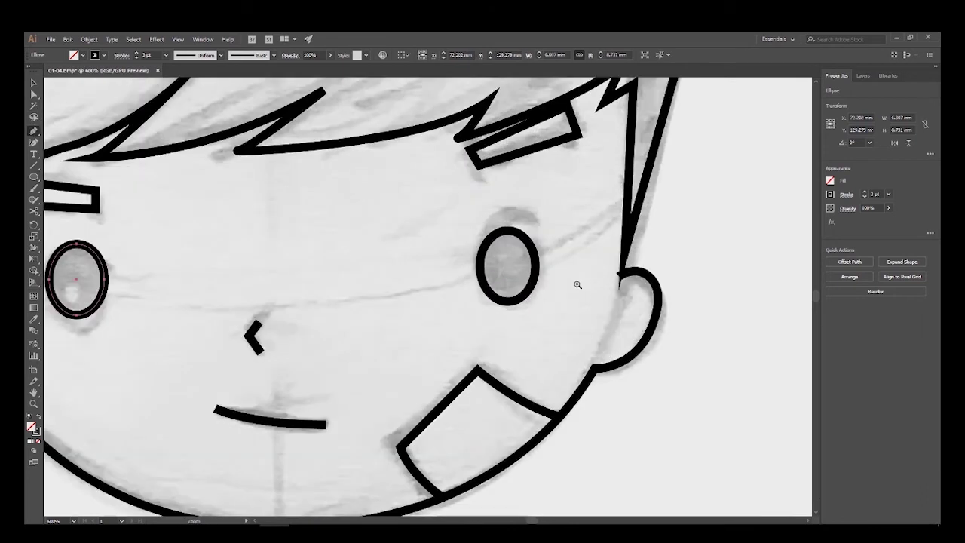
{"action": "left_click", "coordinate": [545, 246], "text": "ctrl"}
{"action": "left_click", "coordinate": [479, 255]}
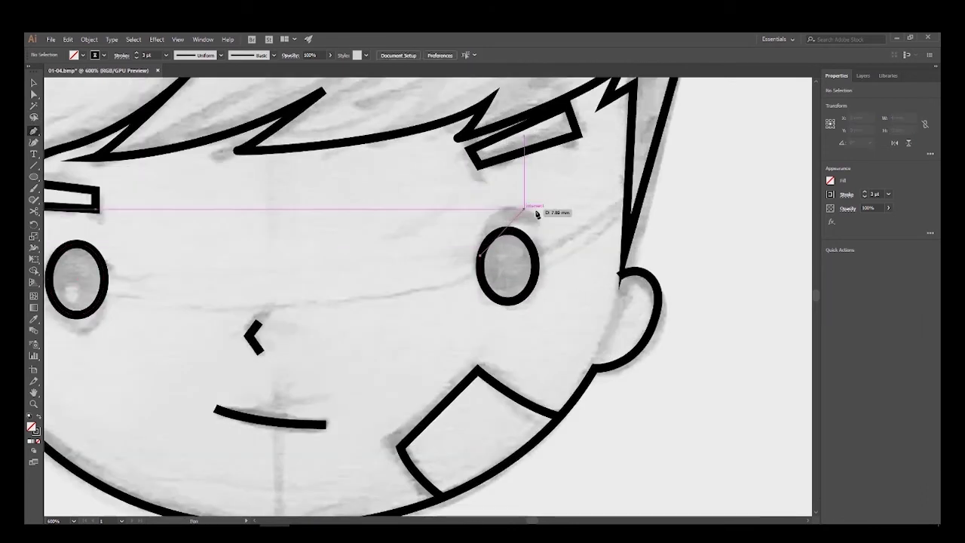
{"action": "left_click_drag", "start_coordinate": [533, 219], "coordinate": [587, 237]}
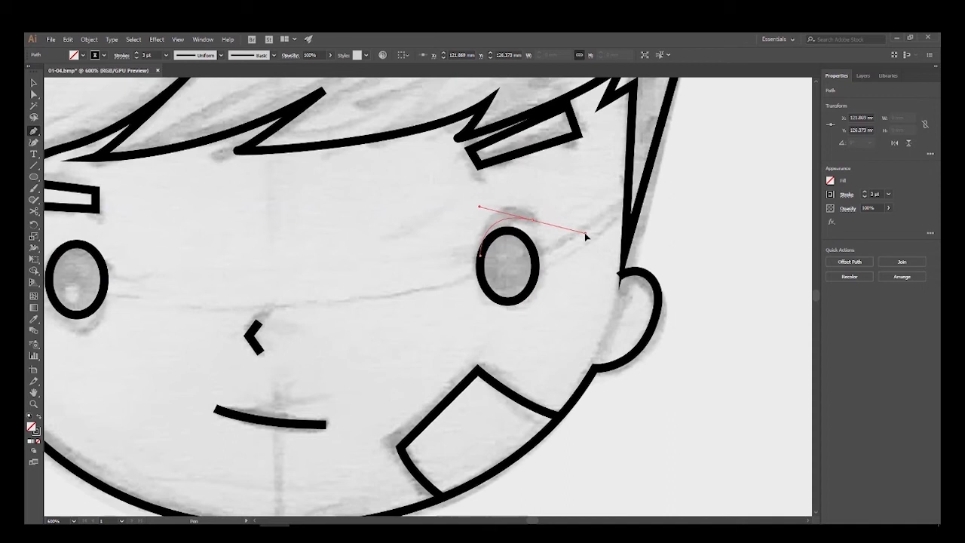
{"action": "left_click", "coordinate": [588, 255], "text": "ctrl"}
- Add a curved lash stroke over the left eye and zoom out to review
{"action": "left_click_drag", "start_coordinate": [442, 272], "coordinate": [667, 250]}
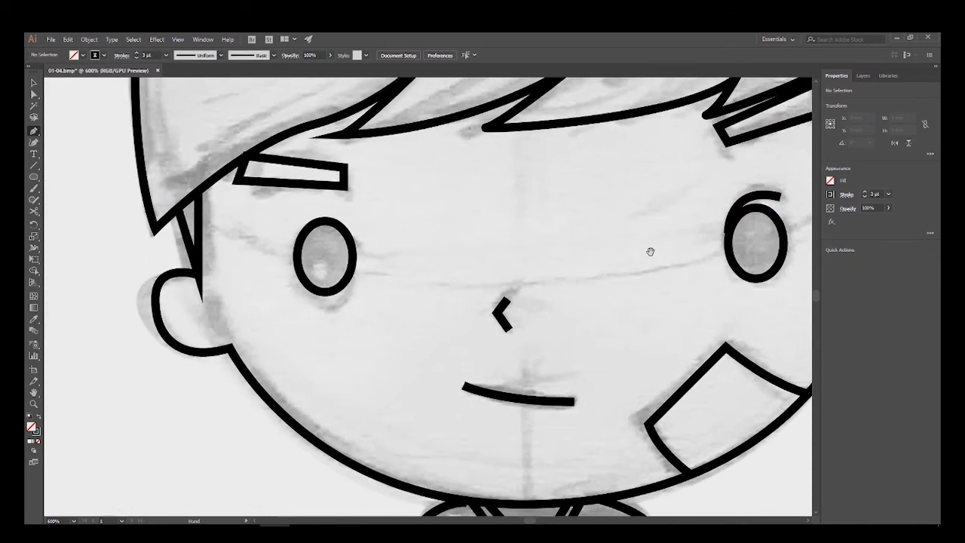
{"action": "left_click_drag", "start_coordinate": [347, 232], "coordinate": [260, 208]}
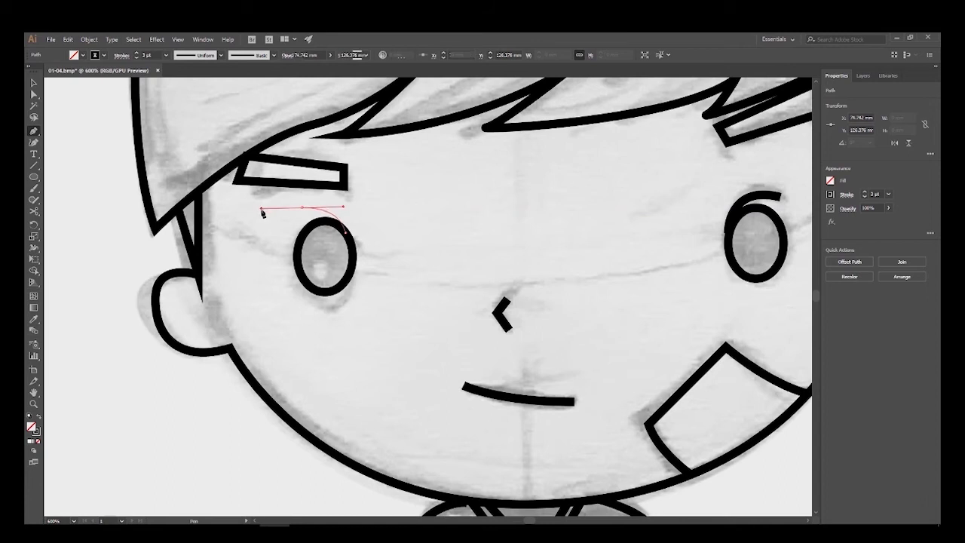
{"action": "left_click", "coordinate": [274, 243]}
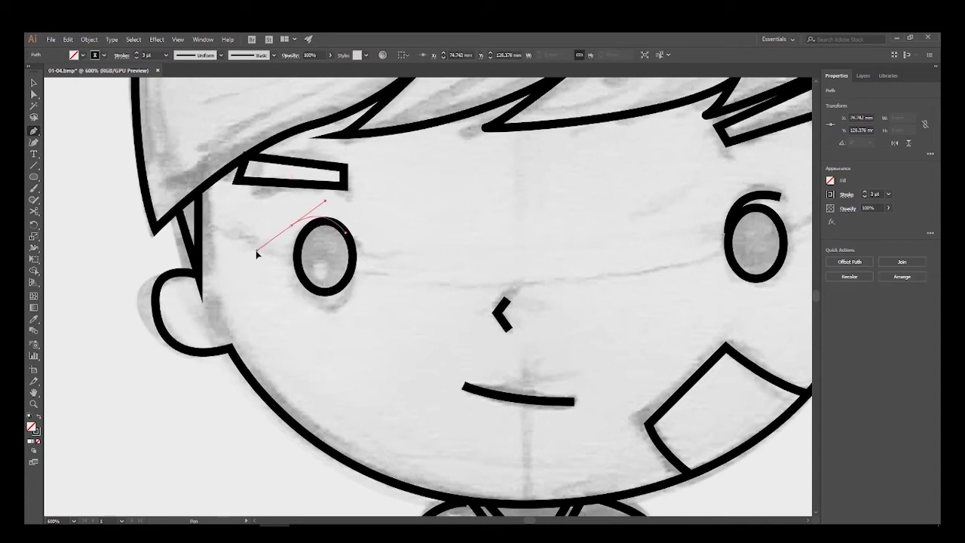
{"action": "left_click", "coordinate": [416, 307], "text": "ctrl"}
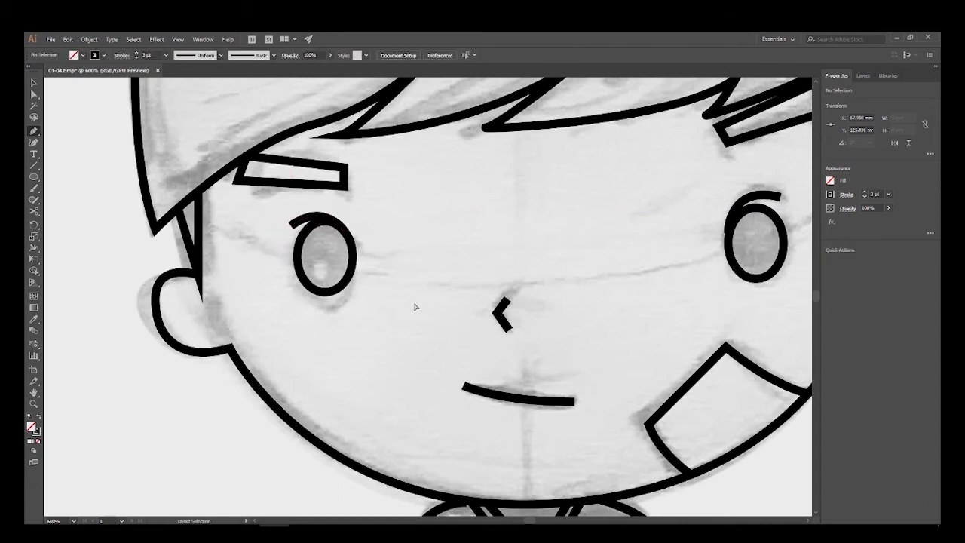
{"action": "left_click", "coordinate": [423, 330], "text": "alt"}
{"action": "left_click", "coordinate": [437, 313], "text": "alt"}
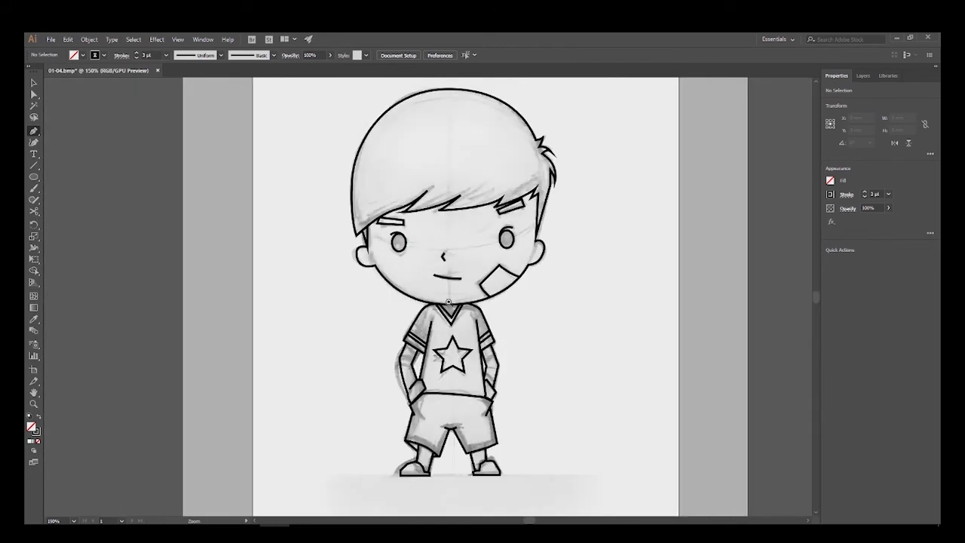
{"action": "left_click", "coordinate": [453, 305]}
{"action": "left_click", "coordinate": [480, 278]}
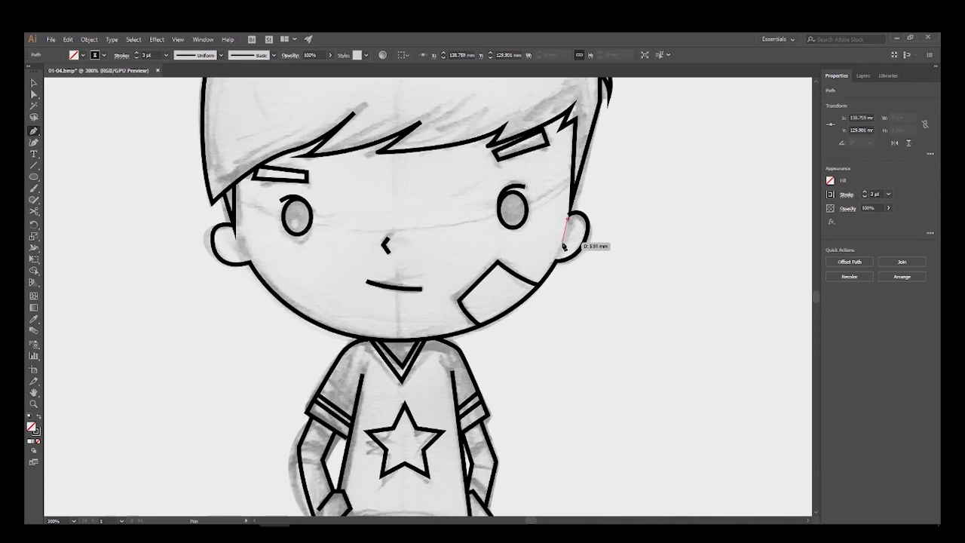
- Draw a curled inner-ear stroke inside the right ear with the Pen tool
{"action": "left_click_drag", "start_coordinate": [562, 241], "coordinate": [564, 252]}
{"action": "left_click", "coordinate": [583, 260], "text": "ctrl"}
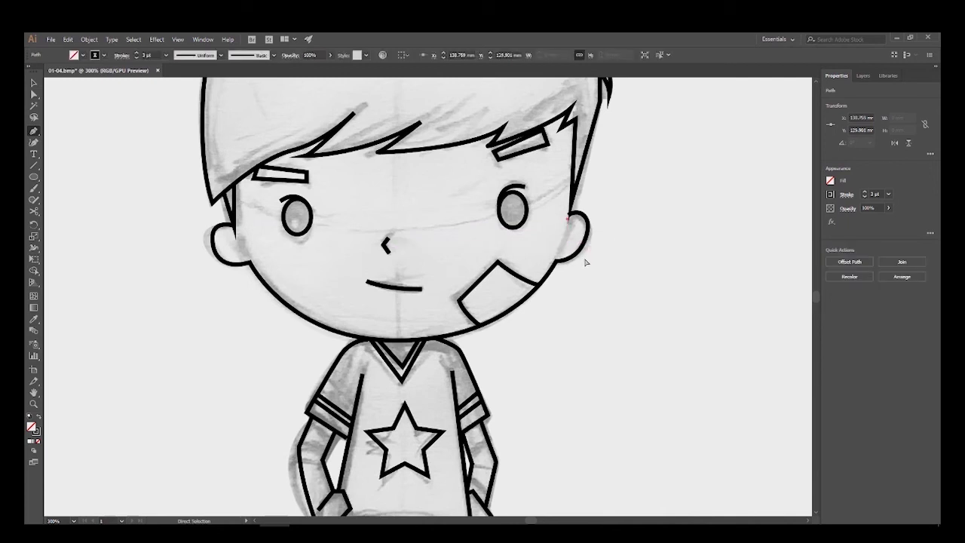
{"action": "left_click", "coordinate": [585, 260]}
{"action": "left_click", "coordinate": [520, 269]}
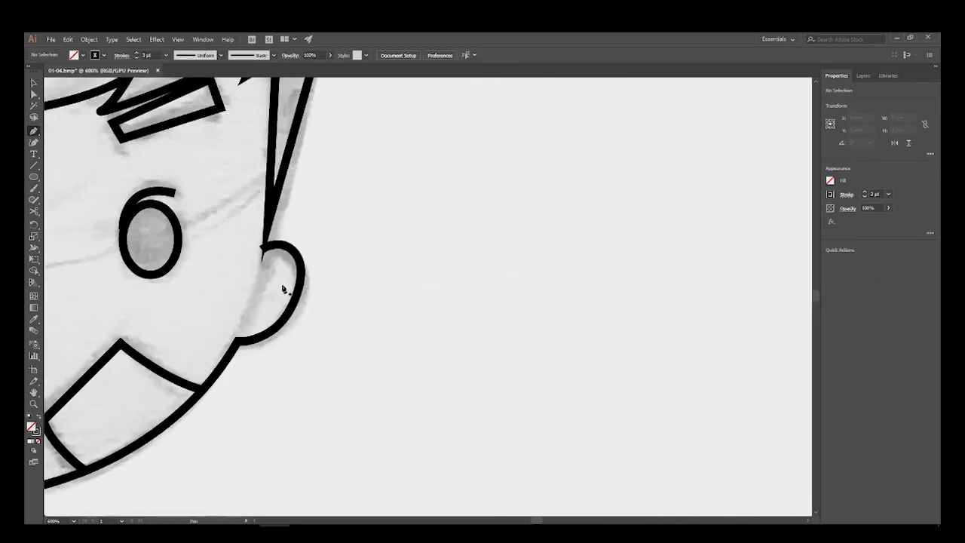
{"action": "left_click_drag", "start_coordinate": [285, 282], "coordinate": [260, 280]}
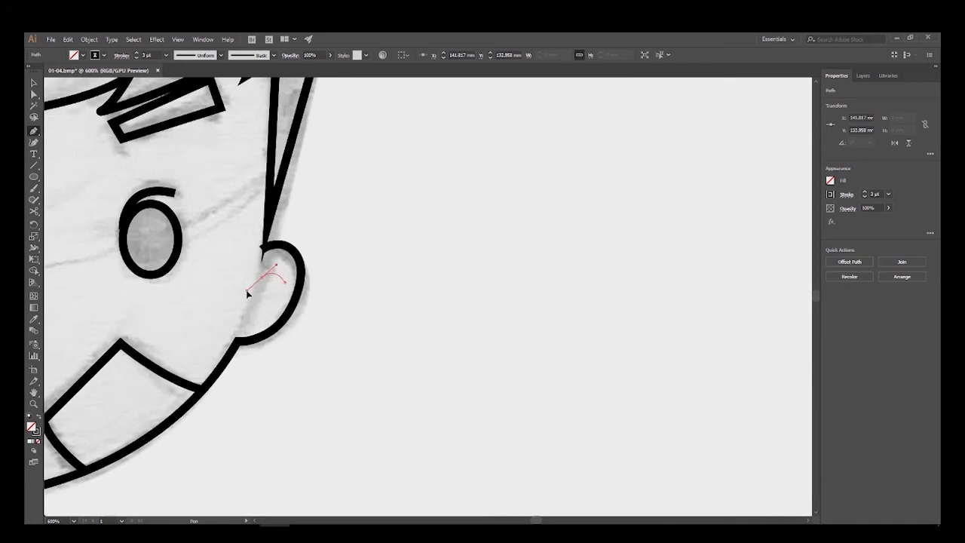
{"action": "mouse_move", "coordinate": [249, 315]}
{"action": "left_mouse_down"}
{"action": "mouse_move", "coordinate": [263, 313]}
{"action": "mouse_move", "coordinate": [291, 276]}
{"action": "left_mouse_up"}
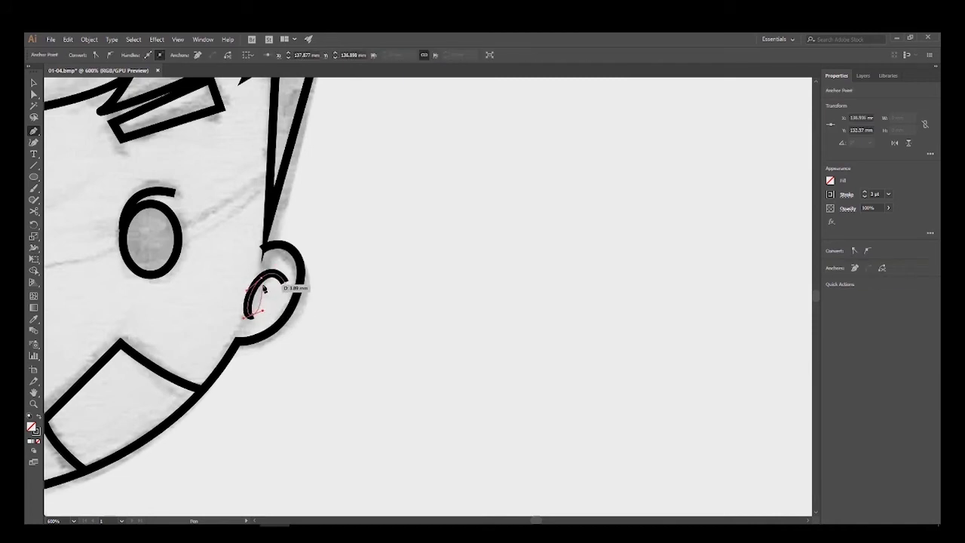
{"action": "left_click", "coordinate": [355, 334], "text": "ctrl"}
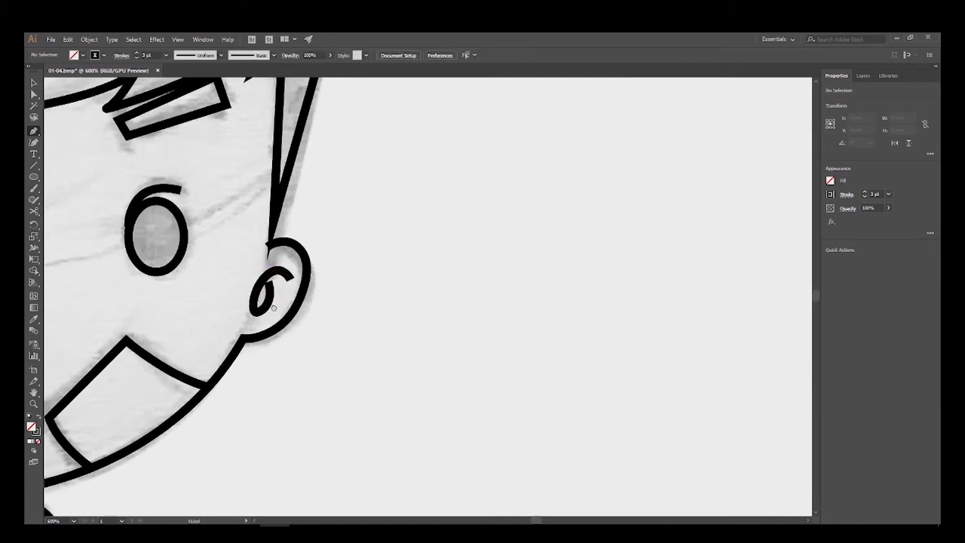
- Add a matching inner-ear curl in the left ear, then zoom out to the whole figure
{"action": "mouse_move", "coordinate": [60, 317]}
{"action": "left_mouse_down"}
{"action": "mouse_move", "coordinate": [316, 287]}
{"action": "mouse_move", "coordinate": [357, 254]}
{"action": "left_mouse_up"}
{"action": "mouse_move", "coordinate": [113, 230]}
{"action": "left_mouse_down"}
{"action": "mouse_move", "coordinate": [128, 235]}
{"action": "mouse_move", "coordinate": [125, 247]}
{"action": "left_mouse_up"}
{"action": "left_click", "coordinate": [148, 263]}
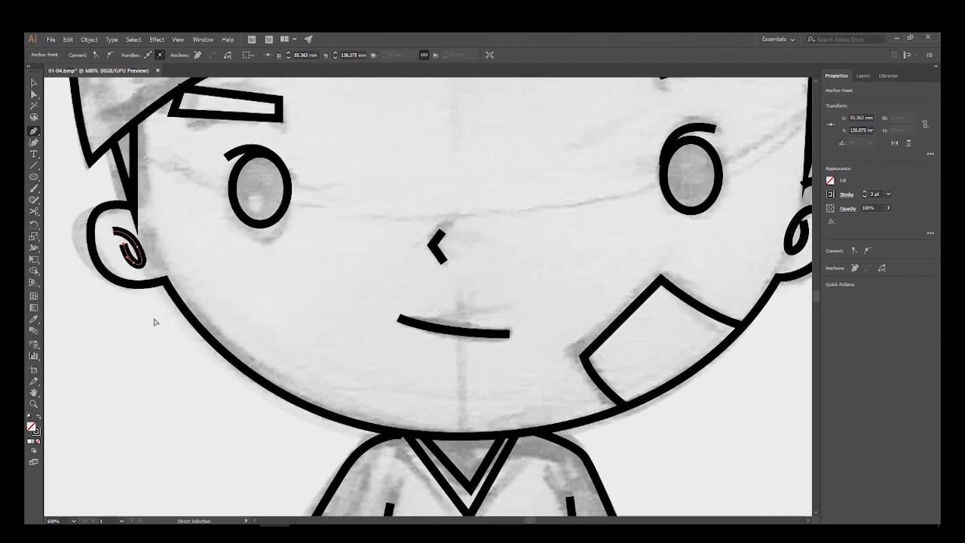
{"action": "left_click", "coordinate": [327, 339], "text": "ctrl"}
{"action": "key", "text": "ctrl+minus"}
{"action": "key", "text": "ctrl+minus"}
{"action": "left_click_drag", "start_coordinate": [593, 255], "coordinate": [494, 240]}
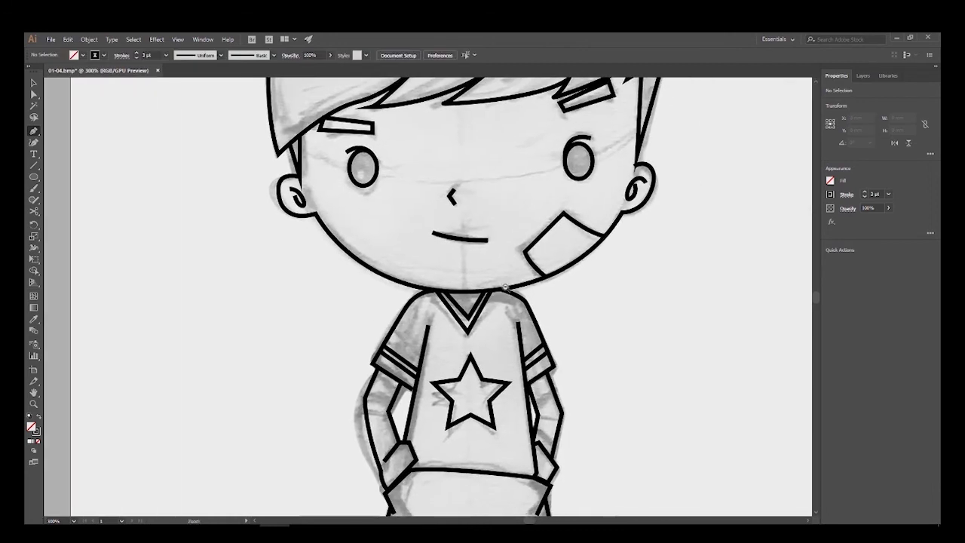
{"action": "key", "text": "ctrl+minus"}
{"action": "key", "text": "ctrl+minus"}
{"action": "left_click_drag", "start_coordinate": [458, 328], "coordinate": [474, 326]}
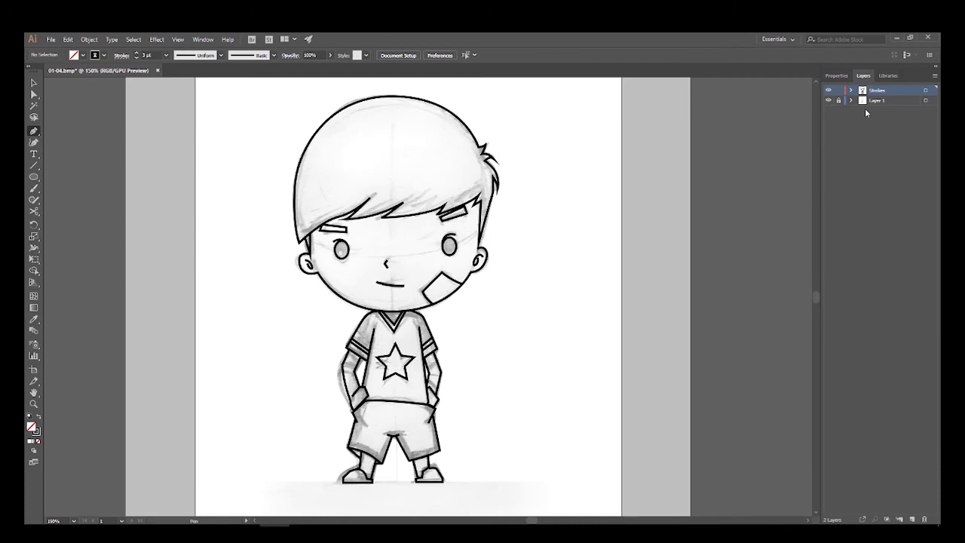
- Apply the bulged Variable Width Profile to every traced stroke so they taper at the ends
{"action": "left_click", "coordinate": [34, 84]}
{"action": "left_click_drag", "start_coordinate": [247, 95], "coordinate": [539, 495]}
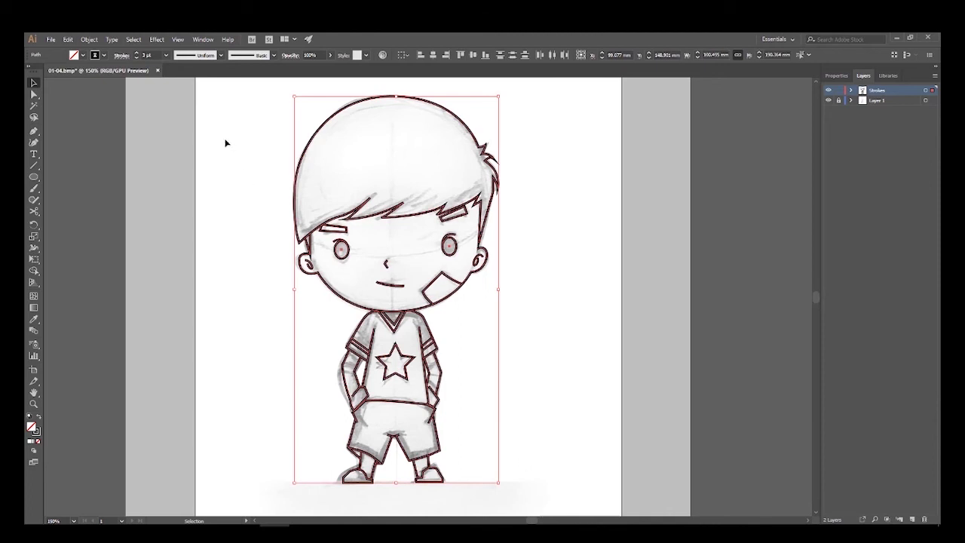
{"action": "left_click", "coordinate": [221, 56]}
{"action": "left_click", "coordinate": [208, 86]}
{"action": "left_click", "coordinate": [550, 236]}
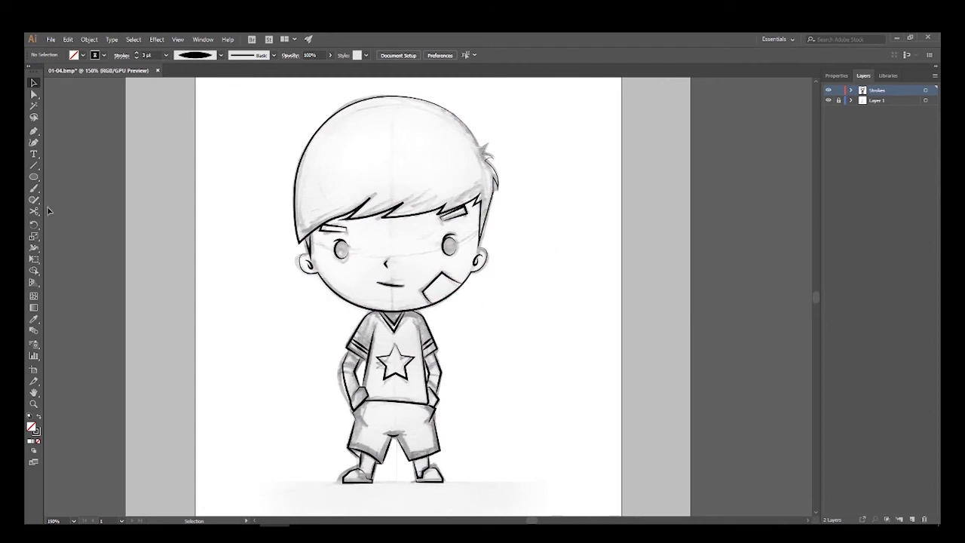
{"action": "left_click", "coordinate": [35, 248]}
- Thicken the stroke along the crown and thin the hair spikes with the Width tool
{"action": "left_click", "coordinate": [496, 173], "text": "ctrl"}
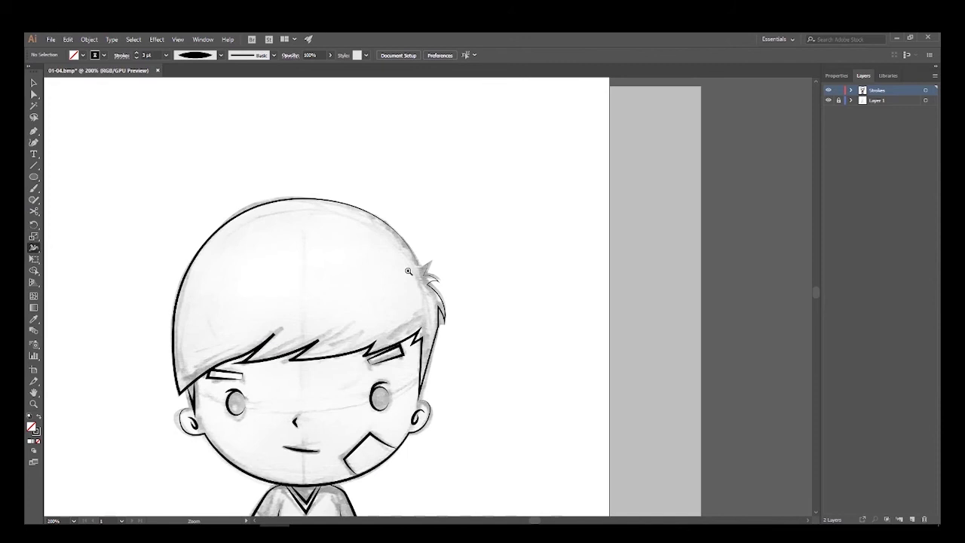
{"action": "left_click", "coordinate": [408, 271], "text": "ctrl"}
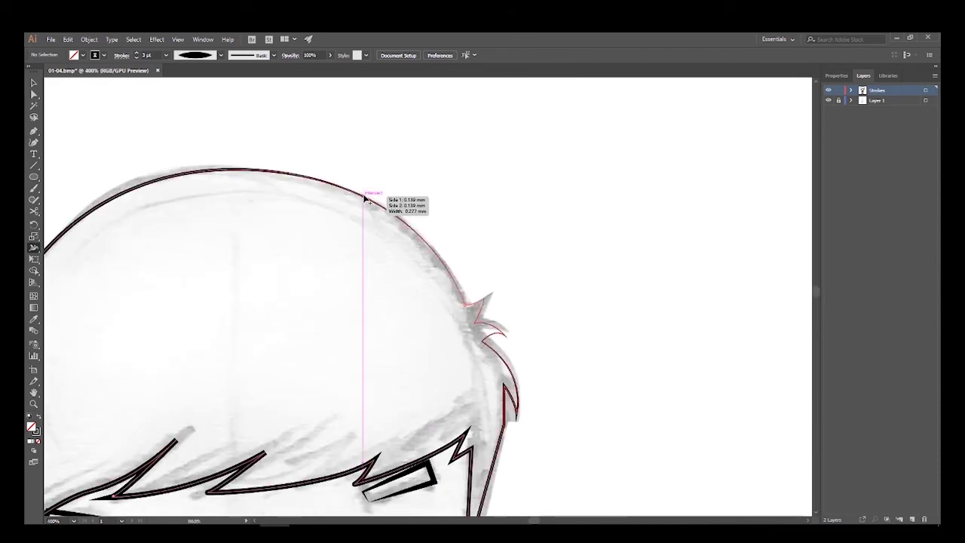
{"action": "left_click_drag", "start_coordinate": [364, 195], "coordinate": [365, 199]}
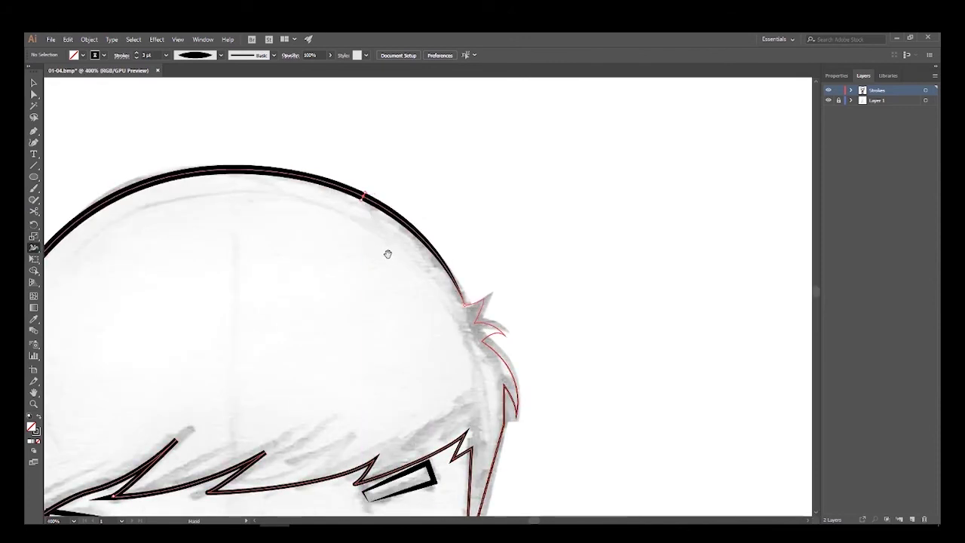
{"action": "scroll", "coordinate": [387, 252], "scroll_direction": "down", "scroll_amount": 5}
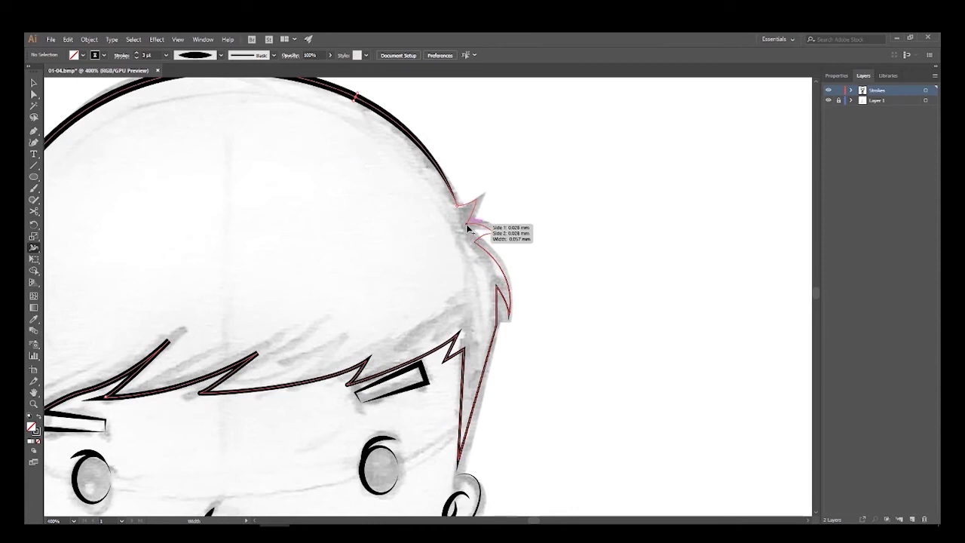
{"action": "left_click_drag", "start_coordinate": [465, 230], "coordinate": [465, 229]}
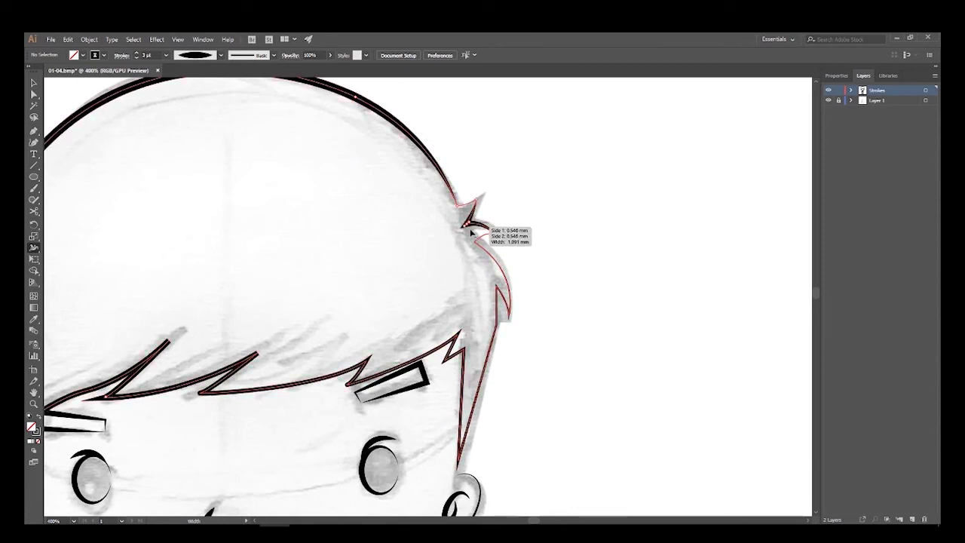
{"action": "left_click_drag", "start_coordinate": [554, 262], "coordinate": [553, 227]}
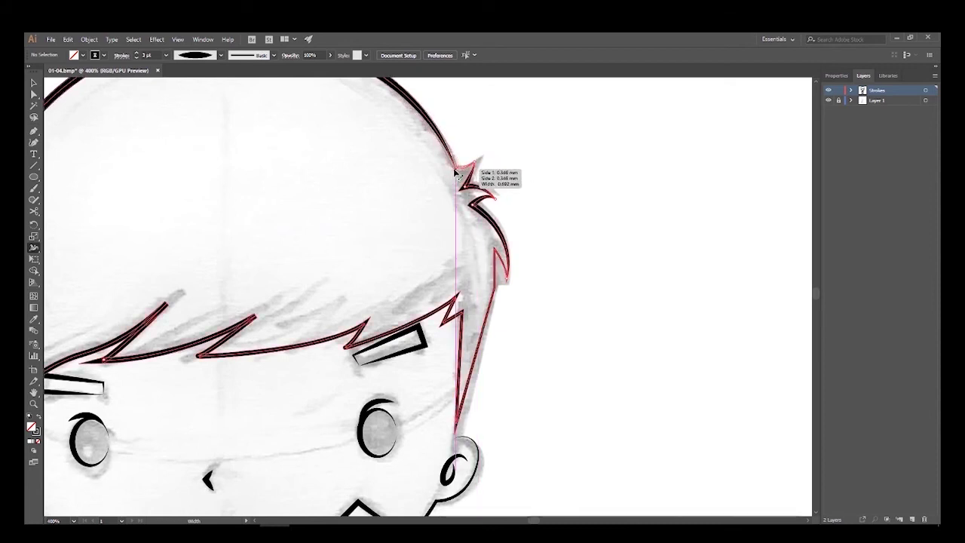
- Pan the view down to the lower face and ears
{"action": "scroll", "coordinate": [483, 188], "scroll_direction": "down", "scroll_amount": 1}
{"action": "scroll", "coordinate": [520, 204], "scroll_direction": "down", "scroll_amount": 3}
{"action": "scroll", "coordinate": [557, 215], "scroll_direction": "left", "scroll_amount": 2}
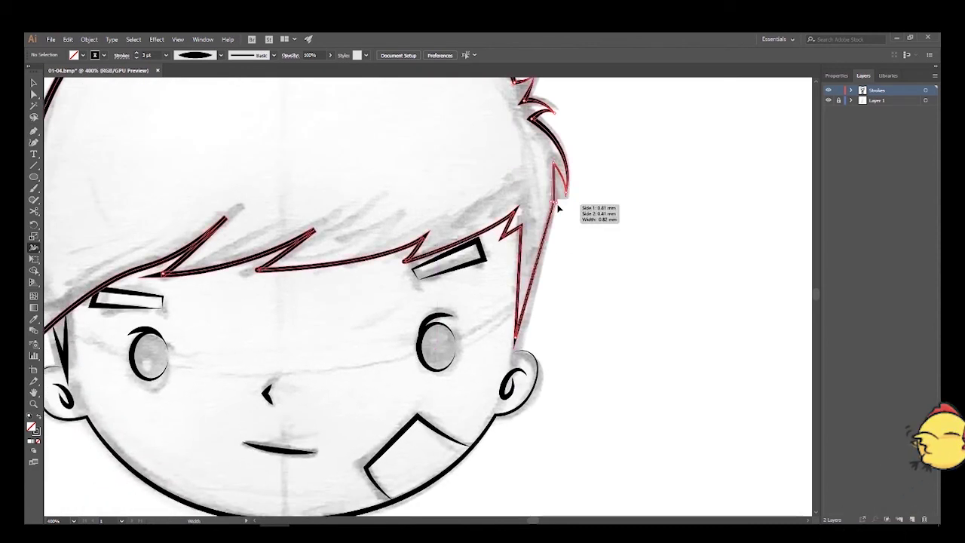
{"action": "key", "text": "space"}
{"action": "mouse_move", "coordinate": [404, 287]}
{"action": "left_mouse_down"}
{"action": "mouse_move", "coordinate": [517, 281]}
{"action": "mouse_move", "coordinate": [415, 330]}
{"action": "mouse_move", "coordinate": [429, 343]}
{"action": "mouse_move", "coordinate": [396, 349]}
{"action": "mouse_move", "coordinate": [359, 394]}
{"action": "left_mouse_up"}
{"action": "mouse_move", "coordinate": [358, 314]}
{"action": "left_mouse_down"}
{"action": "mouse_move", "coordinate": [359, 404]}
{"action": "mouse_move", "coordinate": [441, 232]}
{"action": "left_mouse_up"}
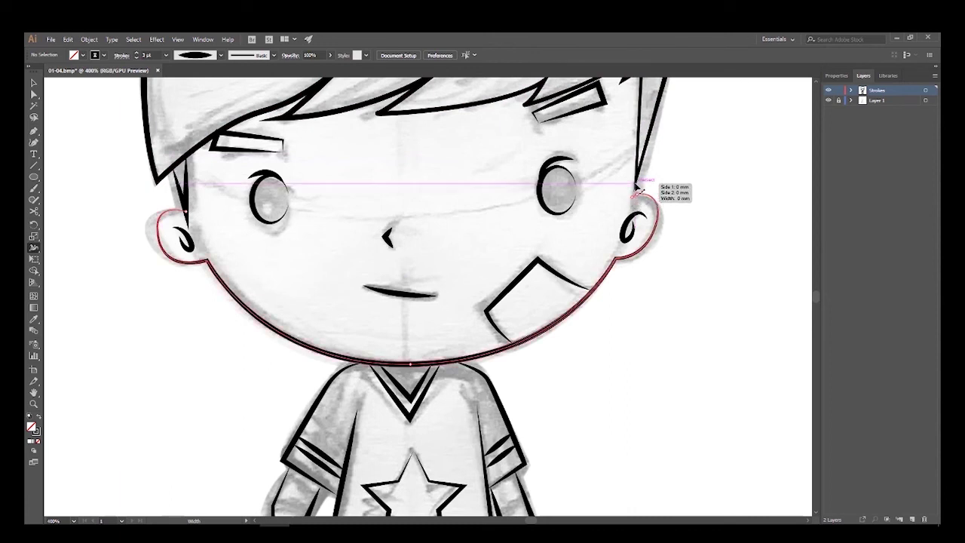
- Pinch the face outline's width near the right ear, then zoom out to the whole figure
{"action": "left_click_drag", "start_coordinate": [643, 197], "coordinate": [646, 200]}
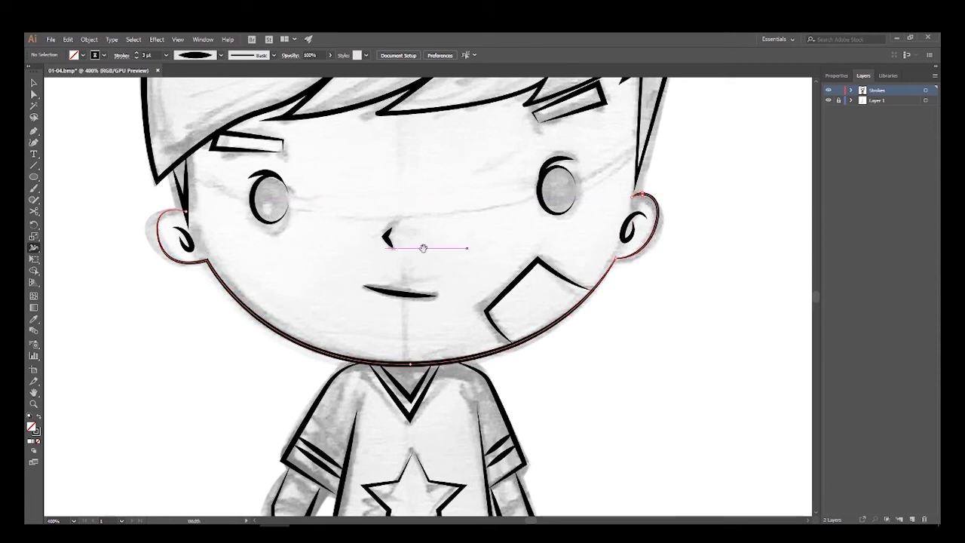
{"action": "left_click_drag", "start_coordinate": [422, 248], "coordinate": [482, 200]}
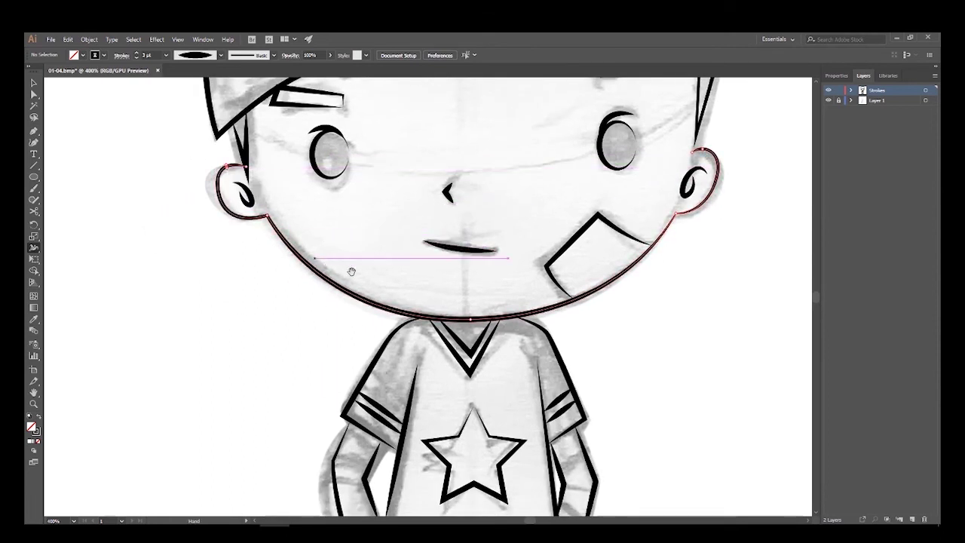
{"action": "left_click_drag", "start_coordinate": [423, 390], "coordinate": [315, 161]}
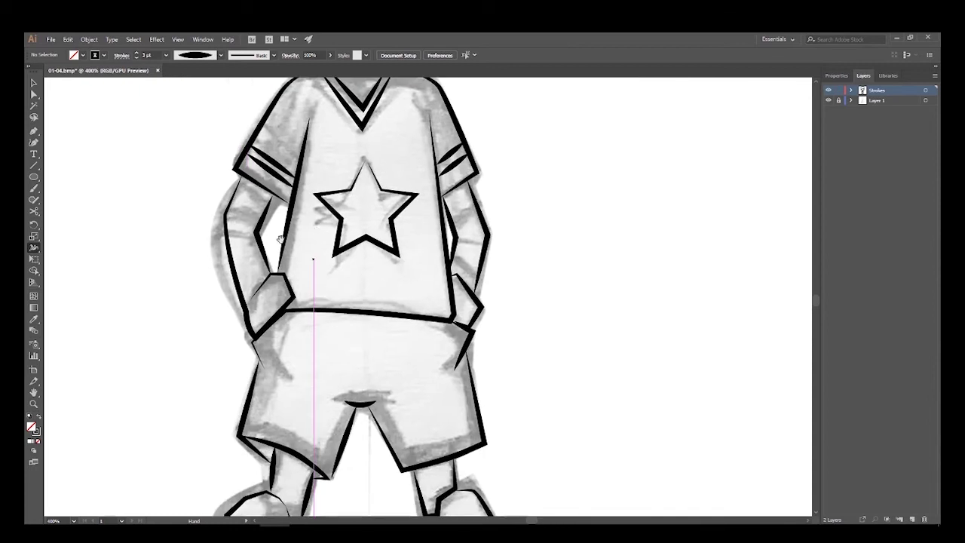
{"action": "scroll", "coordinate": [396, 258], "scroll_direction": "down", "scroll_amount": 3}
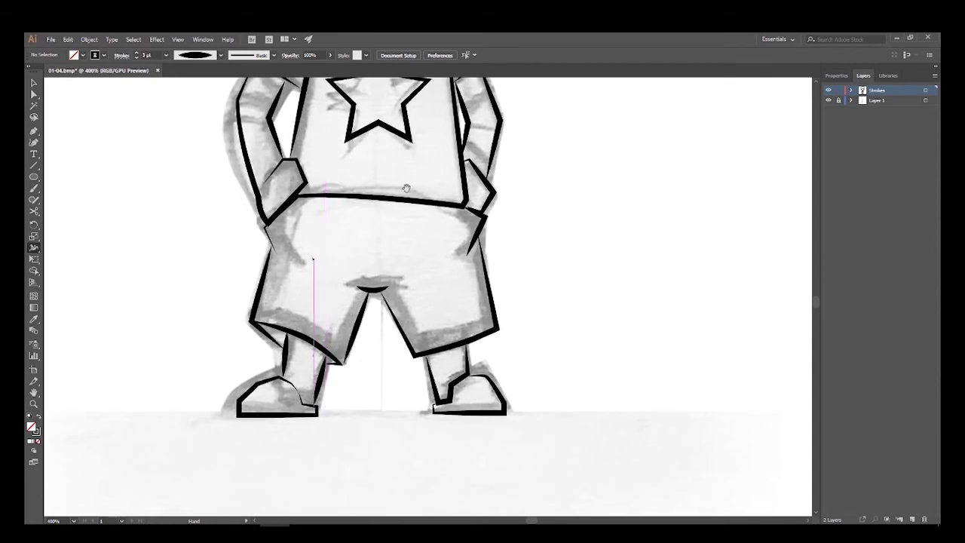
{"action": "scroll", "coordinate": [394, 226], "scroll_direction": "down", "scroll_amount": 1}
{"action": "left_click", "coordinate": [424, 221], "text": "alt"}
{"action": "mouse_move", "coordinate": [463, 197]}
{"action": "left_mouse_down"}
{"action": "mouse_move", "coordinate": [420, 273]}
{"action": "mouse_move", "coordinate": [397, 285]}
{"action": "left_mouse_up"}
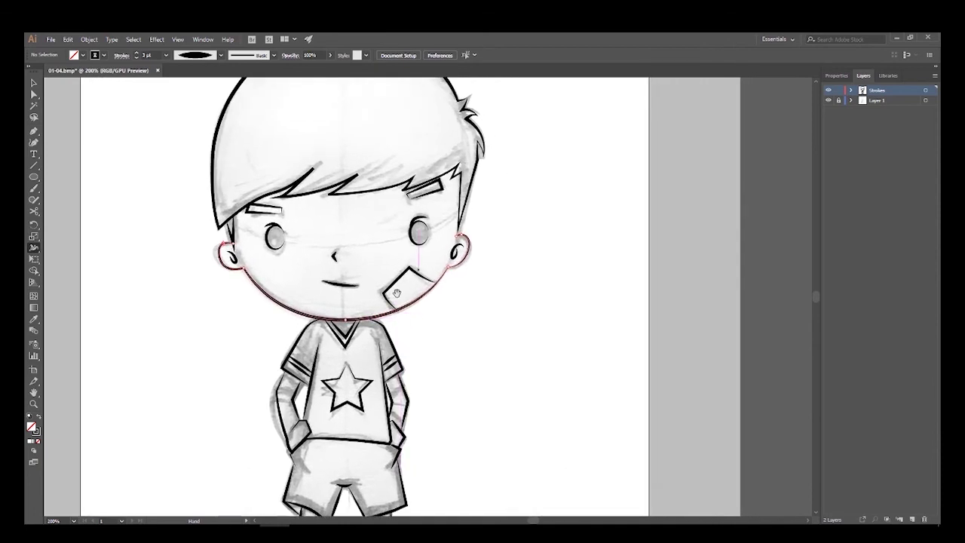
{"action": "key", "text": "ctrl+equal"}
{"action": "key", "text": "ctrl+equal"}
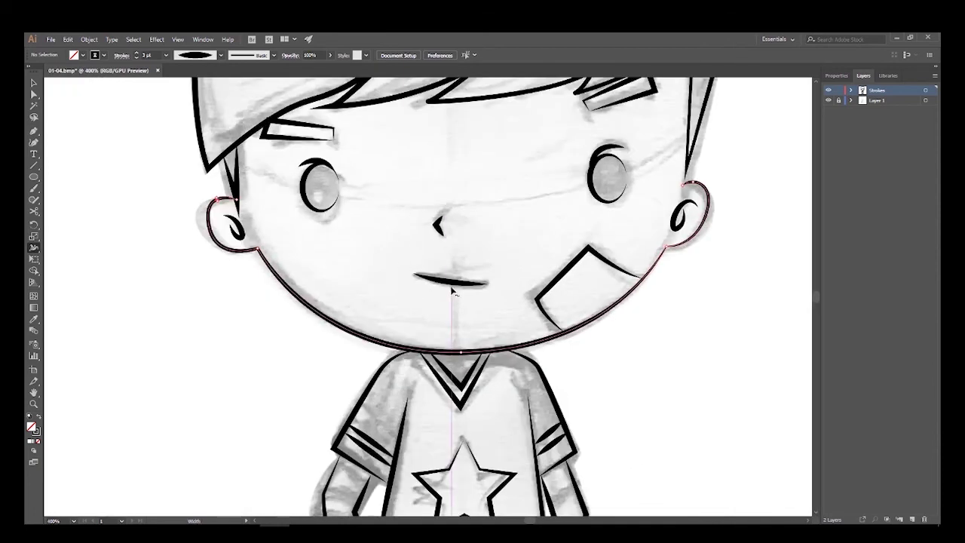
{"action": "key", "text": "v"}
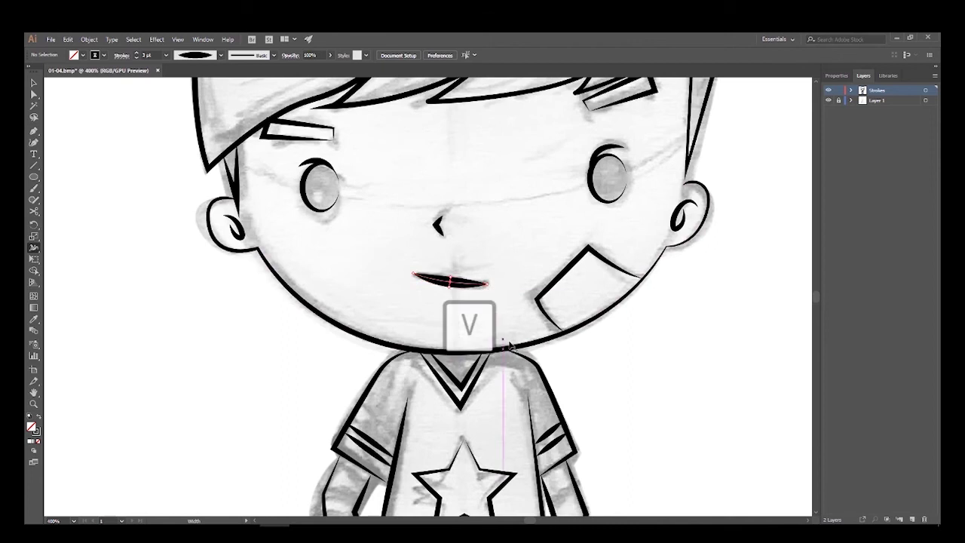
{"action": "key", "text": "ctrl+minus"}
{"action": "key", "text": "ctrl+minus"}
{"action": "key", "text": "ctrl+minus"}
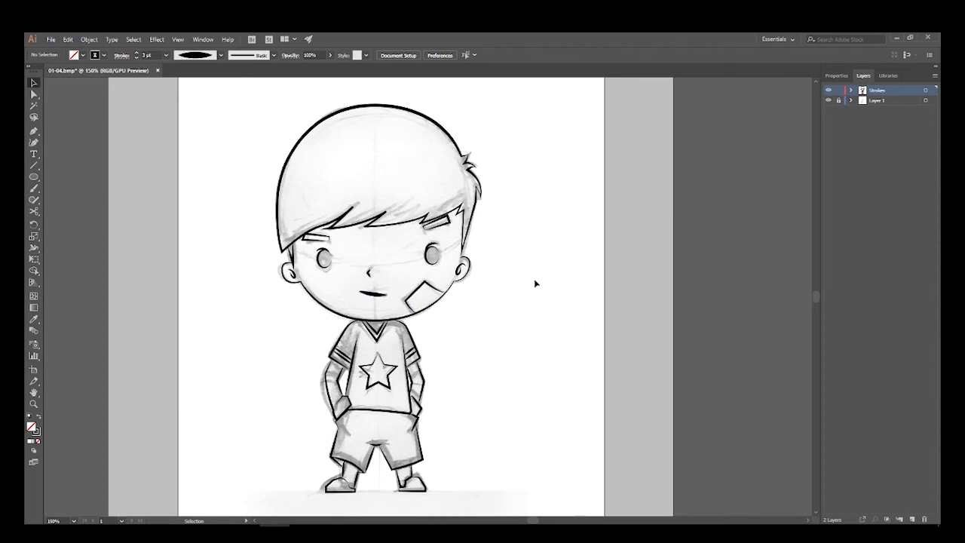
- Raise the jaw outline and both sleeve outlines to a 5 pt stroke weight
{"action": "scroll", "coordinate": [541, 322], "scroll_direction": "left", "scroll_amount": 2}
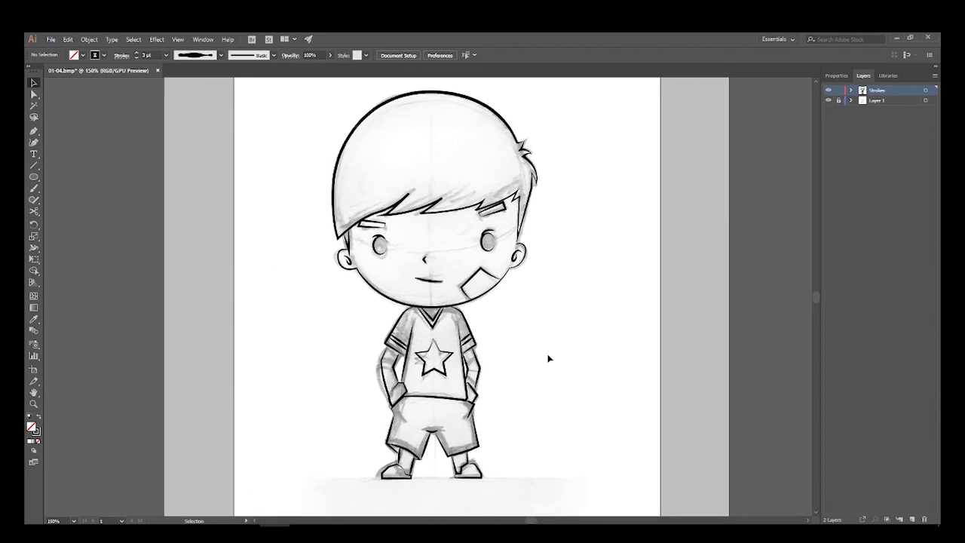
{"action": "left_click", "coordinate": [459, 304]}
{"action": "left_click", "coordinate": [137, 53]}
{"action": "left_click", "coordinate": [325, 369]}
{"action": "left_click", "coordinate": [398, 326]}
{"action": "left_click", "coordinate": [473, 336], "text": "shift"}
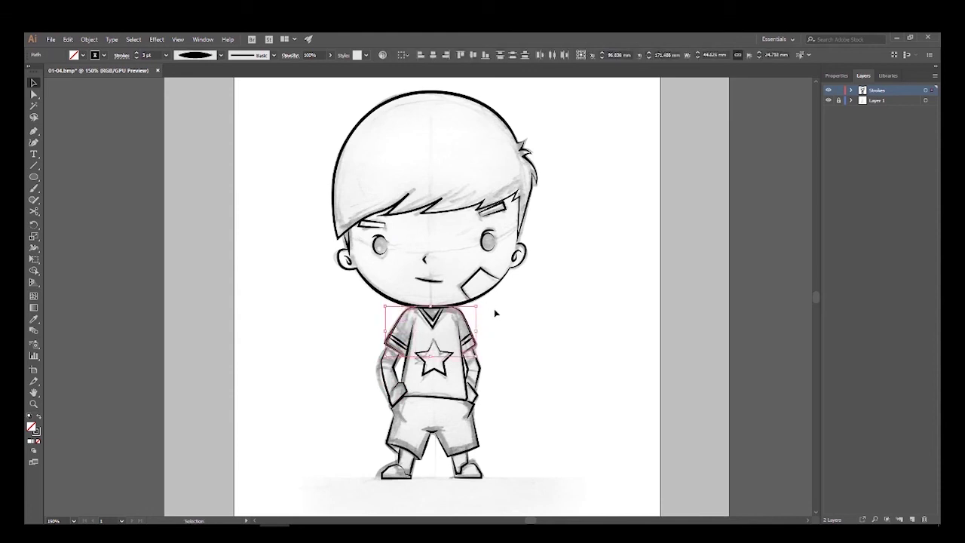
{"action": "left_click", "coordinate": [136, 55]}
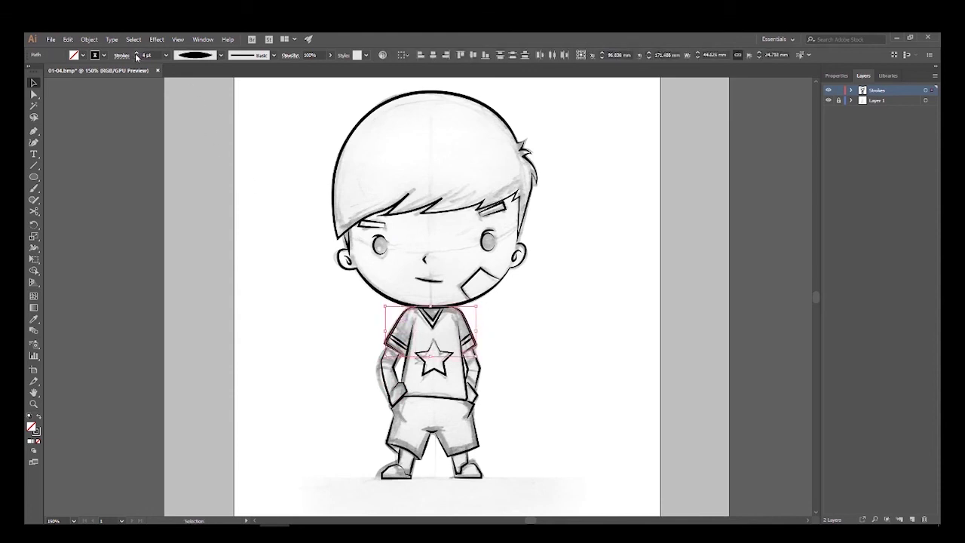
{"action": "left_click", "coordinate": [184, 202]}
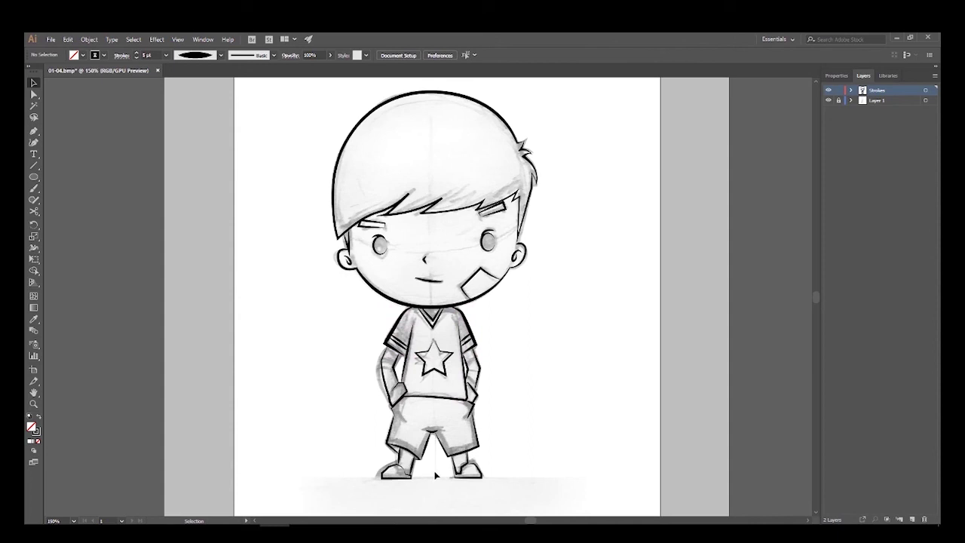
- Raise both shorts legs and the crotch line to a 5 pt stroke weight
{"action": "left_click", "coordinate": [476, 449]}
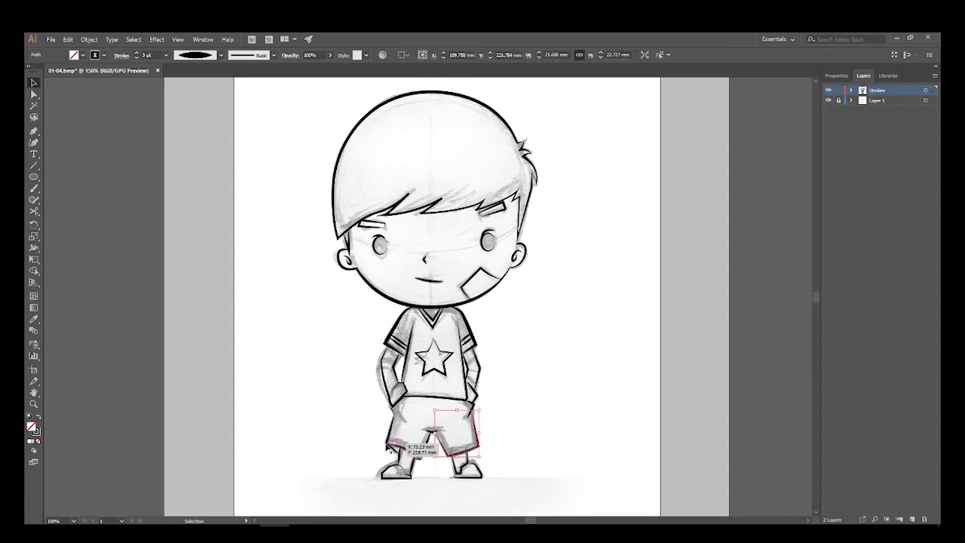
{"action": "left_click", "coordinate": [392, 441], "text": "shift"}
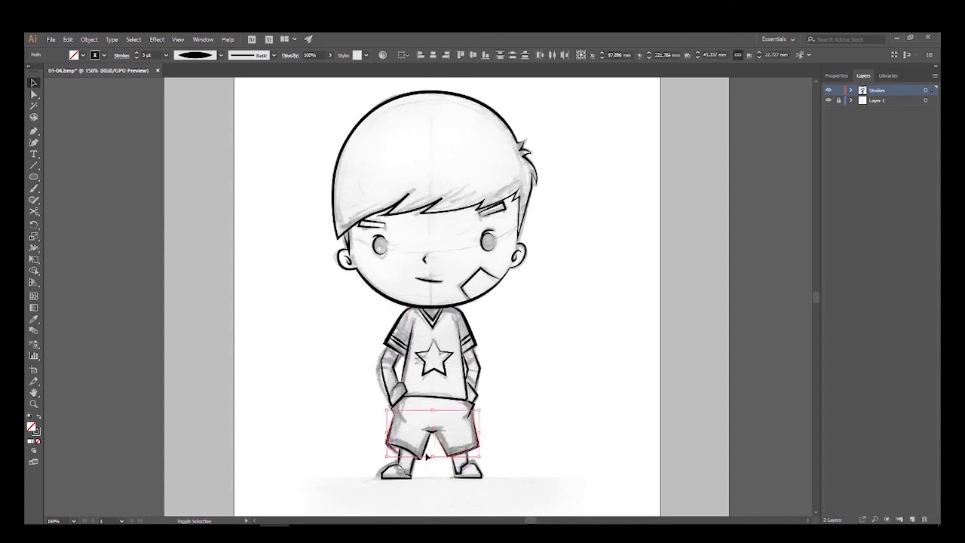
{"action": "left_click", "coordinate": [427, 453], "text": "shift"}
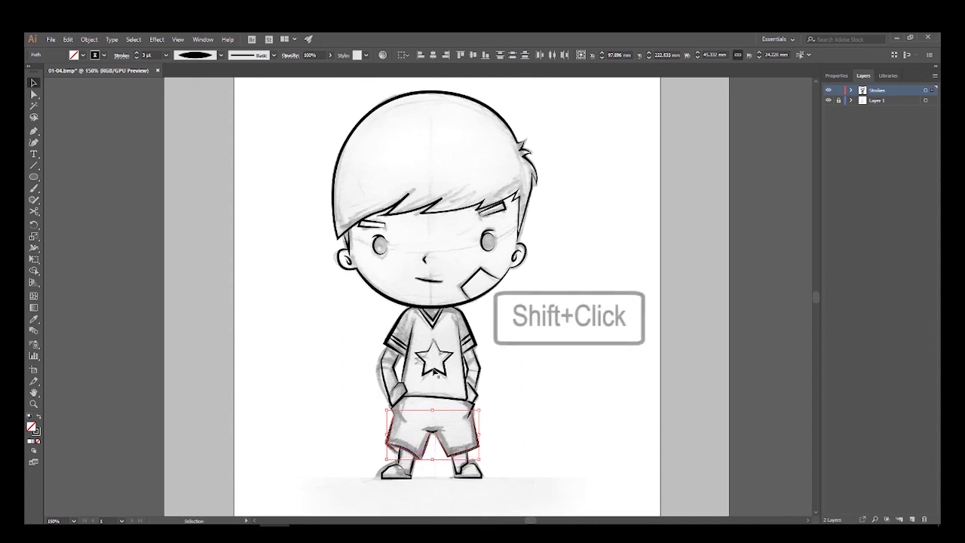
{"action": "left_click", "coordinate": [135, 51]}
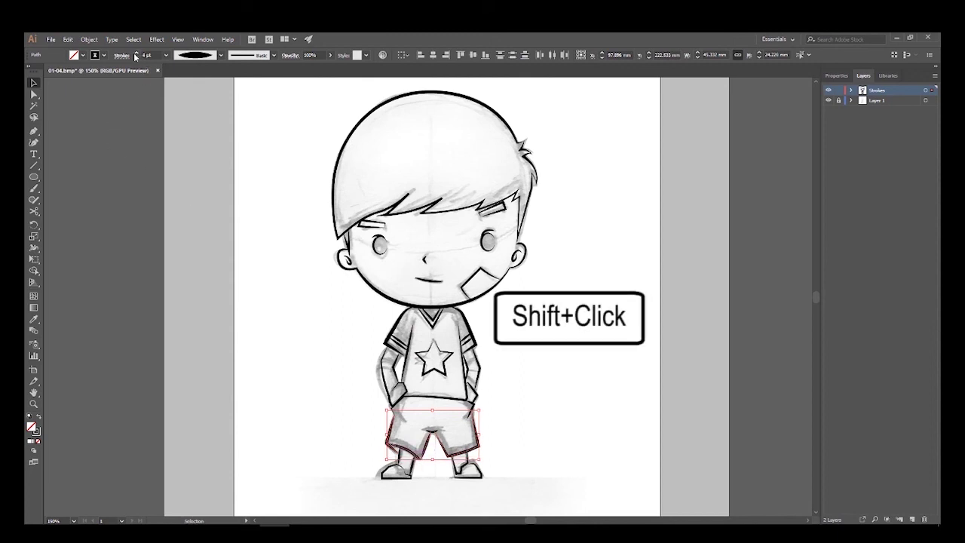
{"action": "left_click", "coordinate": [207, 286]}
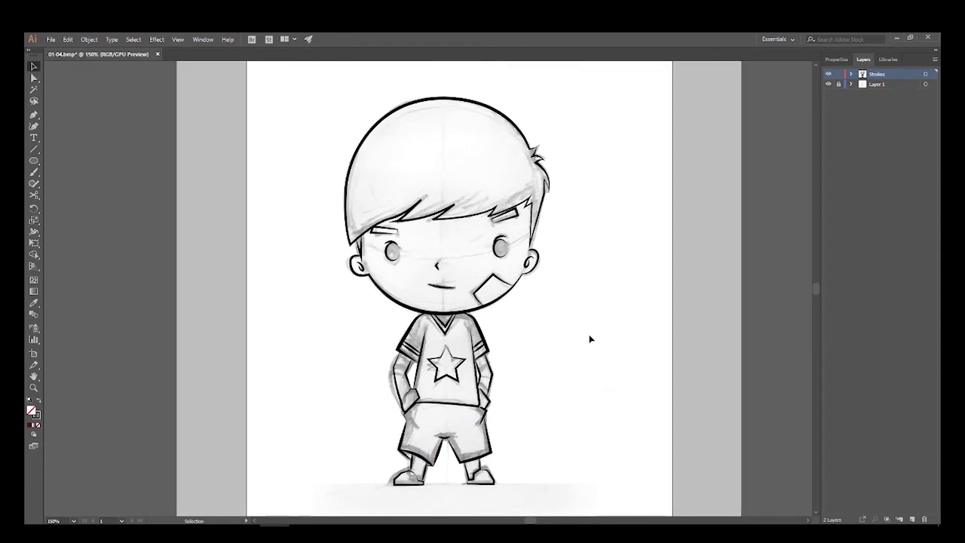
{"action": "left_click_drag", "start_coordinate": [358, 189], "coordinate": [578, 503]}
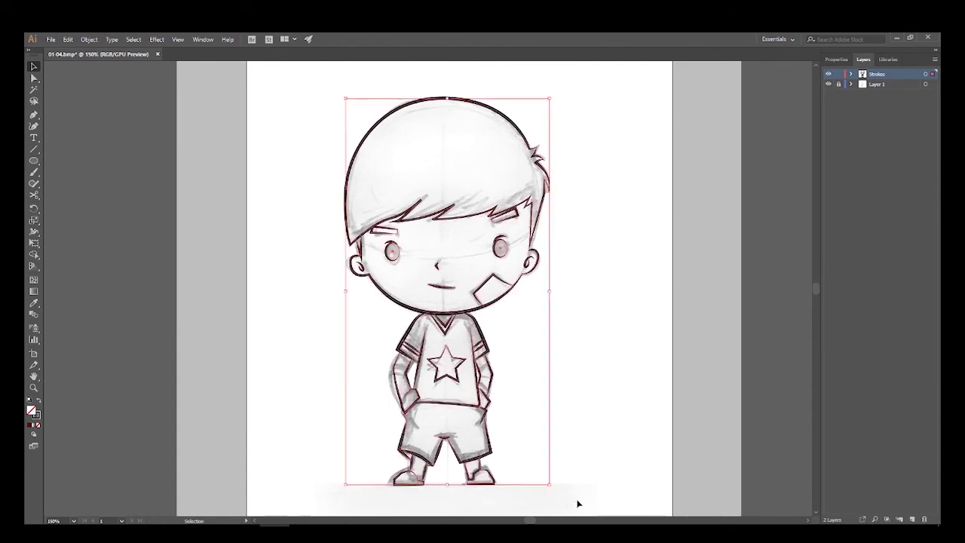
- Show the fully expanded Stroke panel beside the artwork and zoom into the face
{"action": "left_click", "coordinate": [203, 39]}
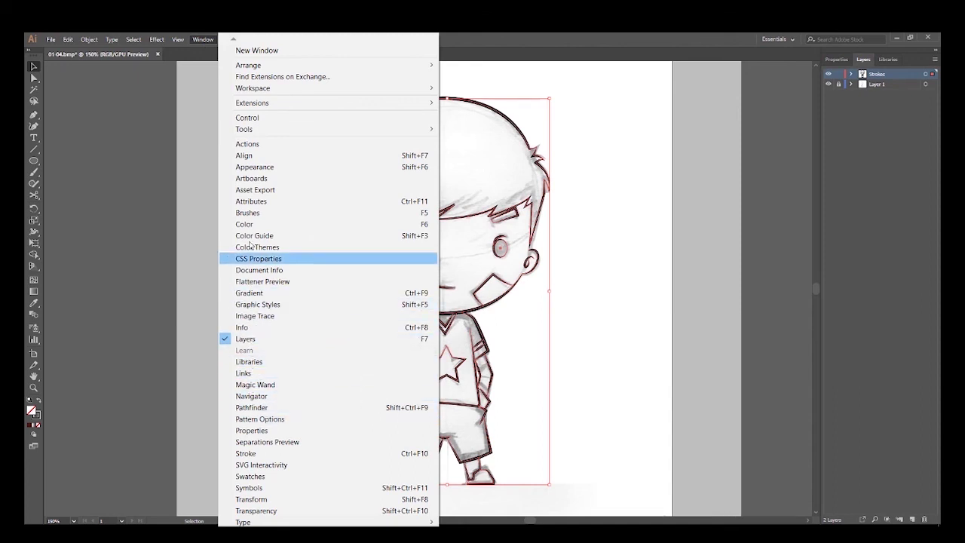
{"action": "left_click", "coordinate": [252, 453]}
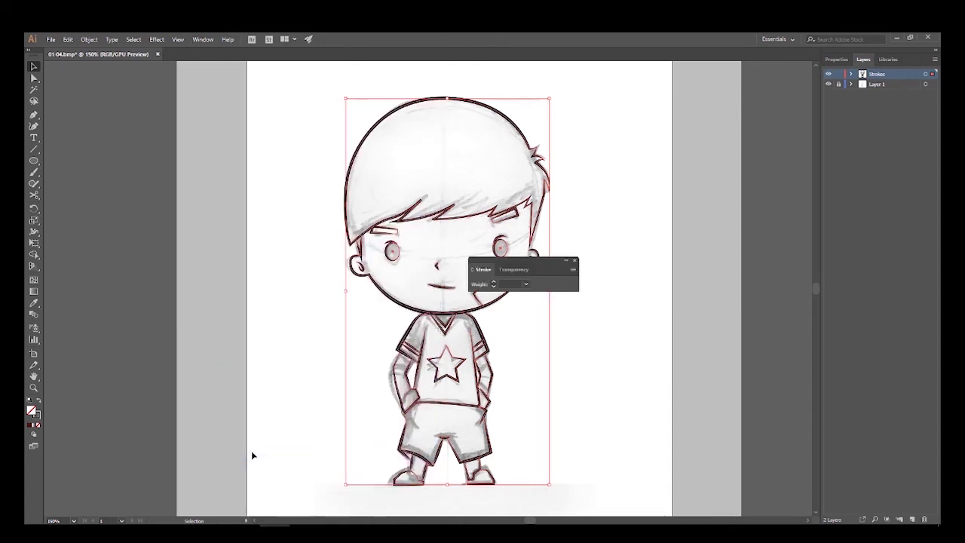
{"action": "left_click_drag", "start_coordinate": [574, 272], "coordinate": [731, 225]}
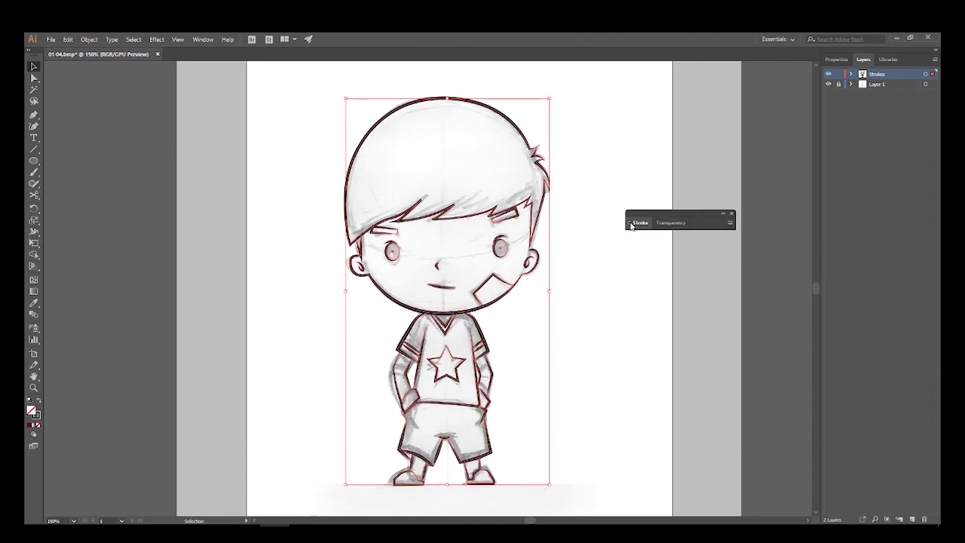
{"action": "left_click", "coordinate": [631, 225]}
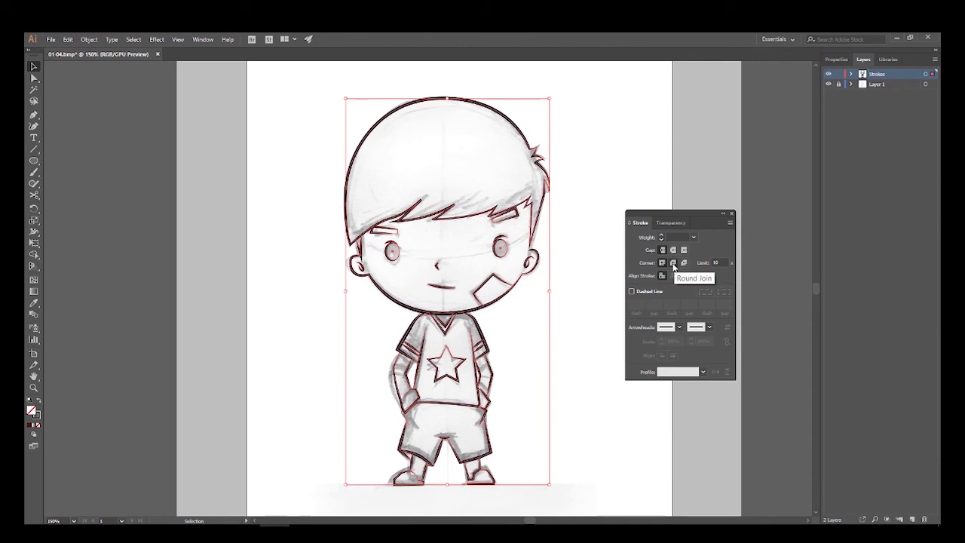
{"action": "left_click", "coordinate": [403, 231]}
{"action": "key", "text": "z"}
{"action": "left_click", "coordinate": [435, 289]}
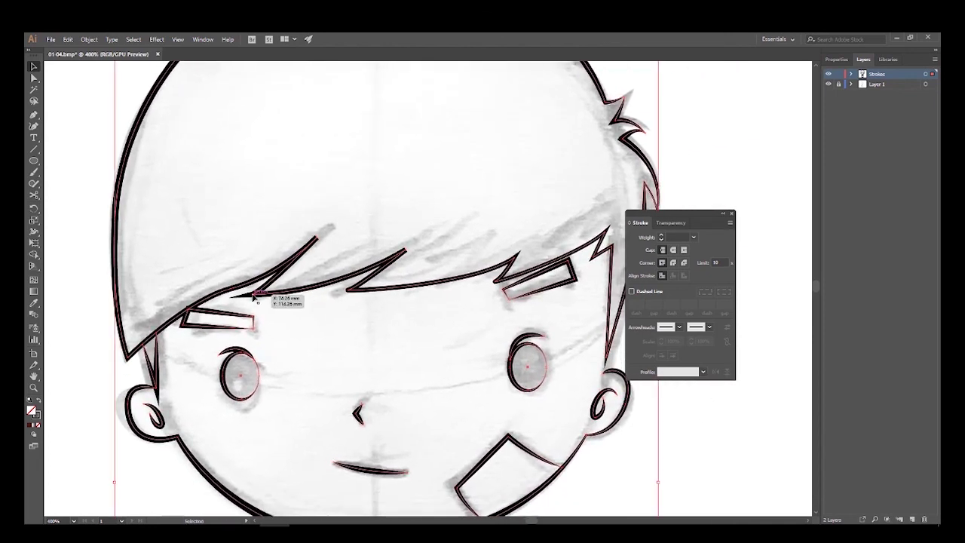
- Set Round Join on all selected strokes, then close the Stroke panel and zoom out
{"action": "left_click", "coordinate": [672, 263]}
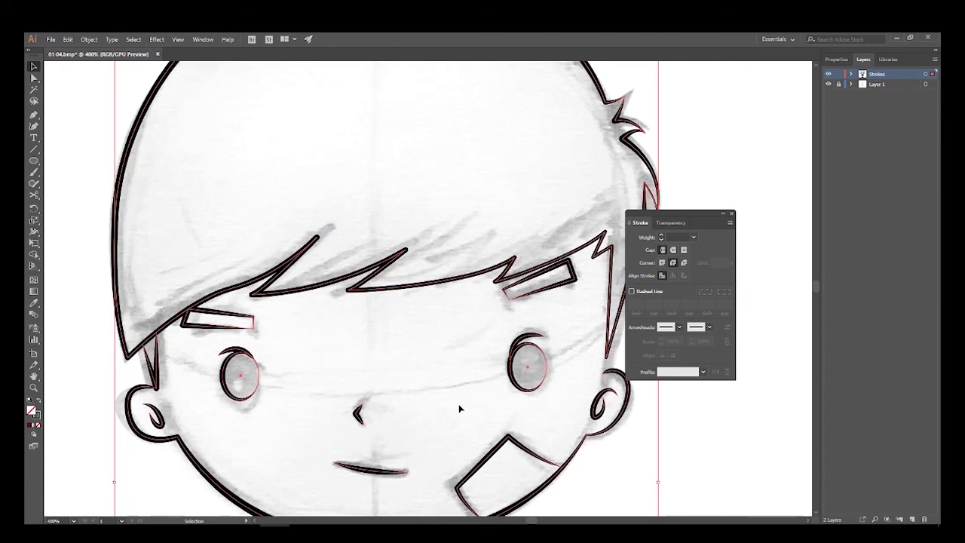
{"action": "scroll", "coordinate": [460, 404], "scroll_direction": "down", "scroll_amount": 3}
{"action": "key", "text": "ctrl+minus"}
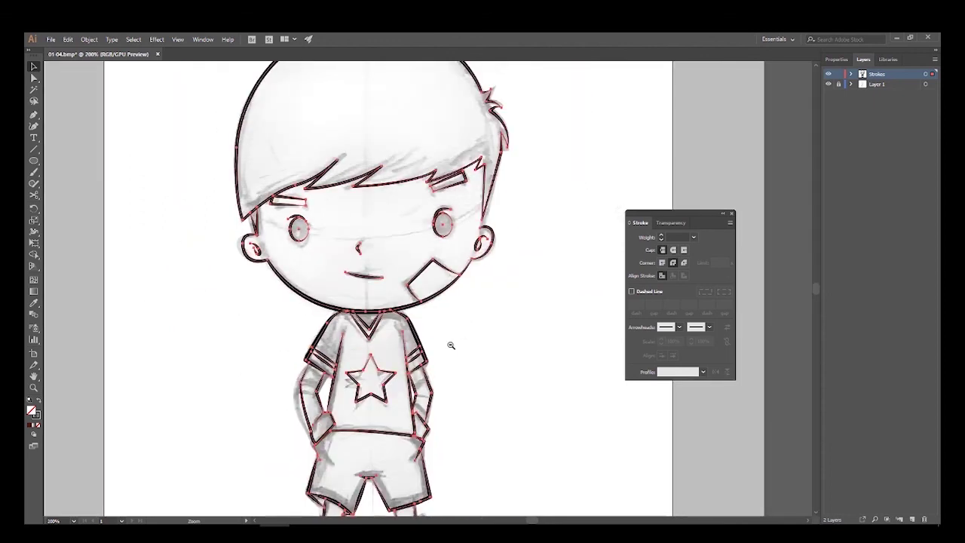
{"action": "left_click", "coordinate": [451, 345], "text": "alt"}
{"action": "key", "text": "v"}
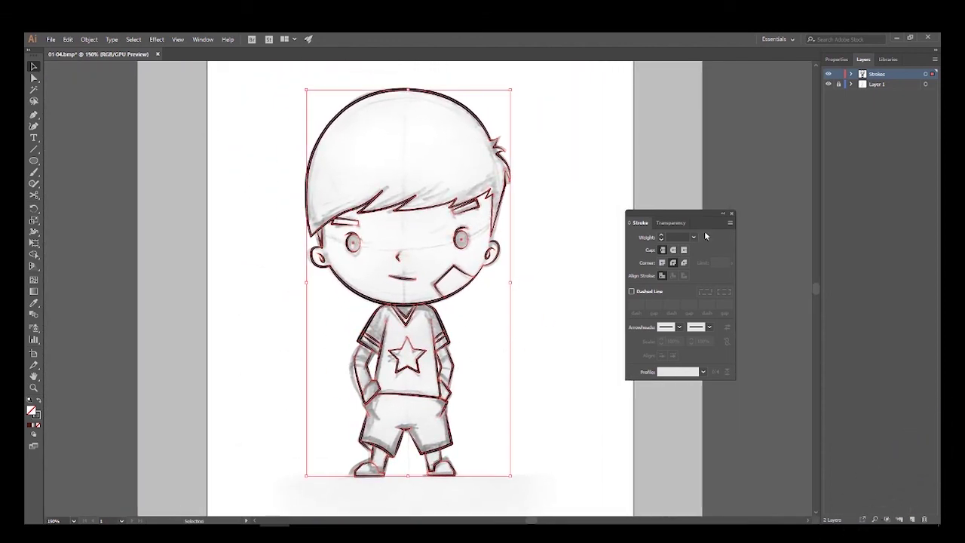
{"action": "left_click", "coordinate": [731, 214]}
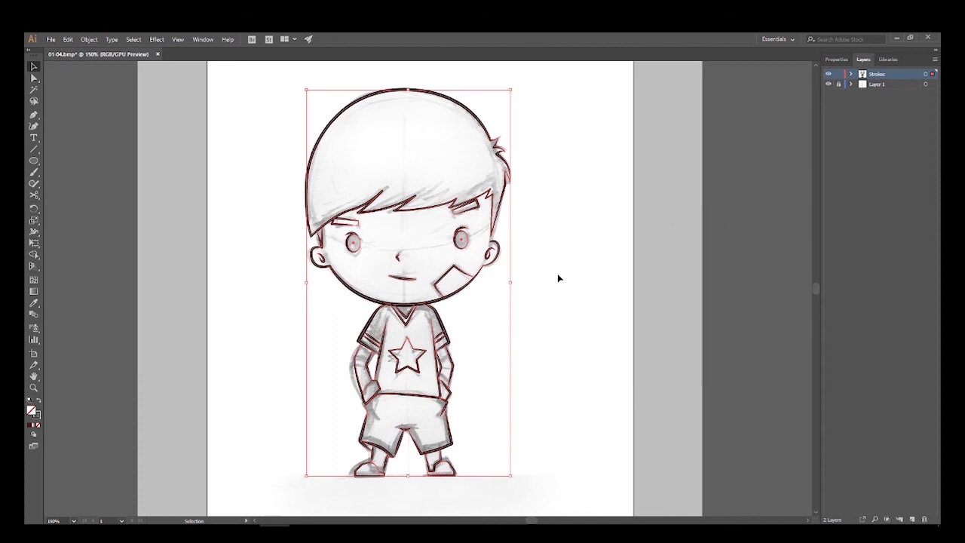
{"action": "left_click_drag", "start_coordinate": [556, 278], "coordinate": [577, 282]}
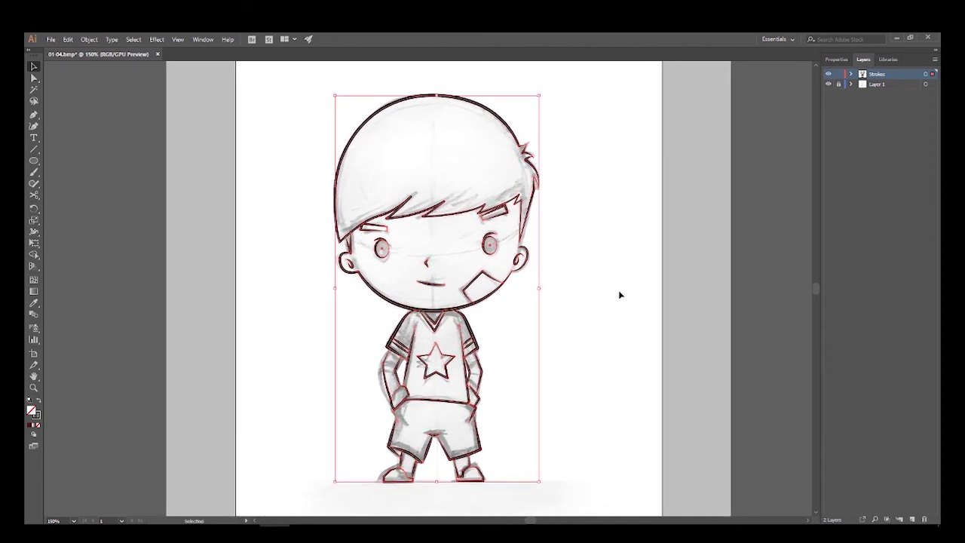
- Lock the Strokes layer and delete the pencil sketch image from Layer 1
{"action": "left_click", "coordinate": [839, 74]}
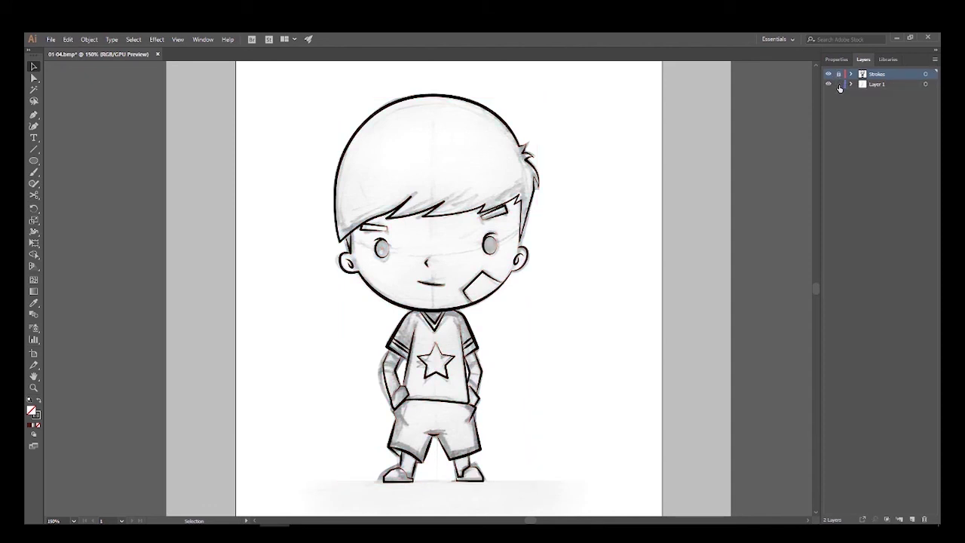
{"action": "left_click", "coordinate": [899, 84]}
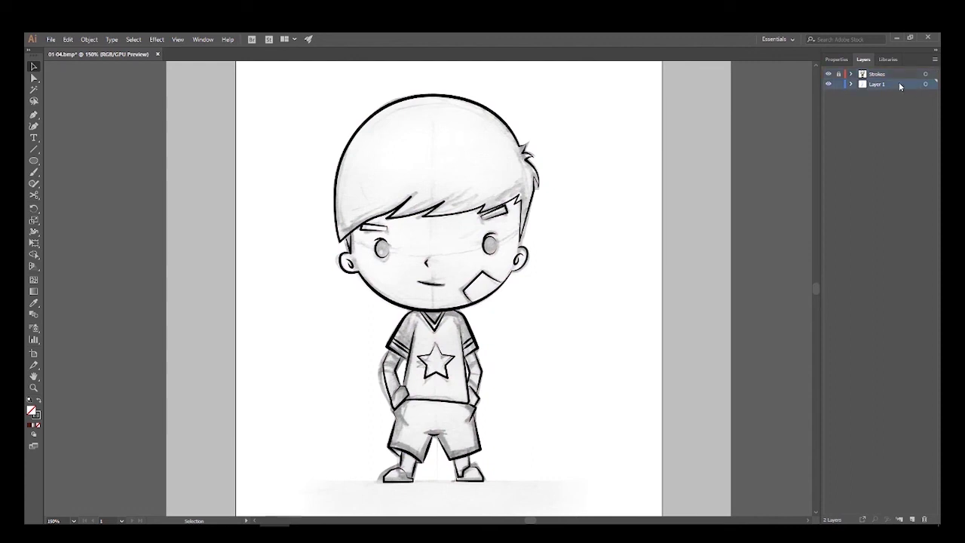
{"action": "left_click", "coordinate": [666, 168]}
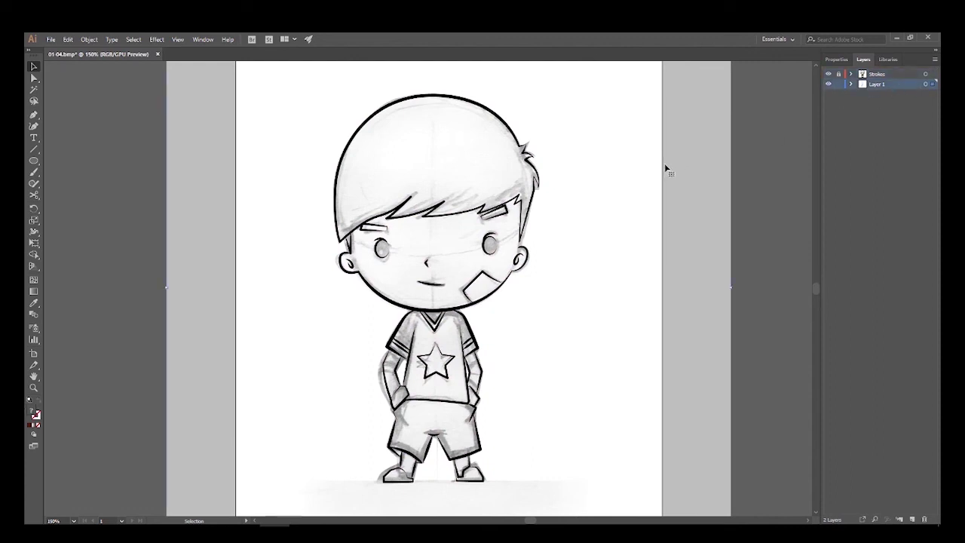
{"action": "key", "text": "Delete"}
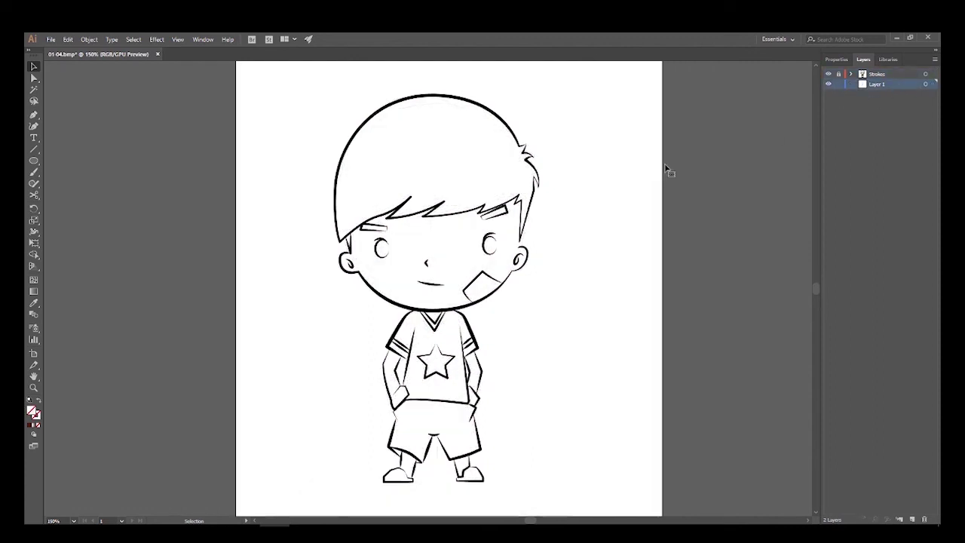